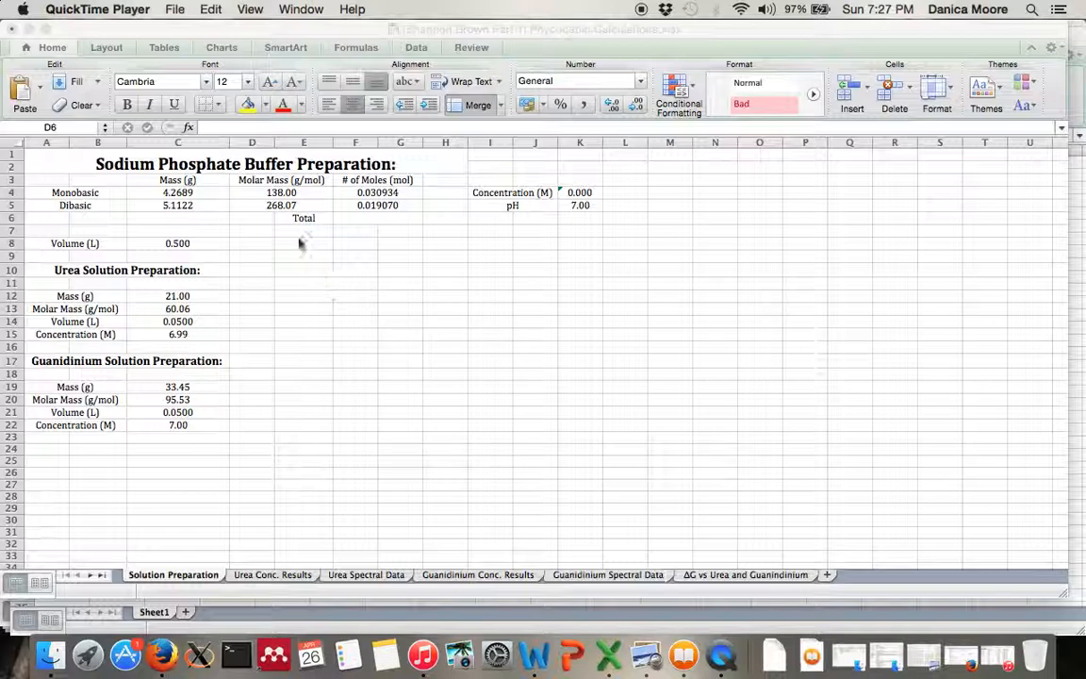
# Step: Examine the monobasic and dibasic masses and molar masses, and the formula behind the monobasic number of moles in F4
pyautogui.click(186, 196)
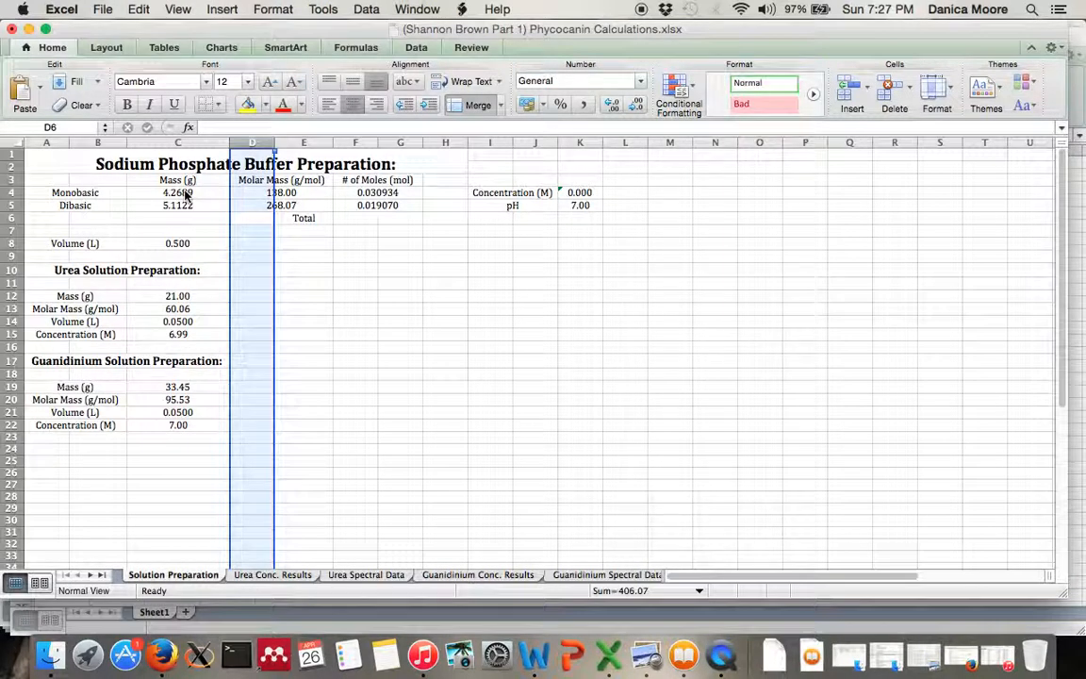
pyautogui.click(186, 195)
pyautogui.press('Down')
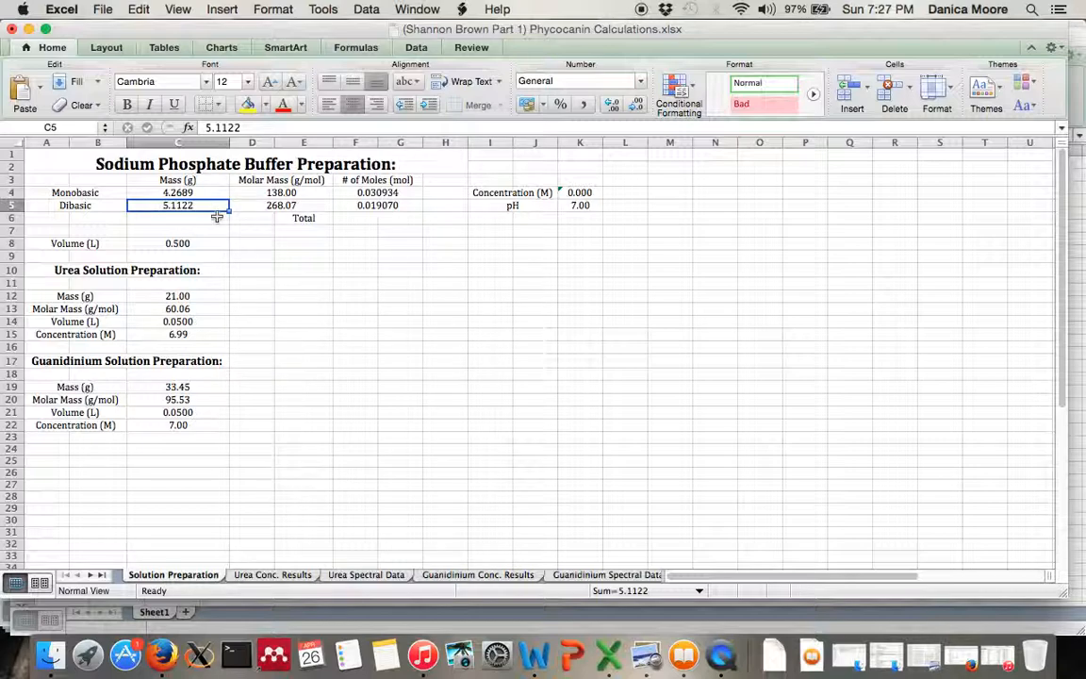
pyautogui.press('Right')
pyautogui.press('Up')
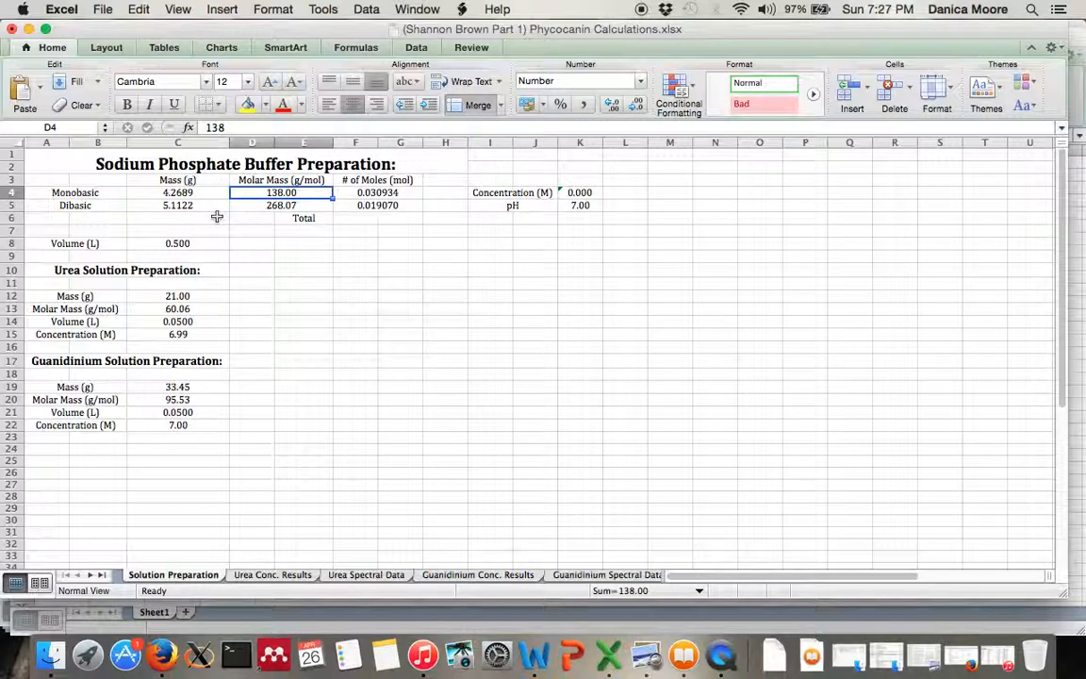
pyautogui.press('Left')
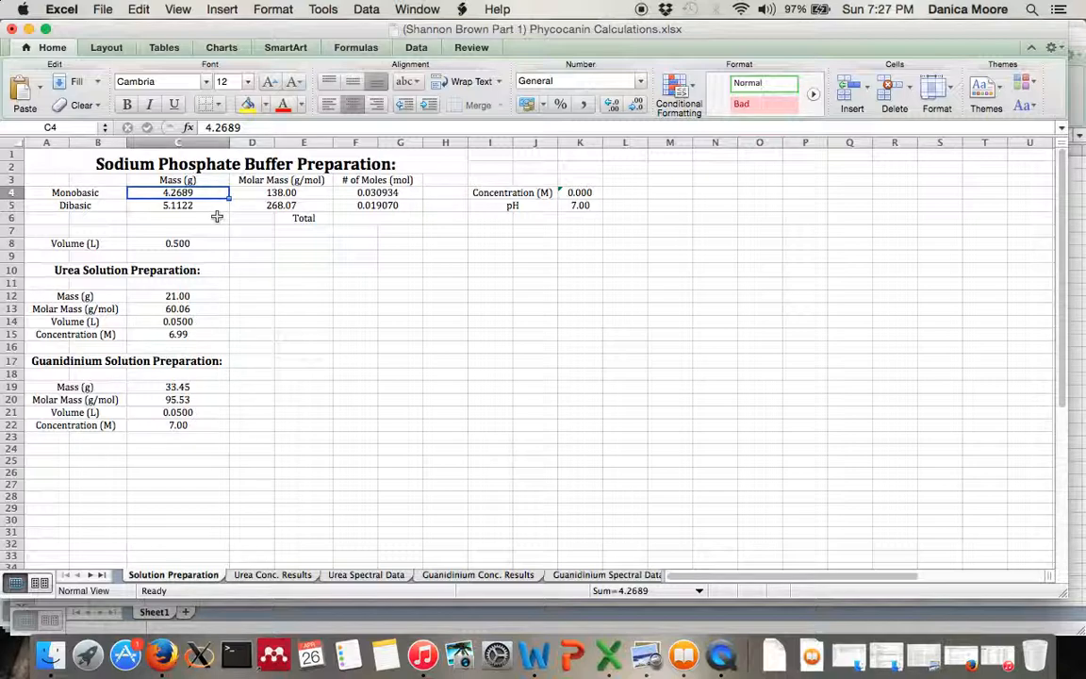
pyautogui.press('Right')
pyautogui.press('Right')
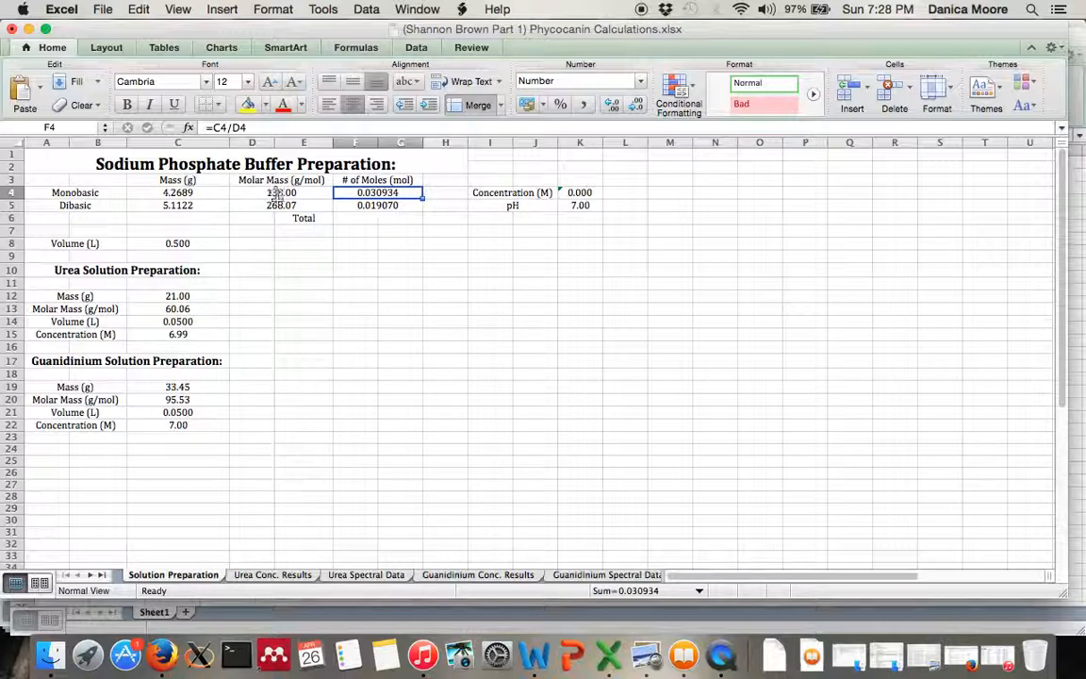
pyautogui.click(214, 127)
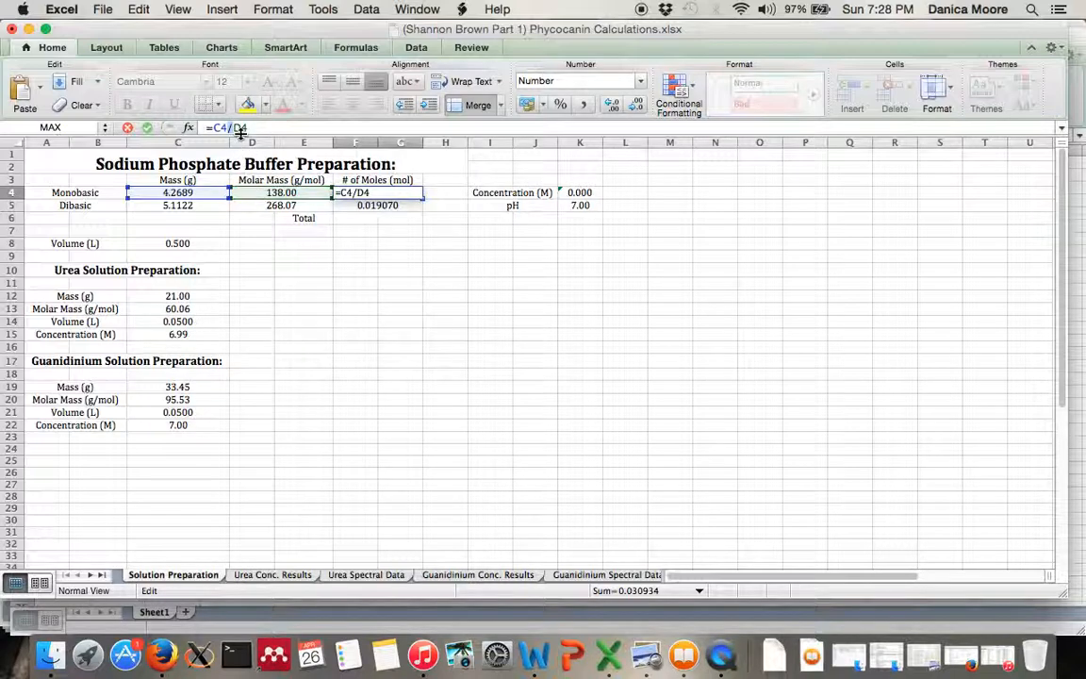
pyautogui.click(260, 195)
pyautogui.press('Return')
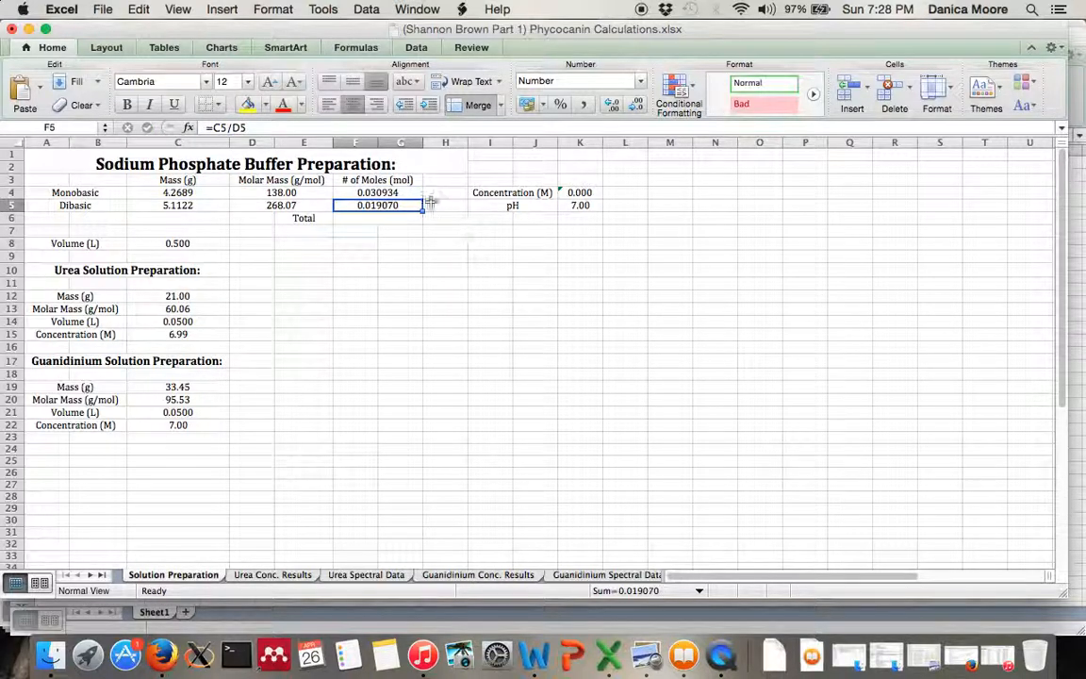
# Step: Check the number format and decimal places of the monobasic moles cell F4
pyautogui.click(369, 192)
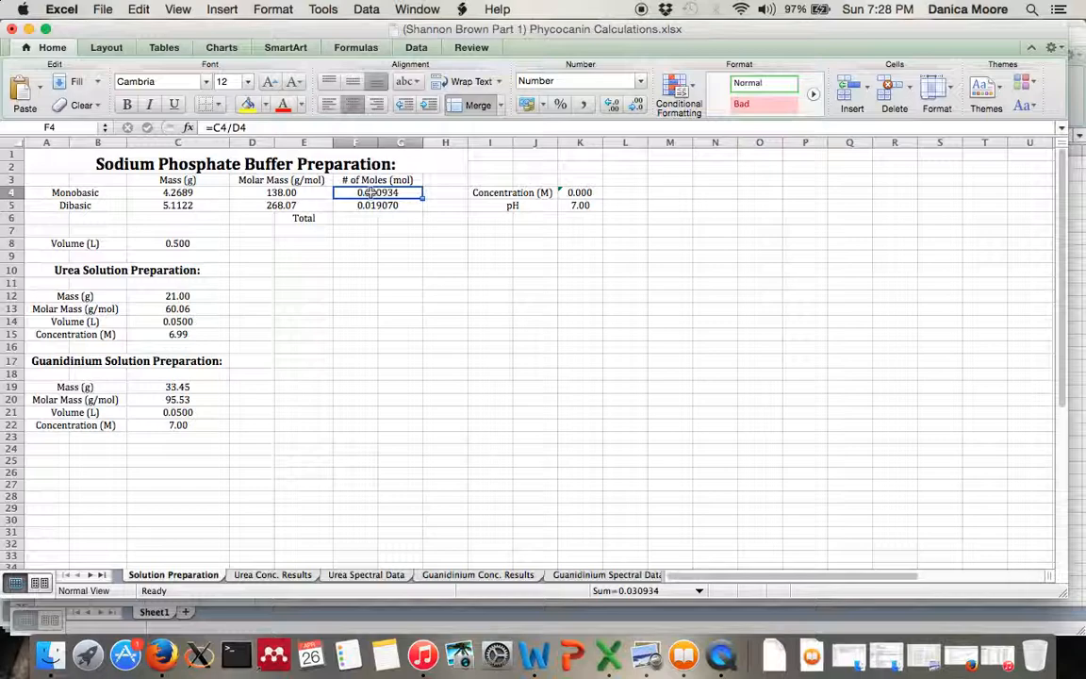
pyautogui.press('super+1')
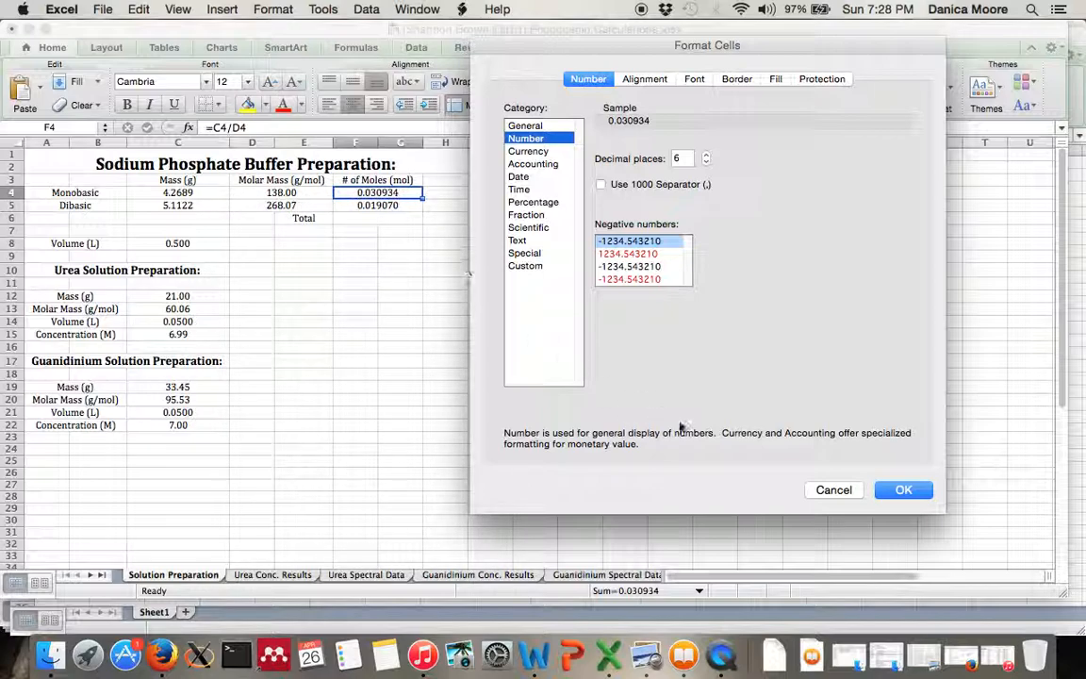
pyautogui.click(902, 491)
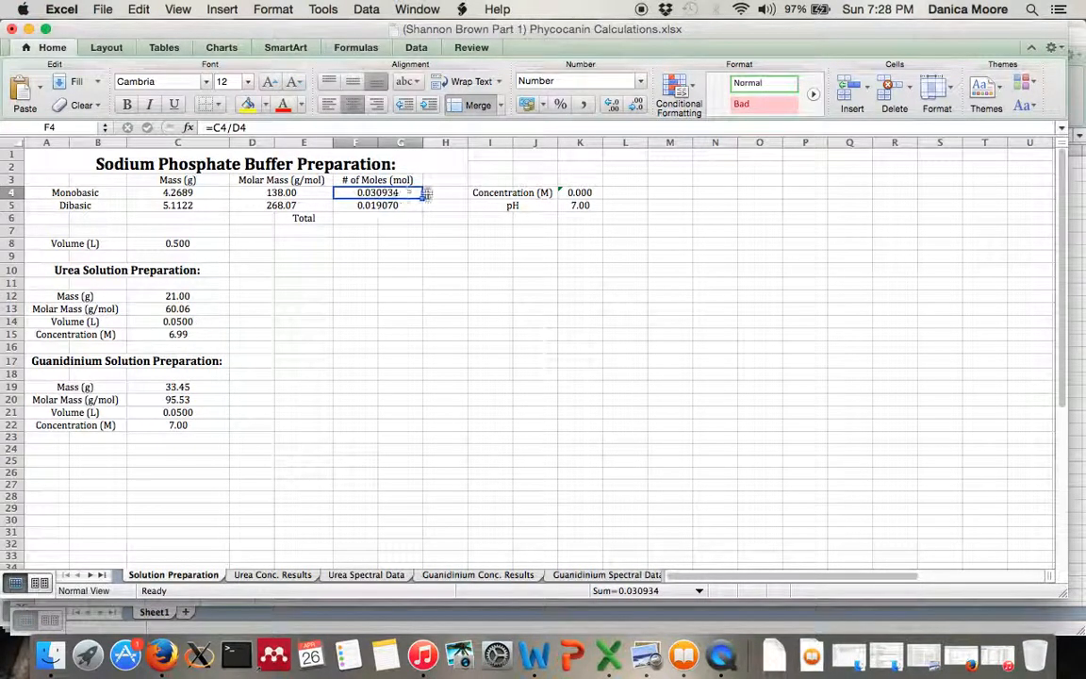
# Step: Fill the monobasic moles formula from F4 down into the dibasic cell F5
pyautogui.click(358, 206)
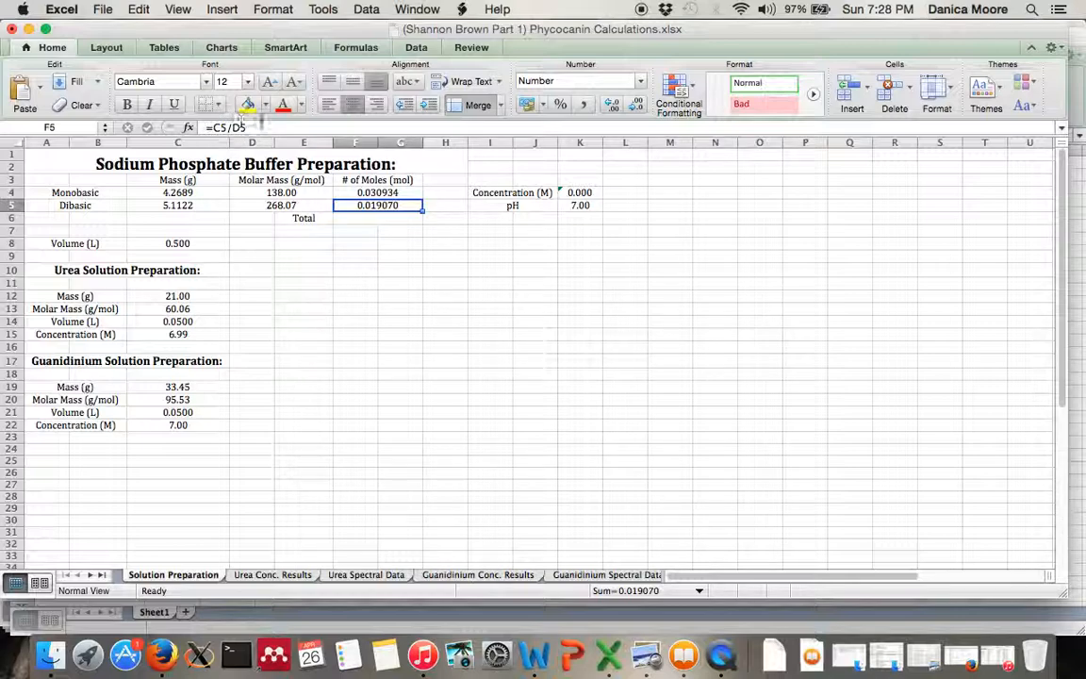
pyautogui.click(375, 190)
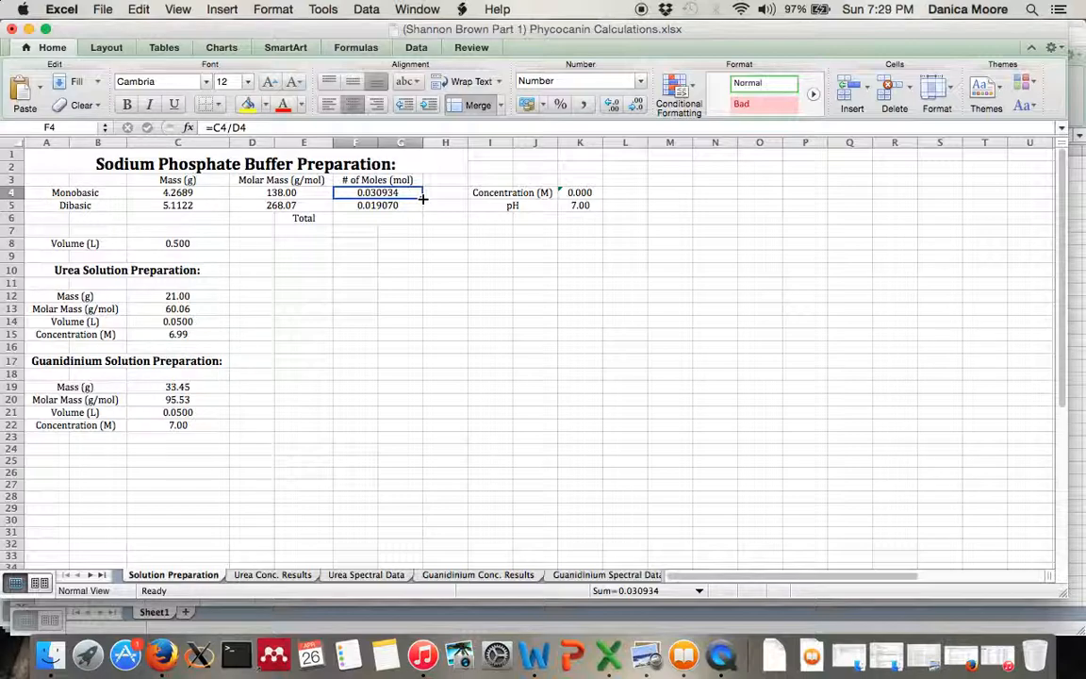
pyautogui.moveTo(422, 199); pyautogui.dragTo(421, 207)
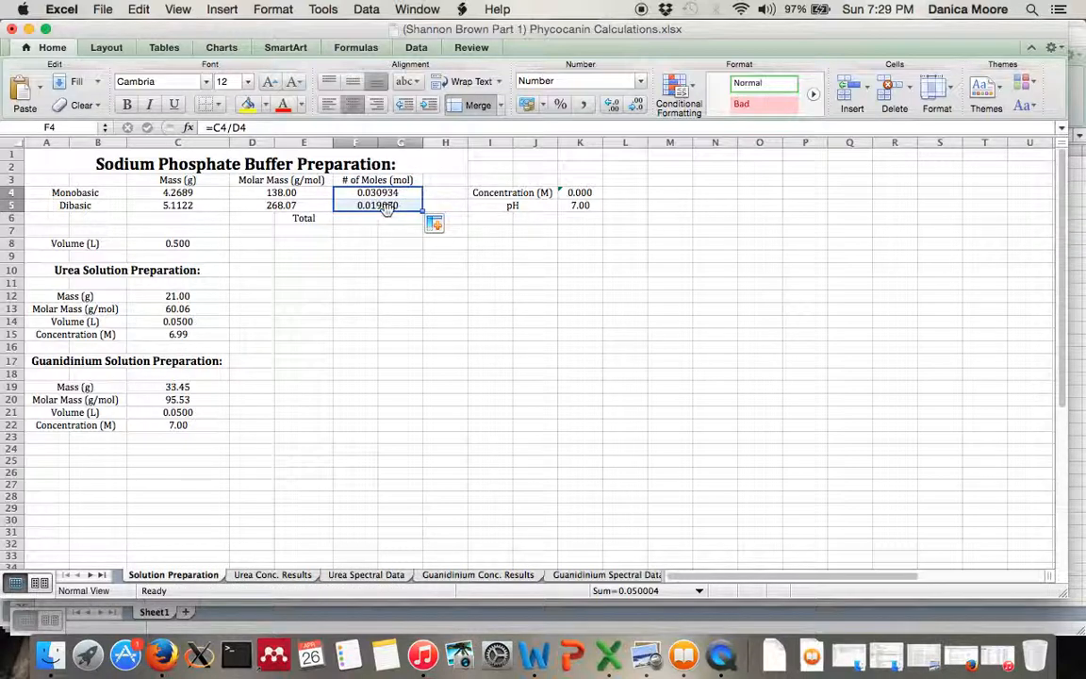
# Step: Clear the dibasic moles cell F5 and fill it again with the mass-over-molar-mass formula from F4
pyautogui.doubleClick(399, 202)
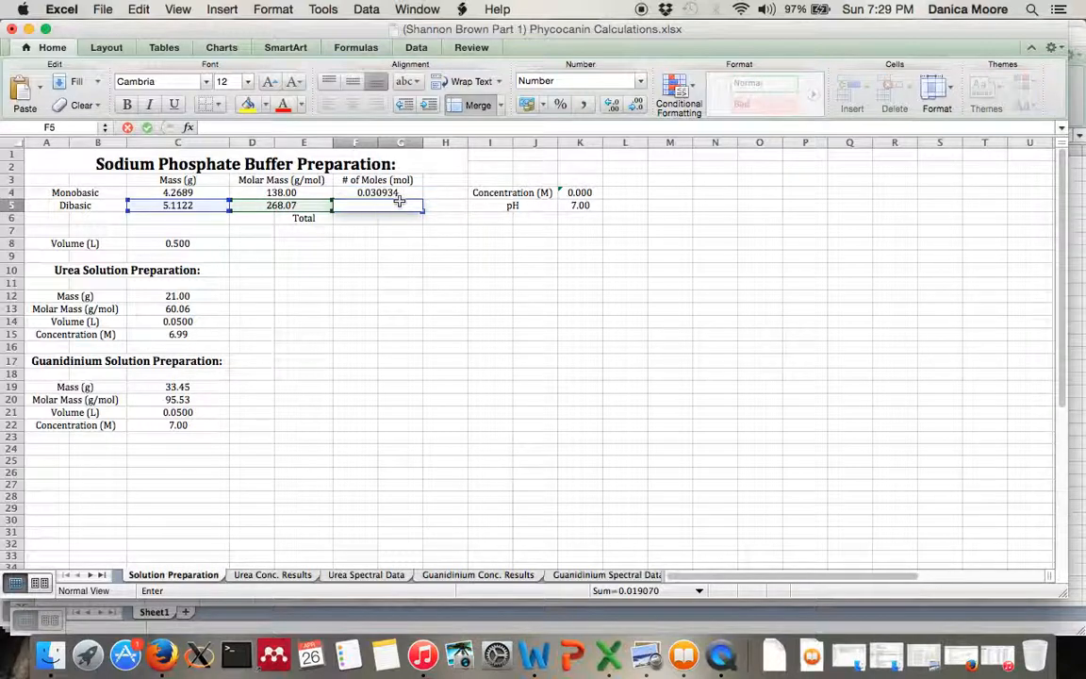
pyautogui.press('Return')
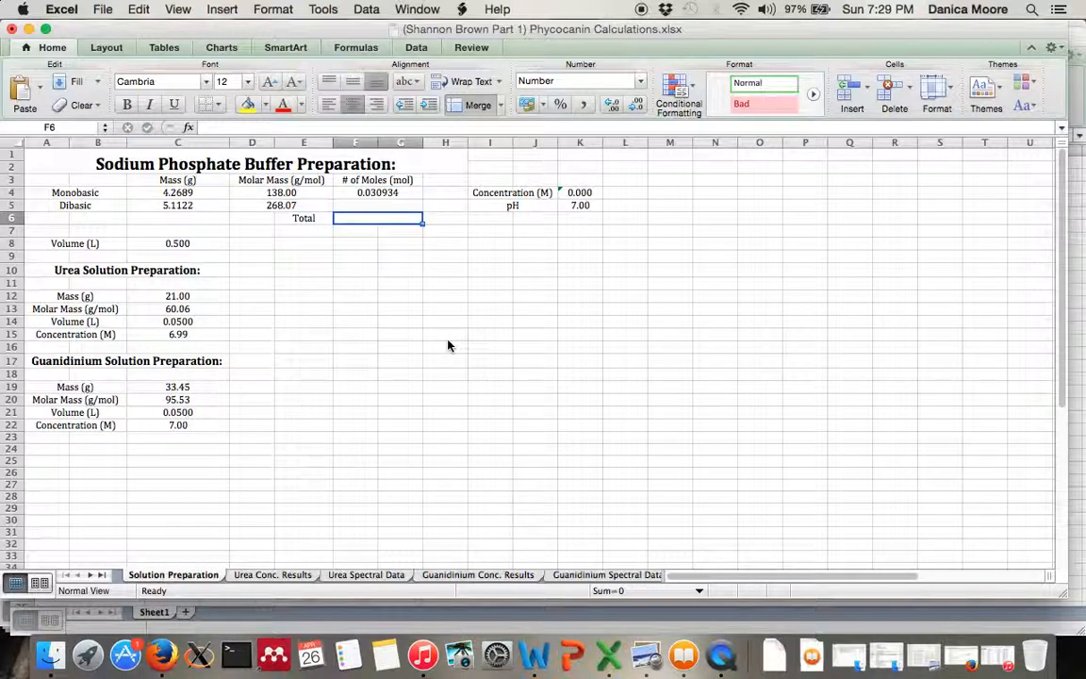
pyautogui.click(382, 192)
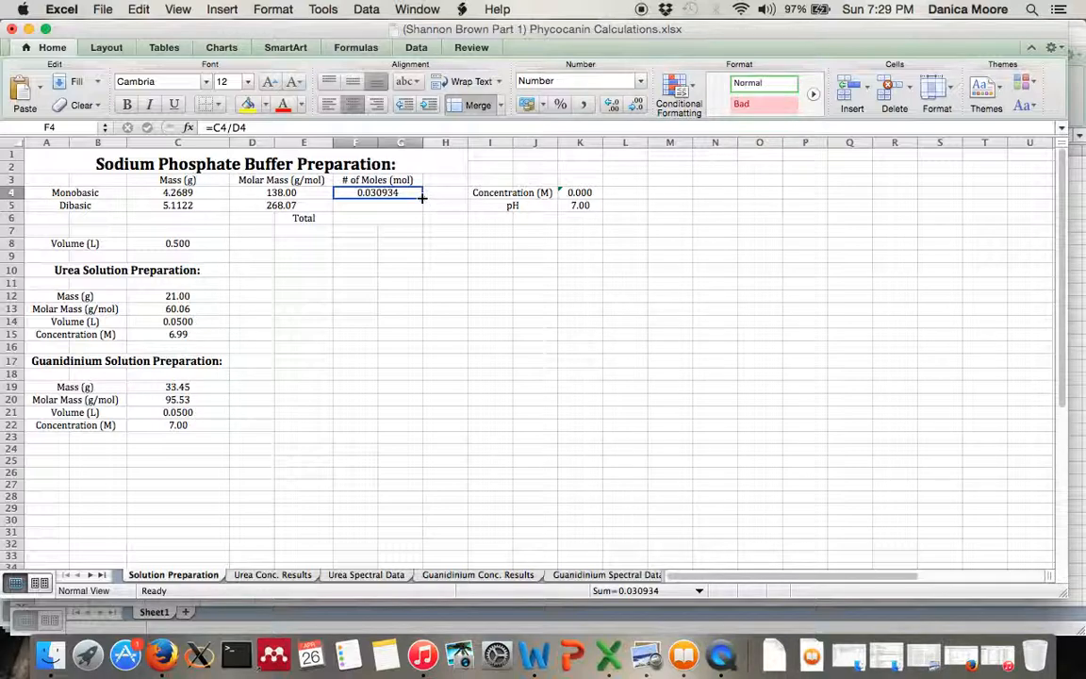
pyautogui.moveTo(422, 198); pyautogui.dragTo(425, 213)
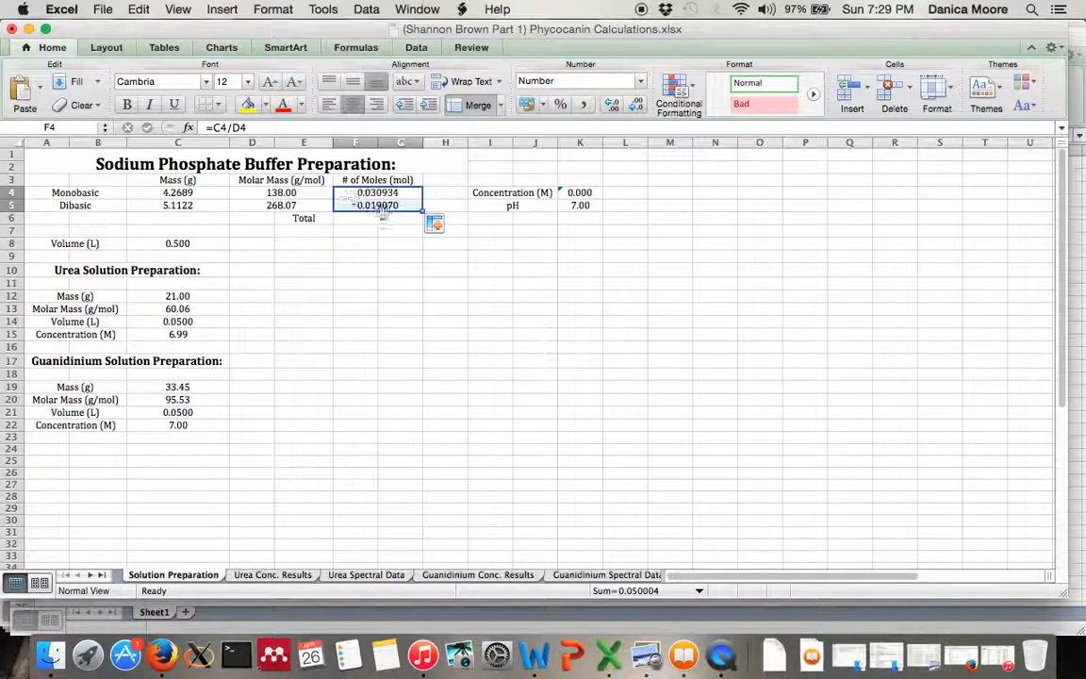
# Step: Compare the cell references used by the moles formulas in F4 and F5
pyautogui.click(228, 128)
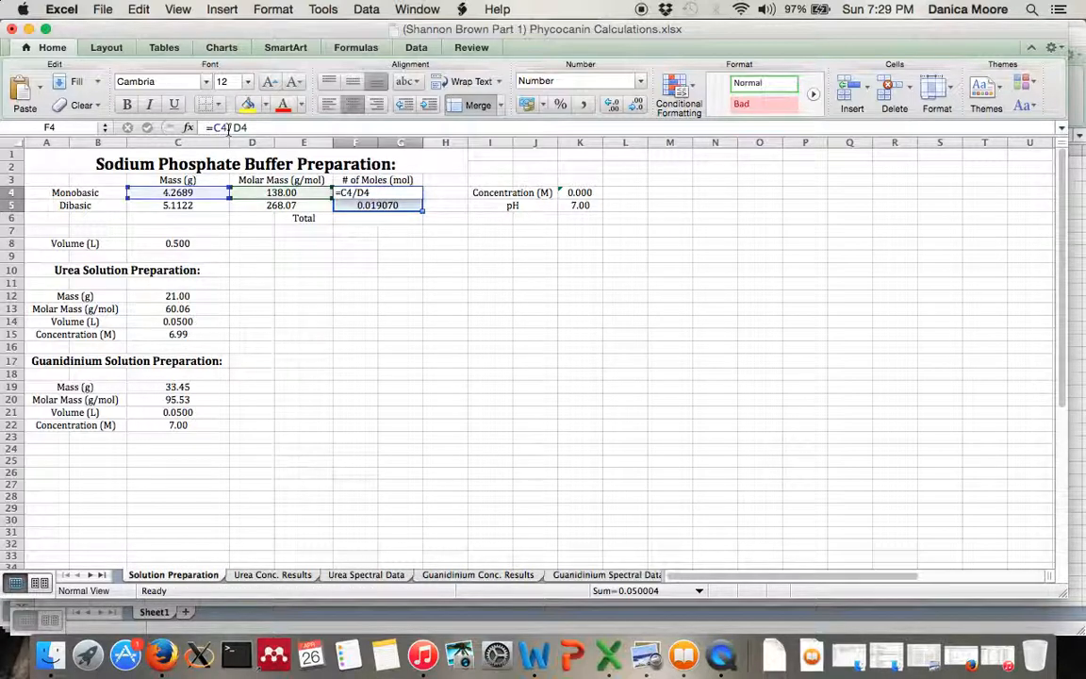
pyautogui.press('Escape')
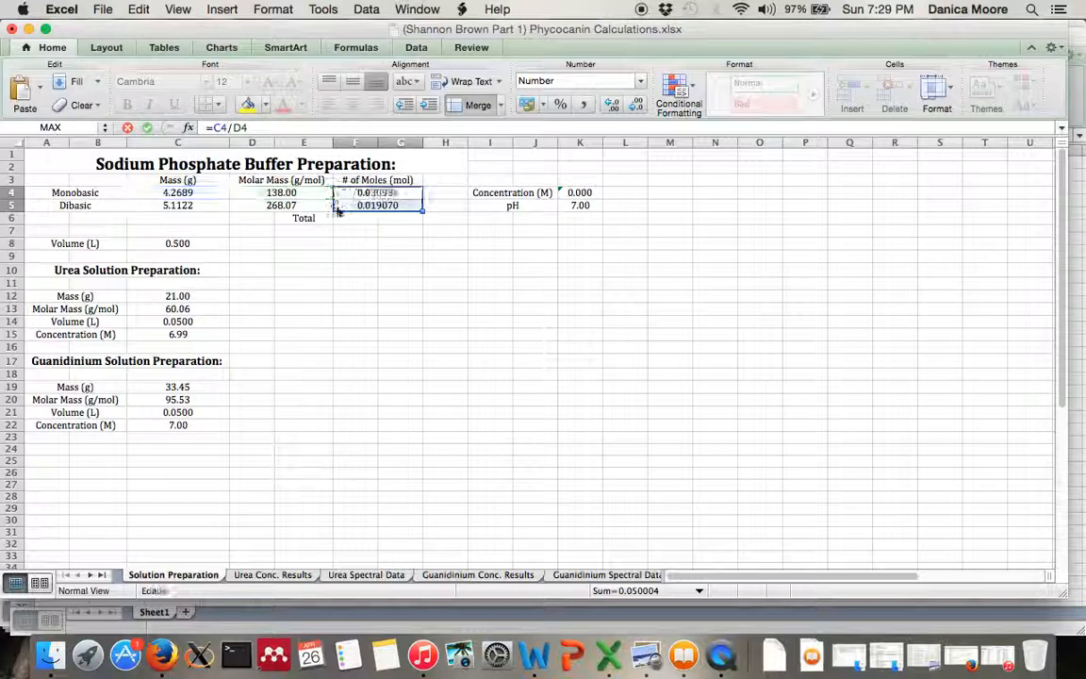
pyautogui.click(339, 205)
pyautogui.click(228, 127)
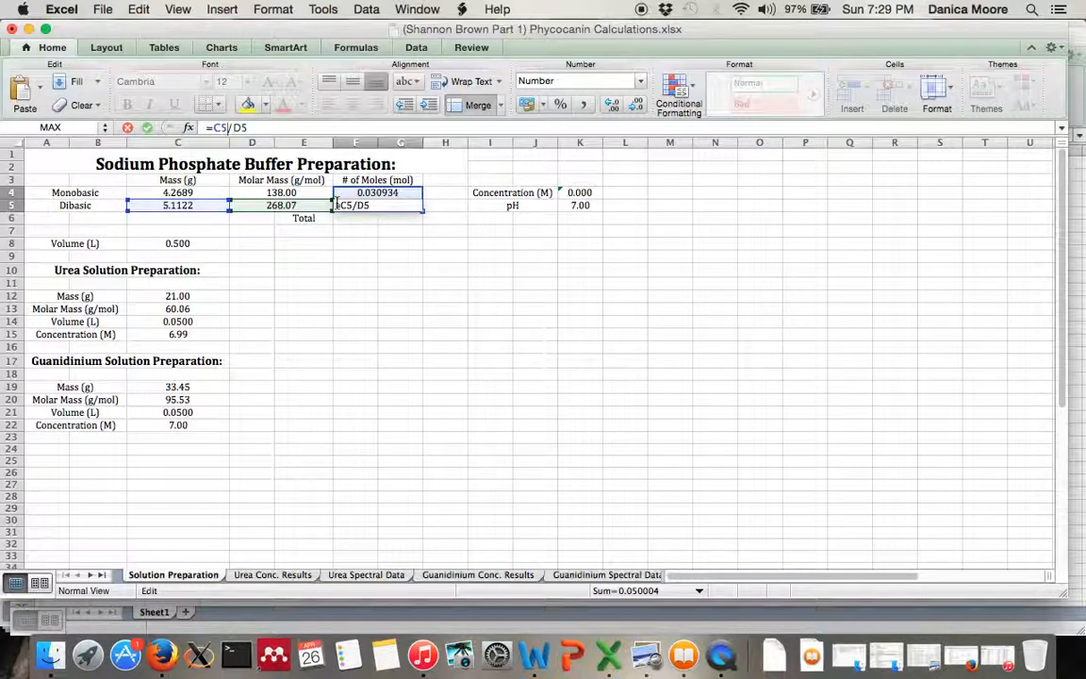
pyautogui.press('Return')
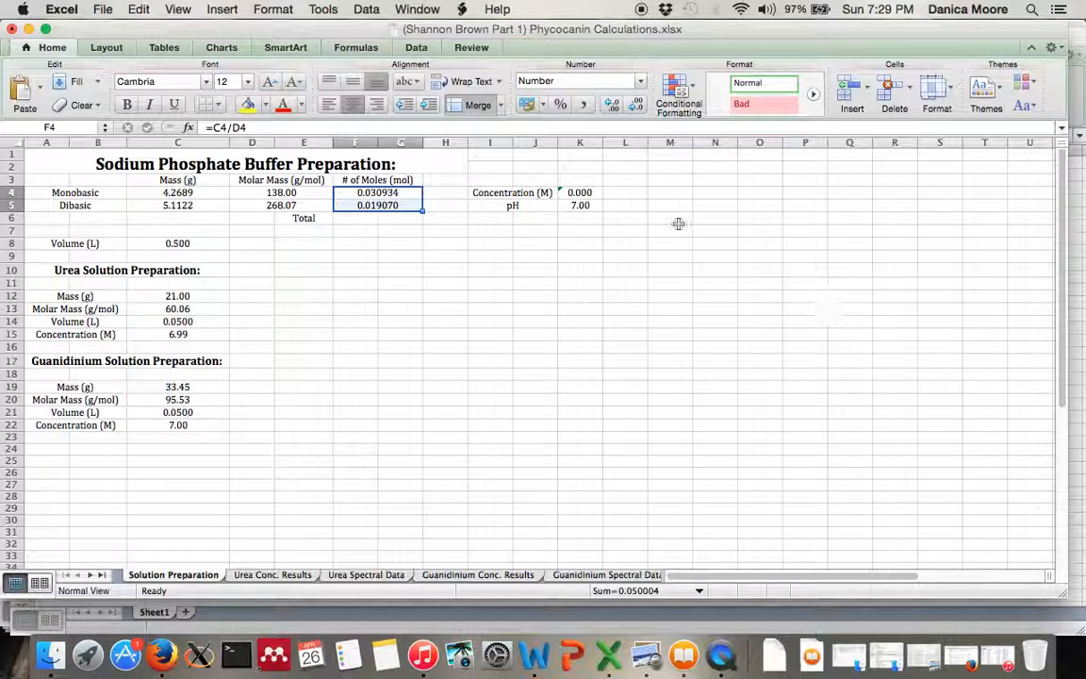
# Step: Calculate the total number of moles in F6 with the formula =SUM(F4:G5)
pyautogui.click(346, 220)
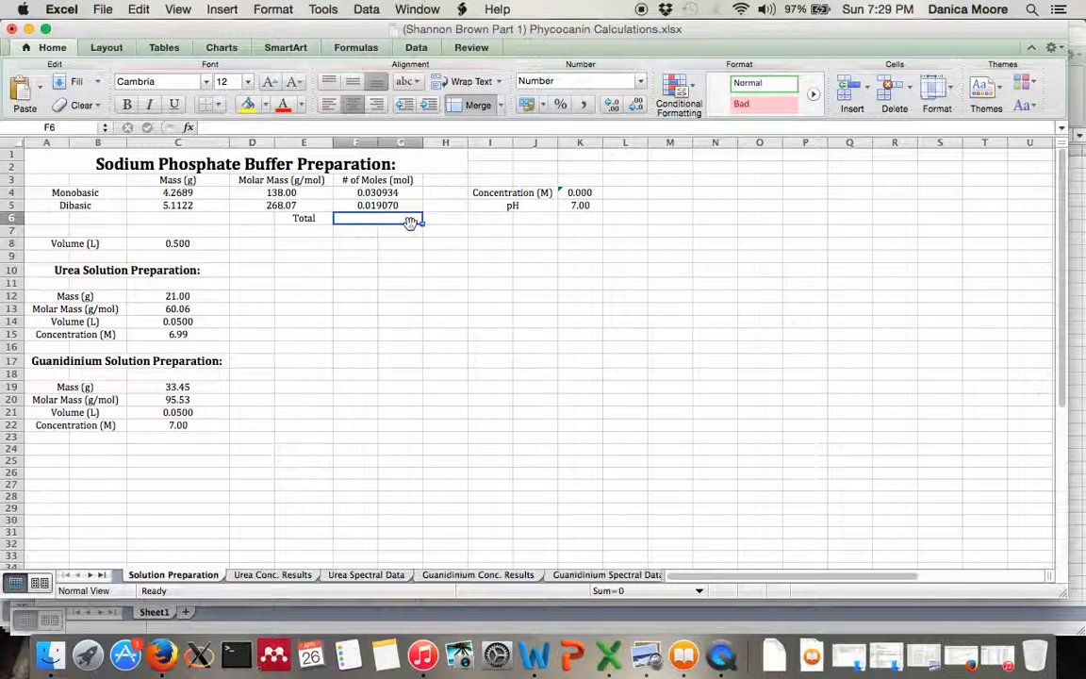
pyautogui.write('=')
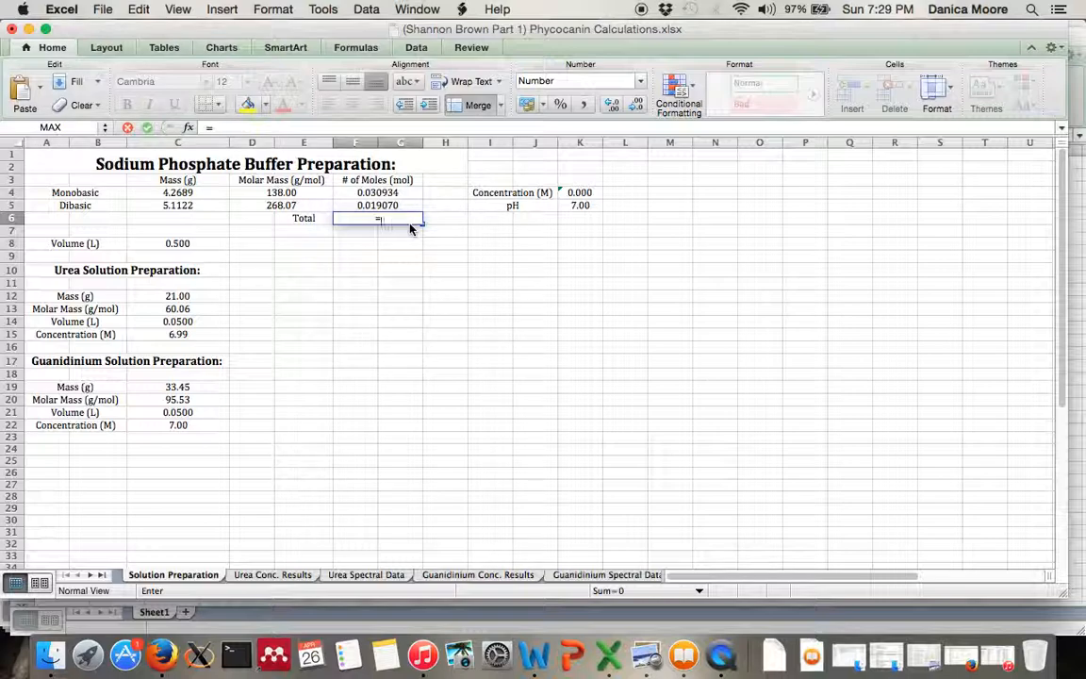
pyautogui.write('sum')
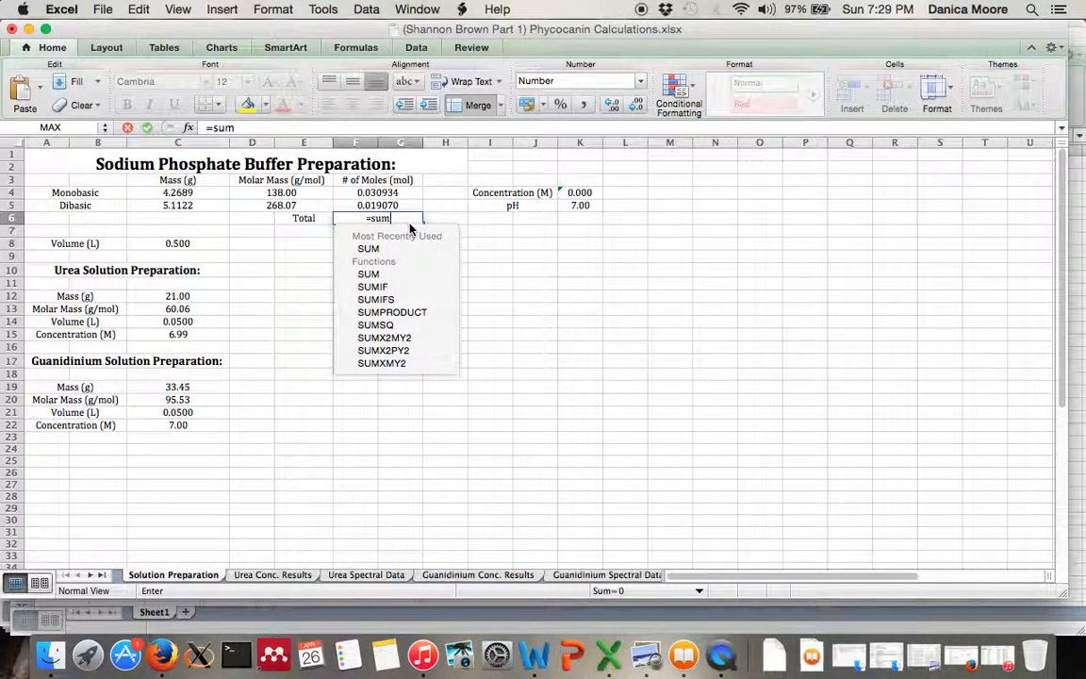
pyautogui.write('(')
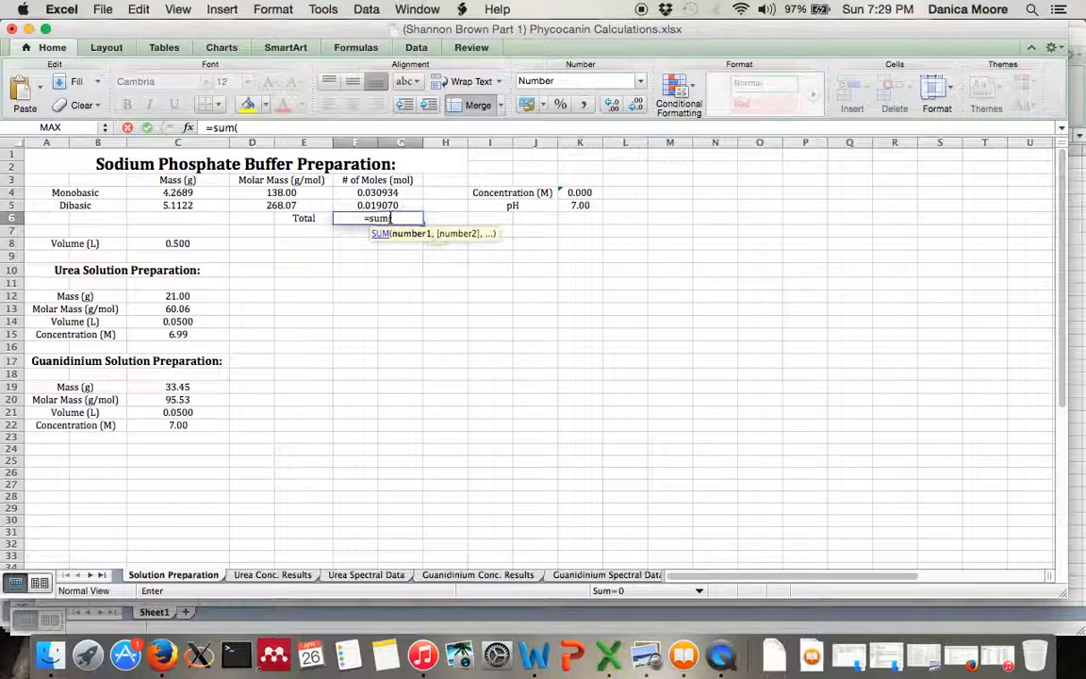
pyautogui.click(397, 255)
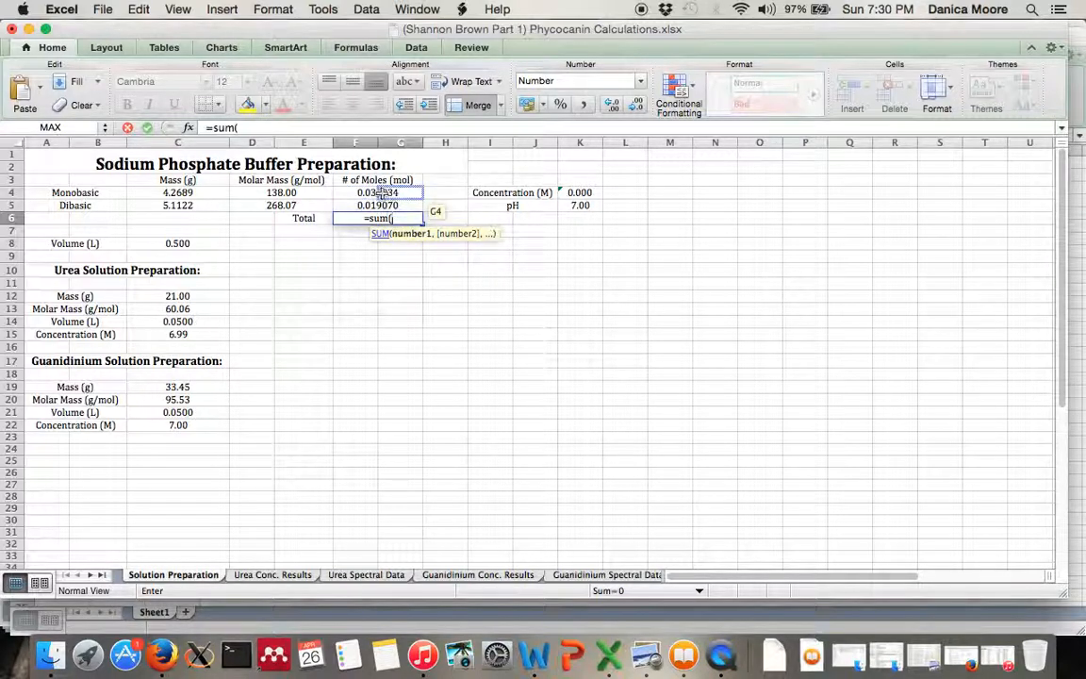
pyautogui.moveTo(380, 193); pyautogui.dragTo(377, 209)
pyautogui.write(')')
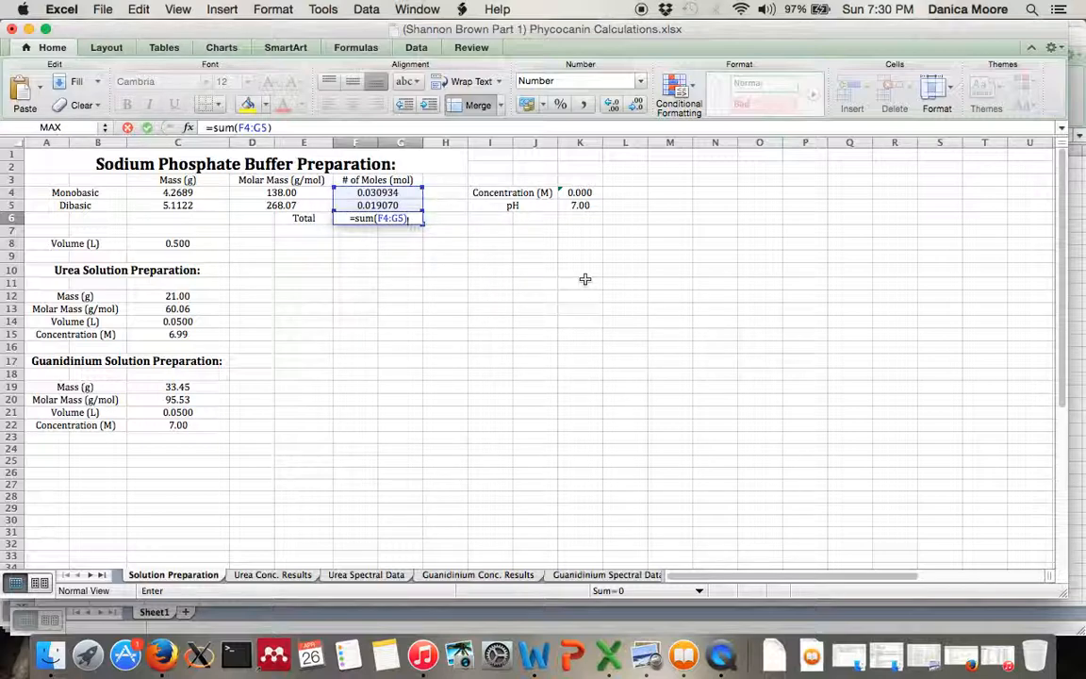
pyautogui.press('Return')
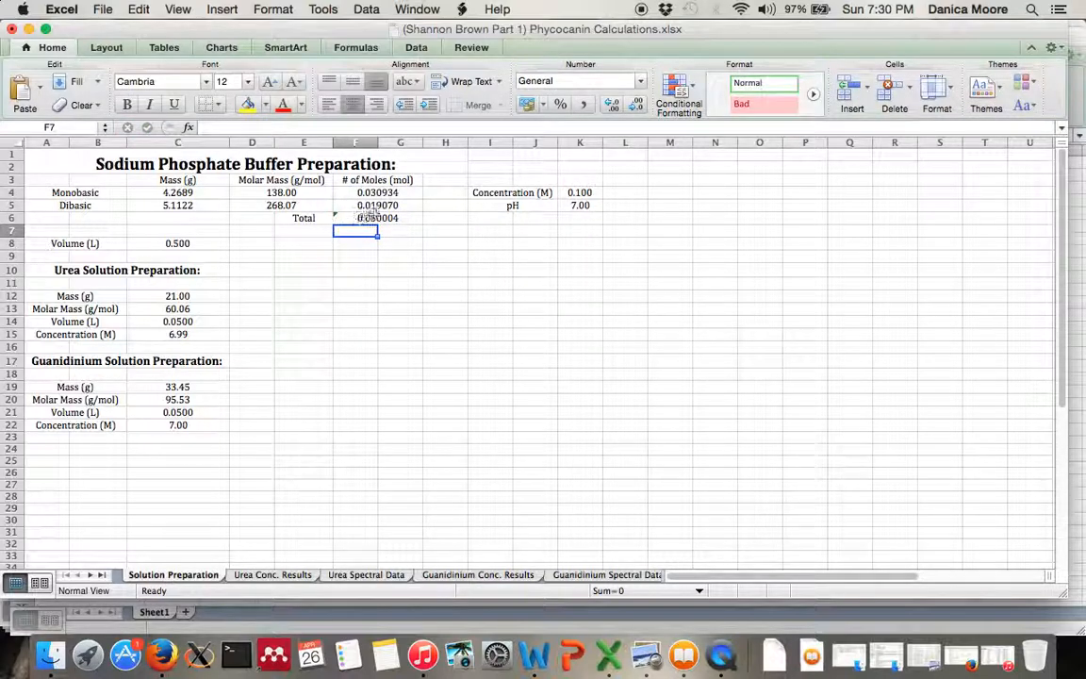
# Step: Review the formulas behind the total moles in F6 and the buffer concentration in K4
pyautogui.click(366, 217)
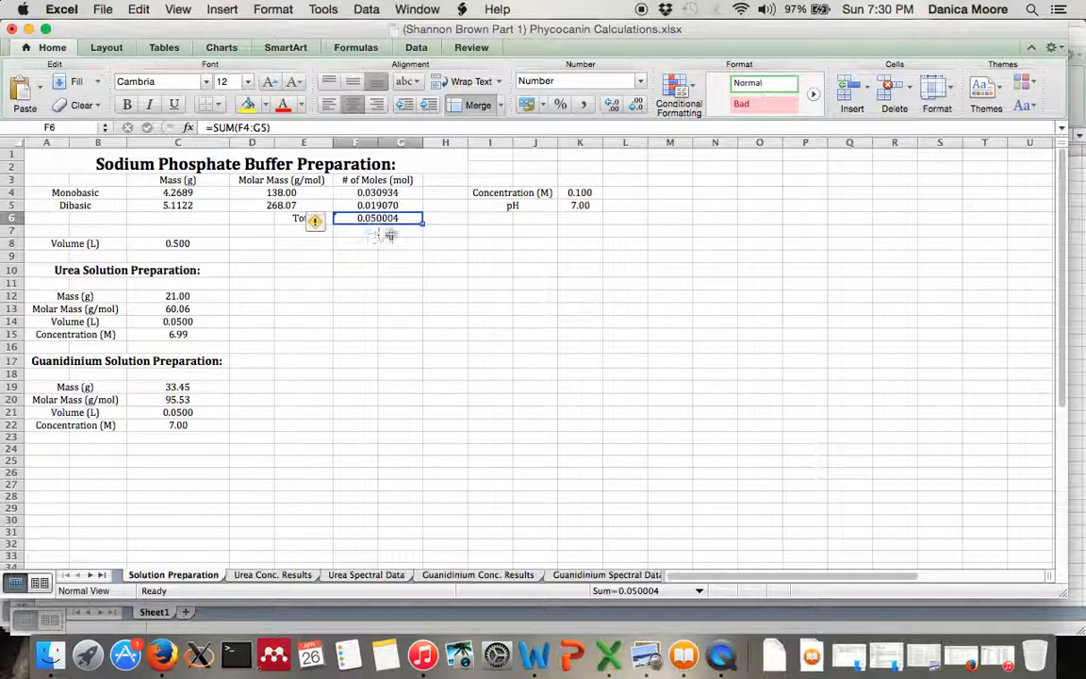
pyautogui.click(304, 283)
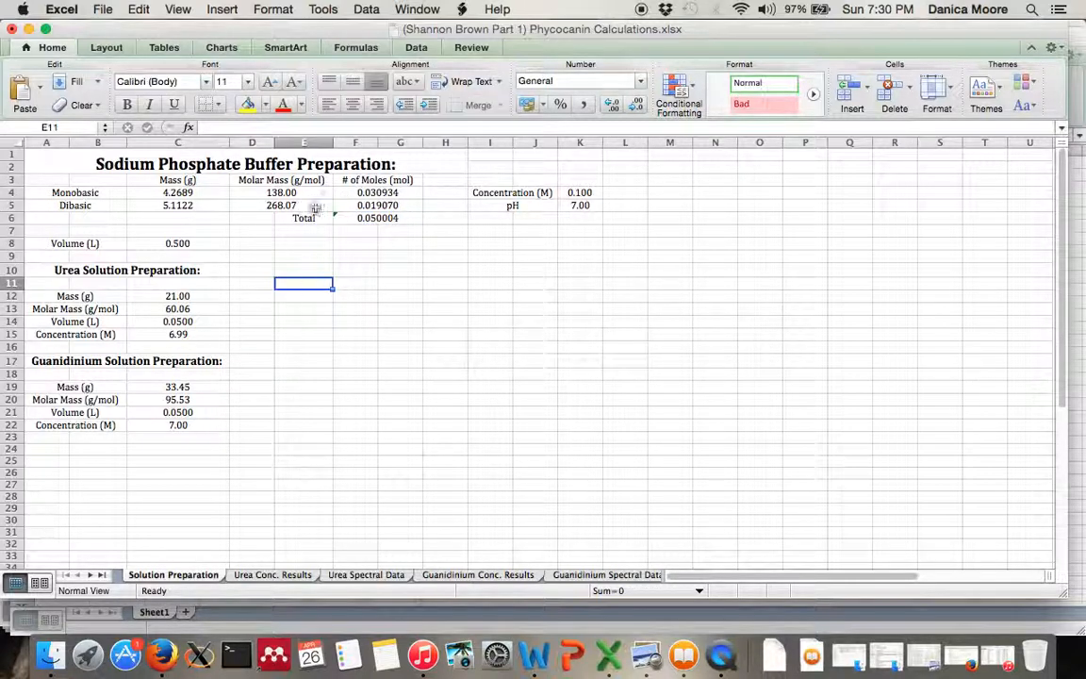
pyautogui.click(377, 218)
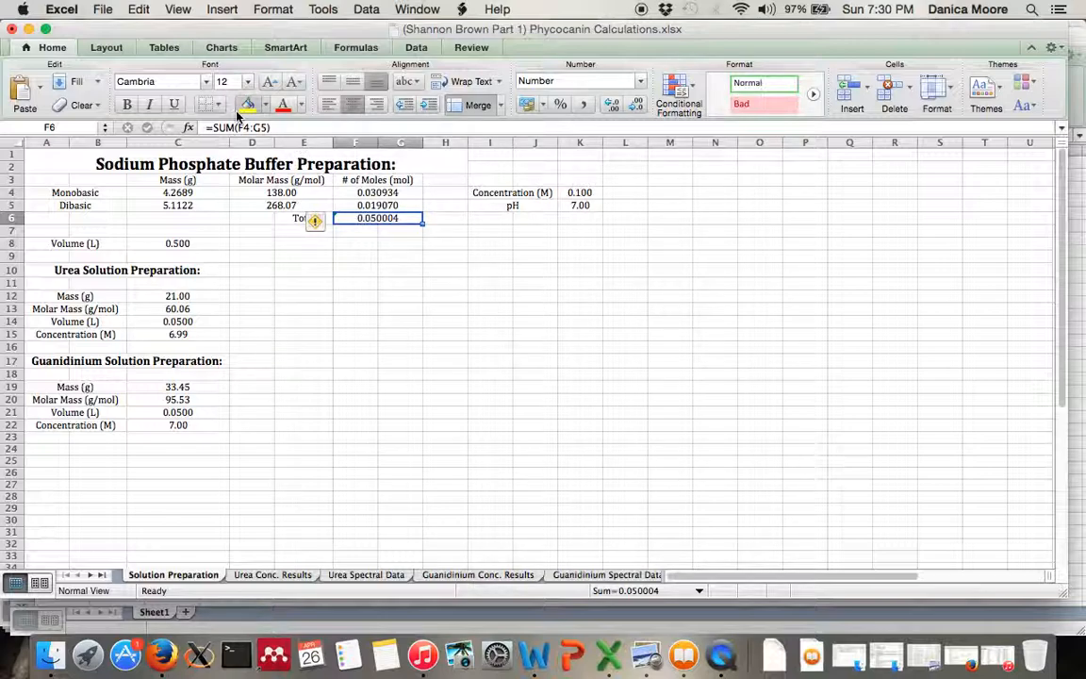
pyautogui.click(322, 244)
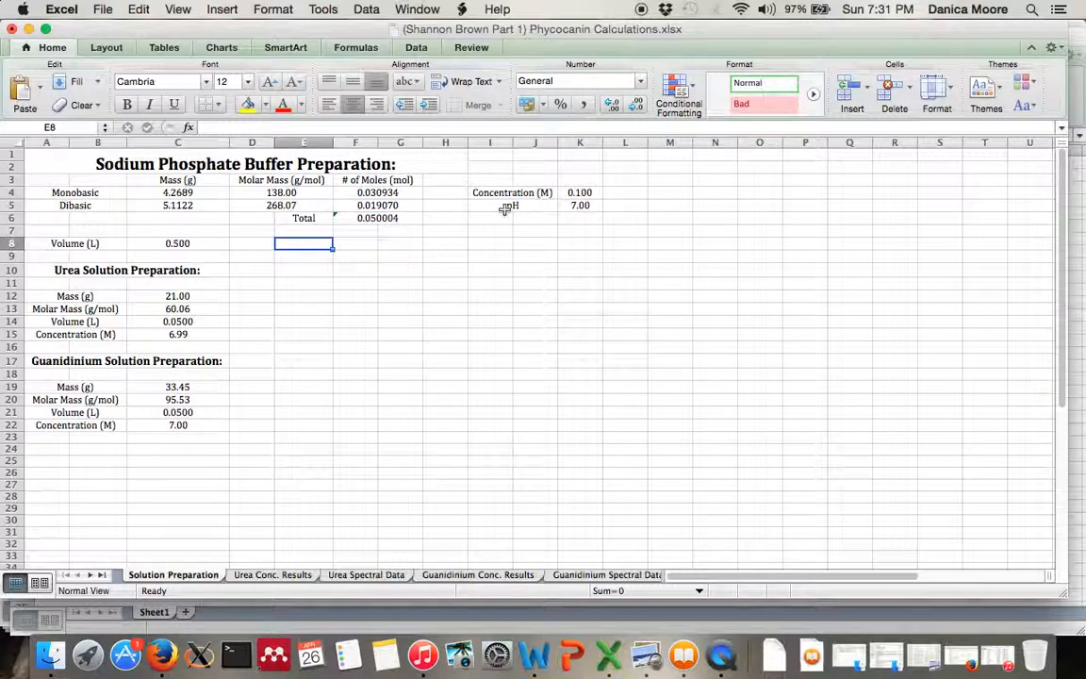
pyautogui.click(582, 193)
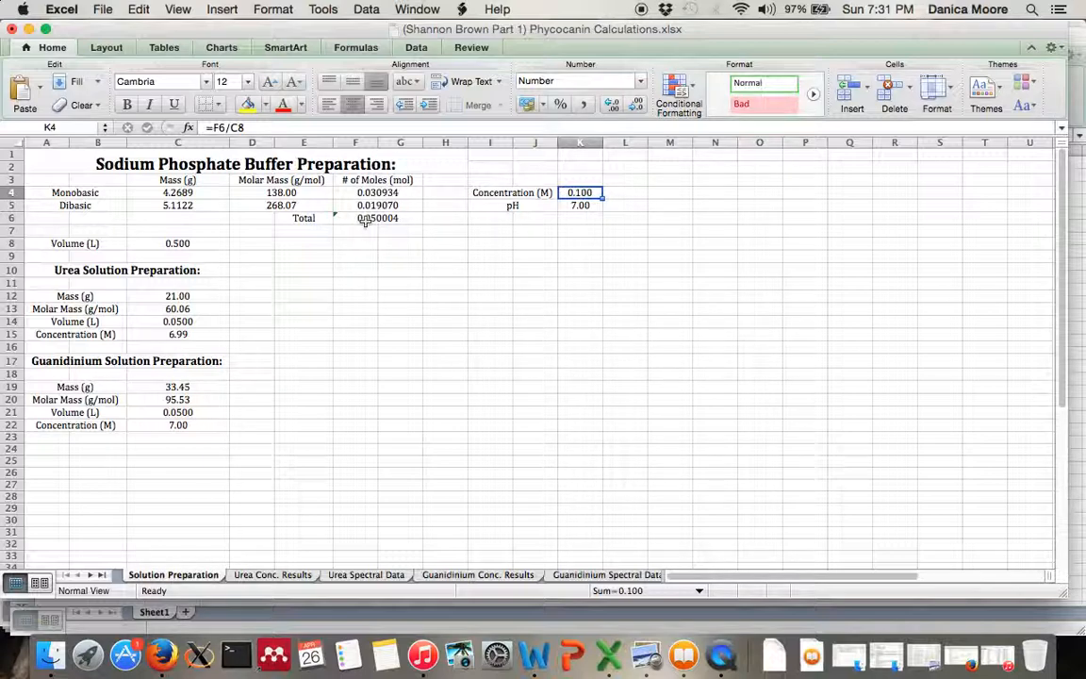
pyautogui.click(261, 127)
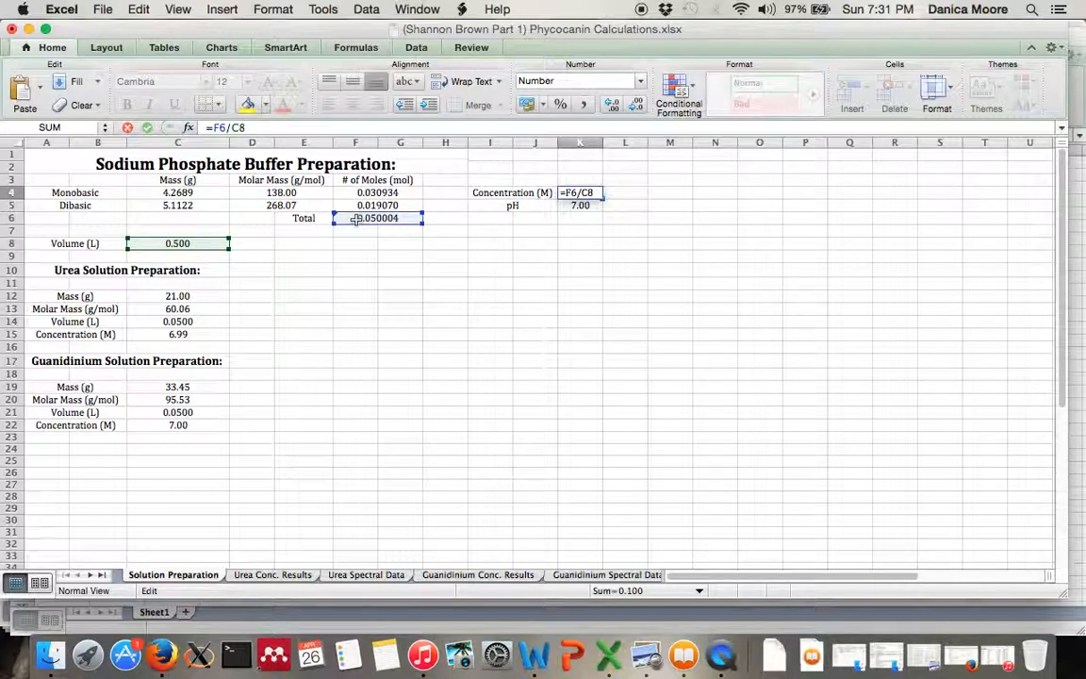
pyautogui.press('Return')
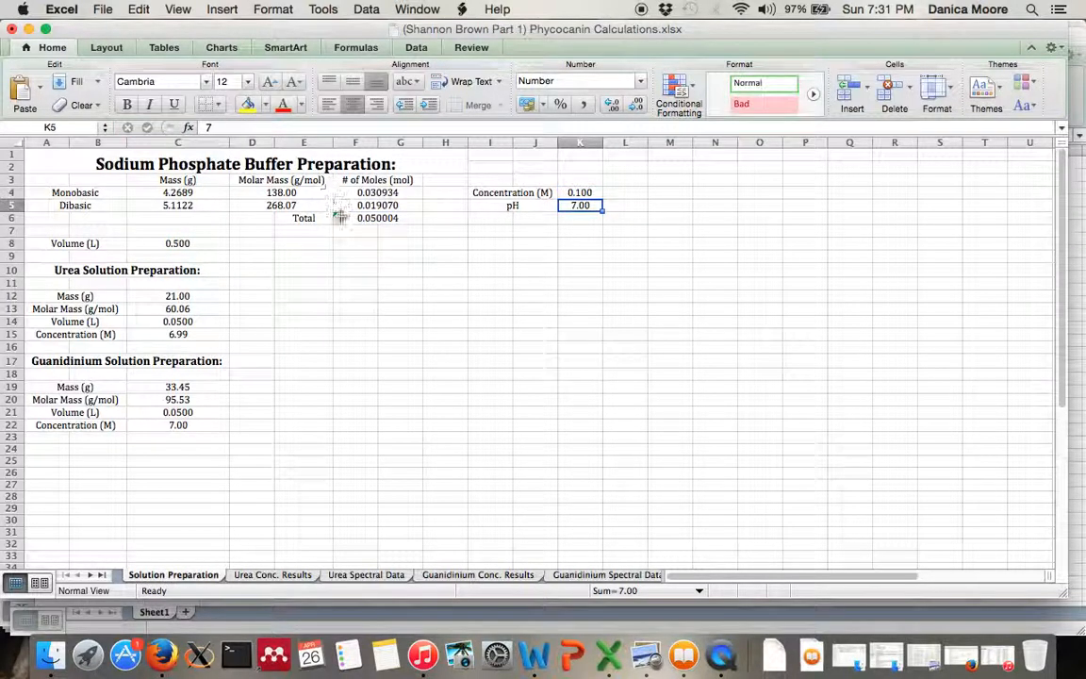
# Step: Clear the total moles in F6 and examine how the concentration formula in K4 depends on it
pyautogui.click(351, 219)
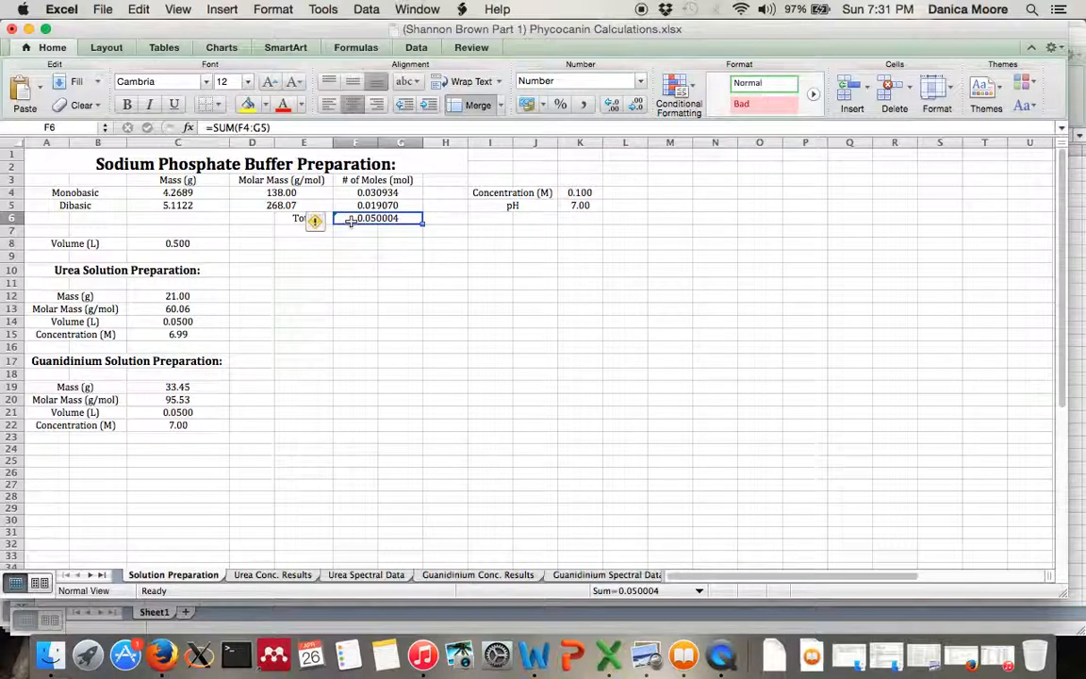
pyautogui.doubleClick(351, 218)
pyautogui.press('Return')
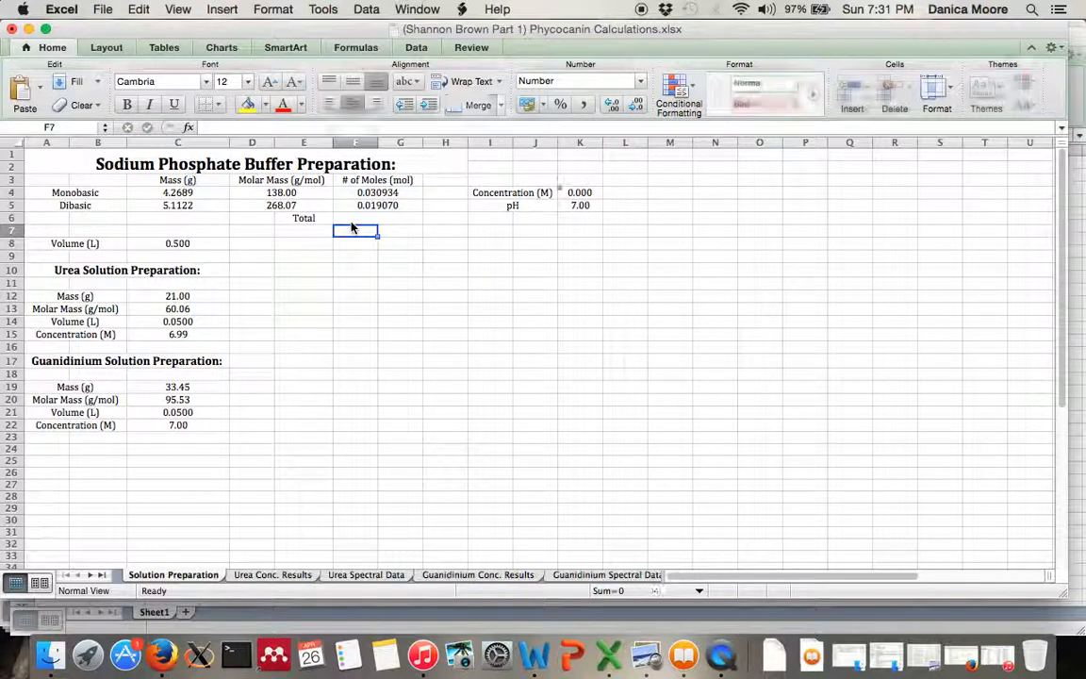
pyautogui.click(578, 193)
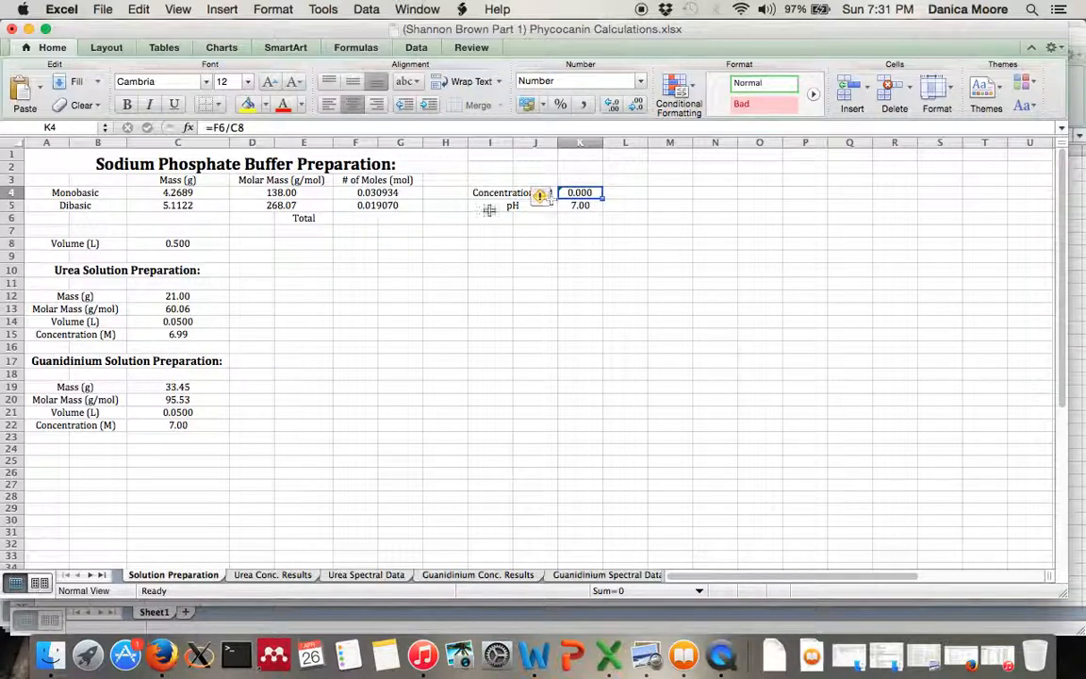
# Step: Undo the clearing of the total moles in F6
pyautogui.click(351, 219)
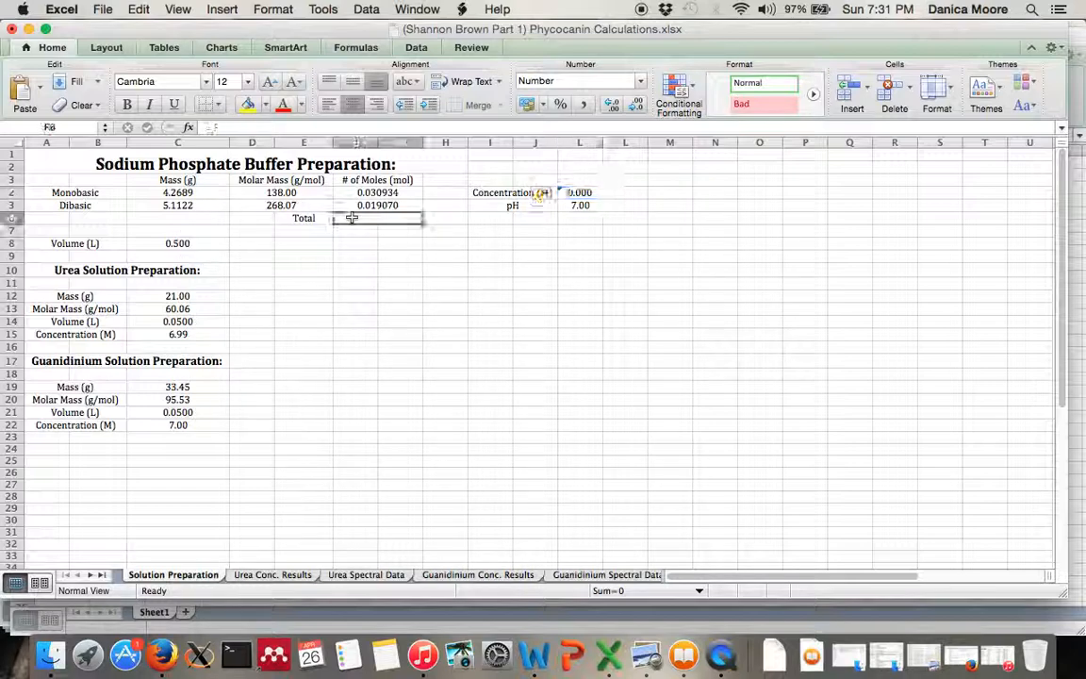
pyautogui.click(139, 9)
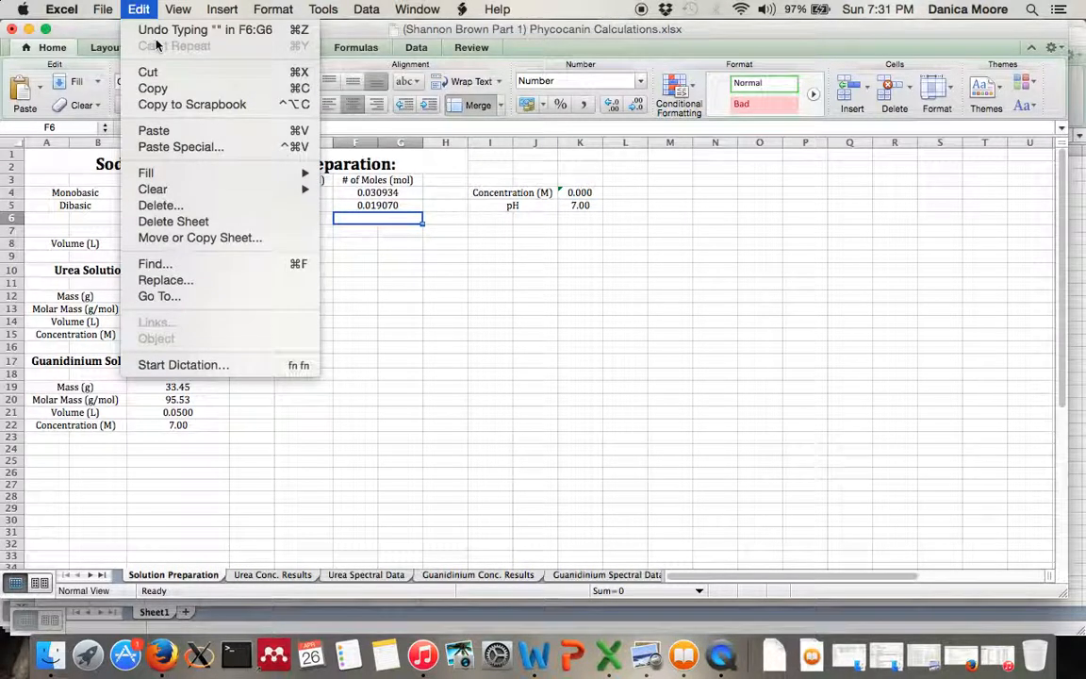
pyautogui.click(158, 31)
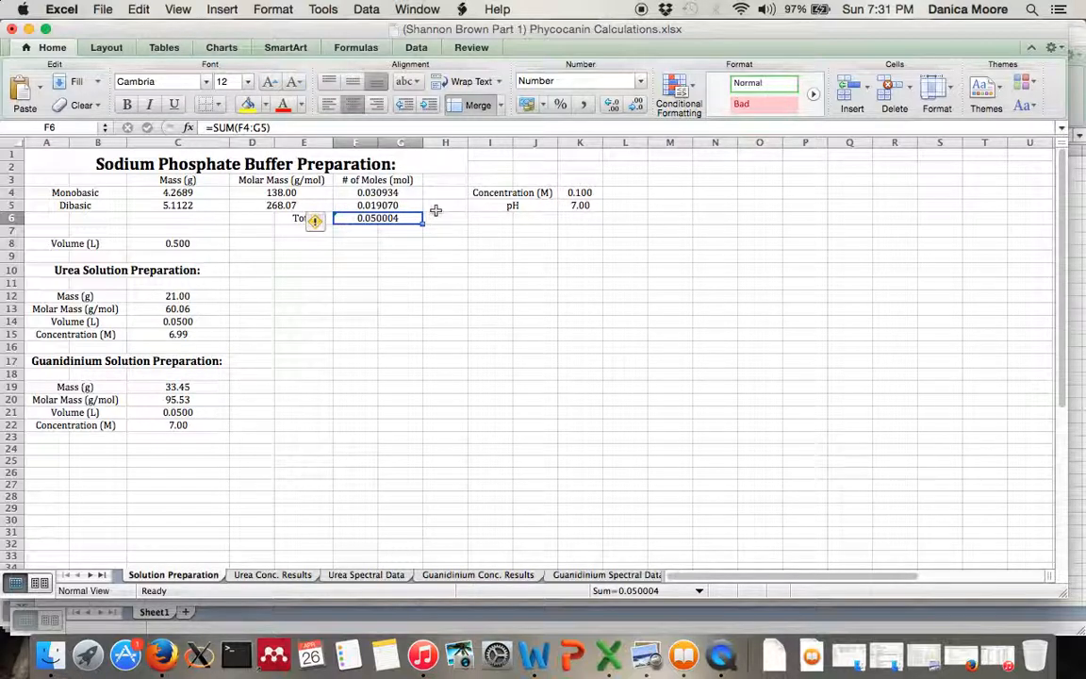
pyautogui.click(135, 11)
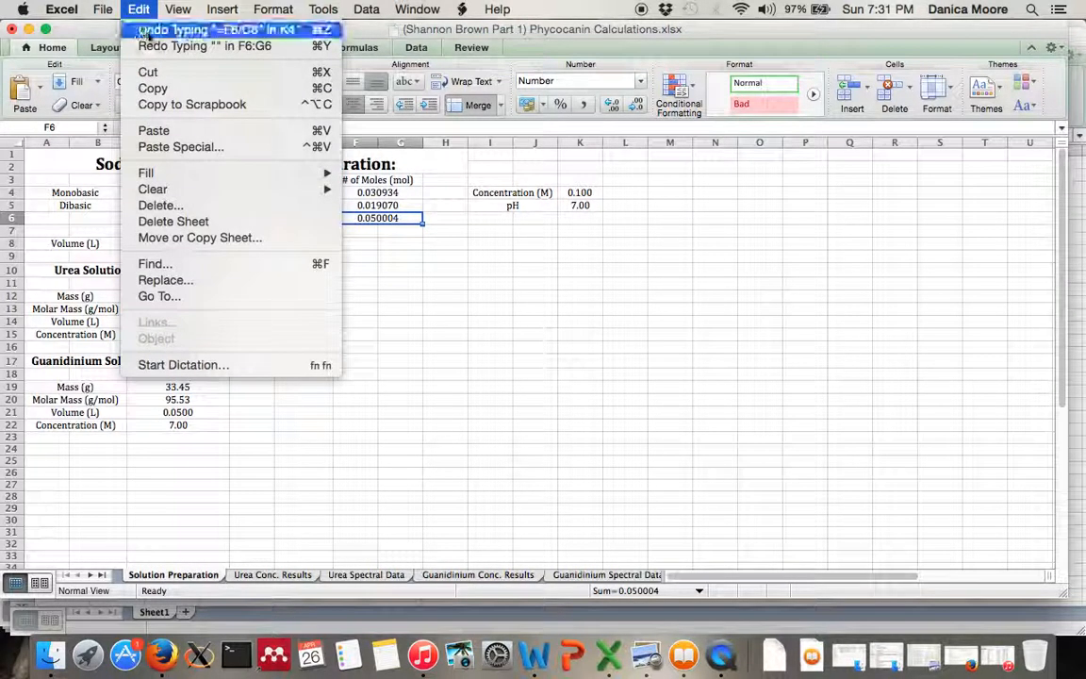
pyautogui.click(128, 7)
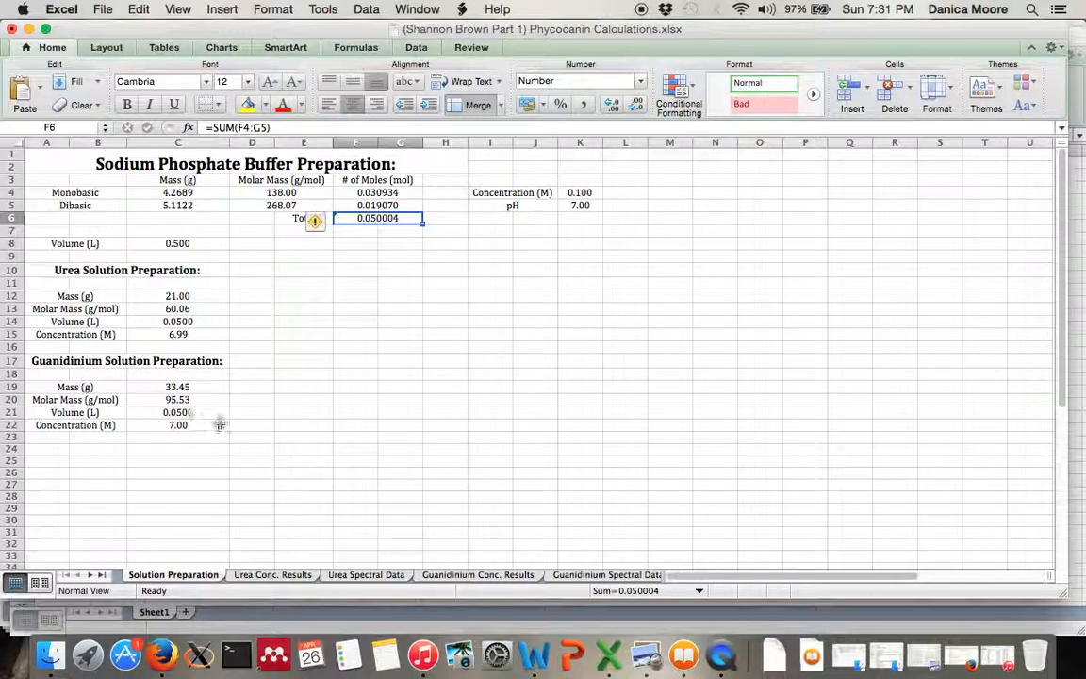
# Step: Examine the urea concentration formula in F3 on the Urea Conc. Results sheet and the cells it references
pyautogui.click(269, 575)
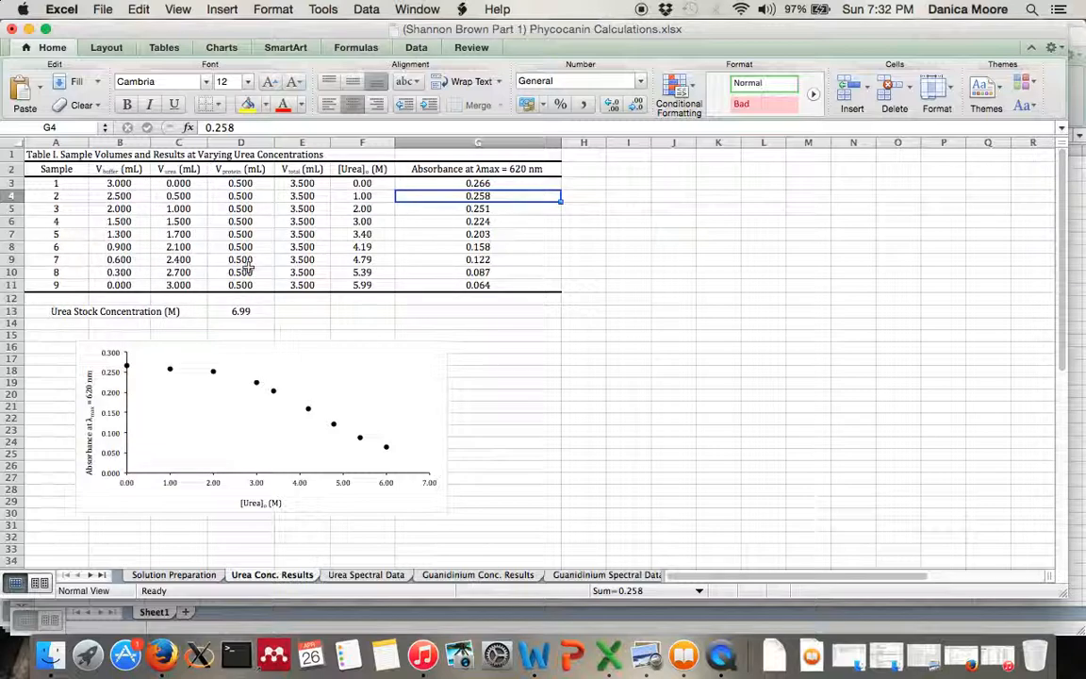
pyautogui.click(361, 185)
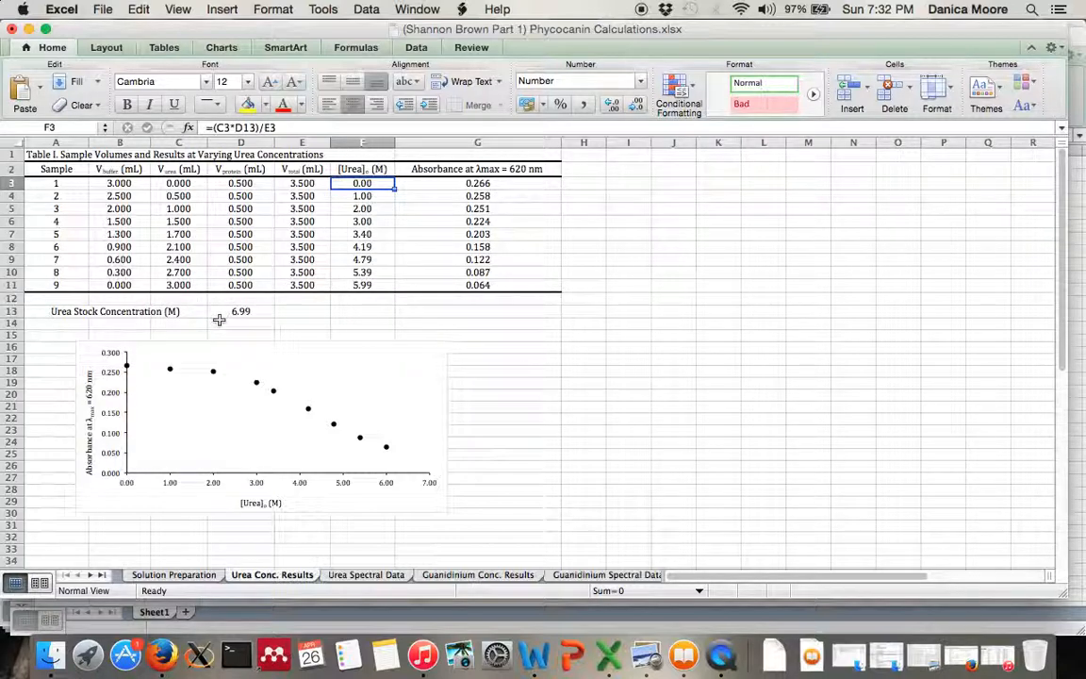
pyautogui.click(151, 576)
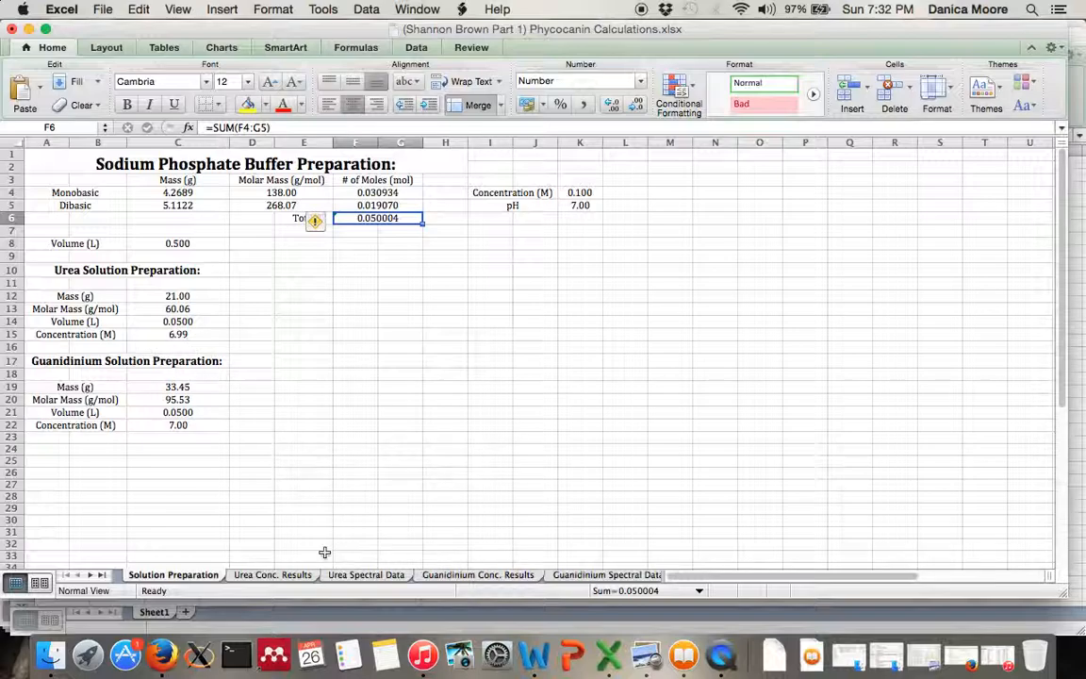
pyautogui.click(279, 577)
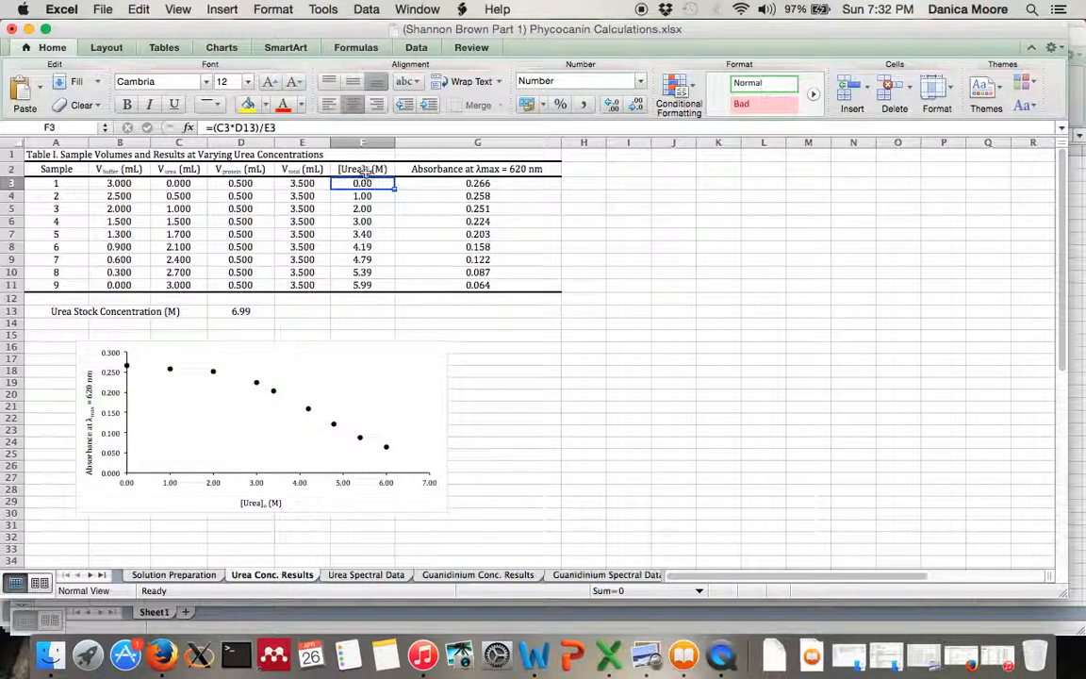
pyautogui.click(242, 127)
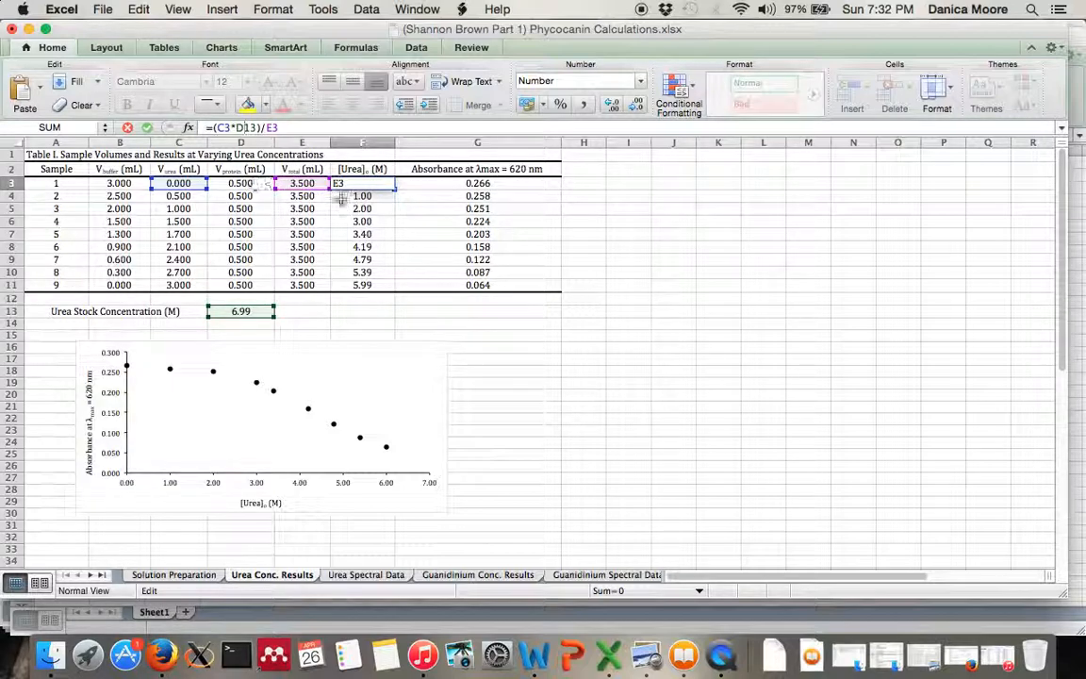
pyautogui.press('Return')
# Step: Fill the relative urea concentration formula =(C3*D13)/E3 from F3 down through F11
pyautogui.click(369, 183)
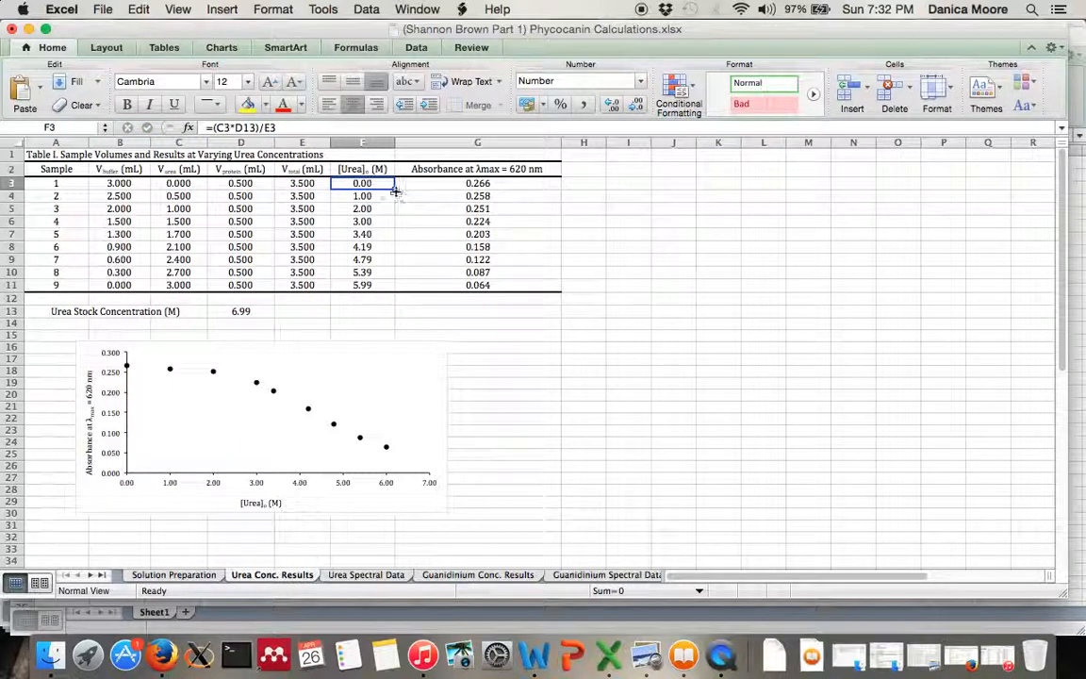
pyautogui.doubleClick(393, 189)
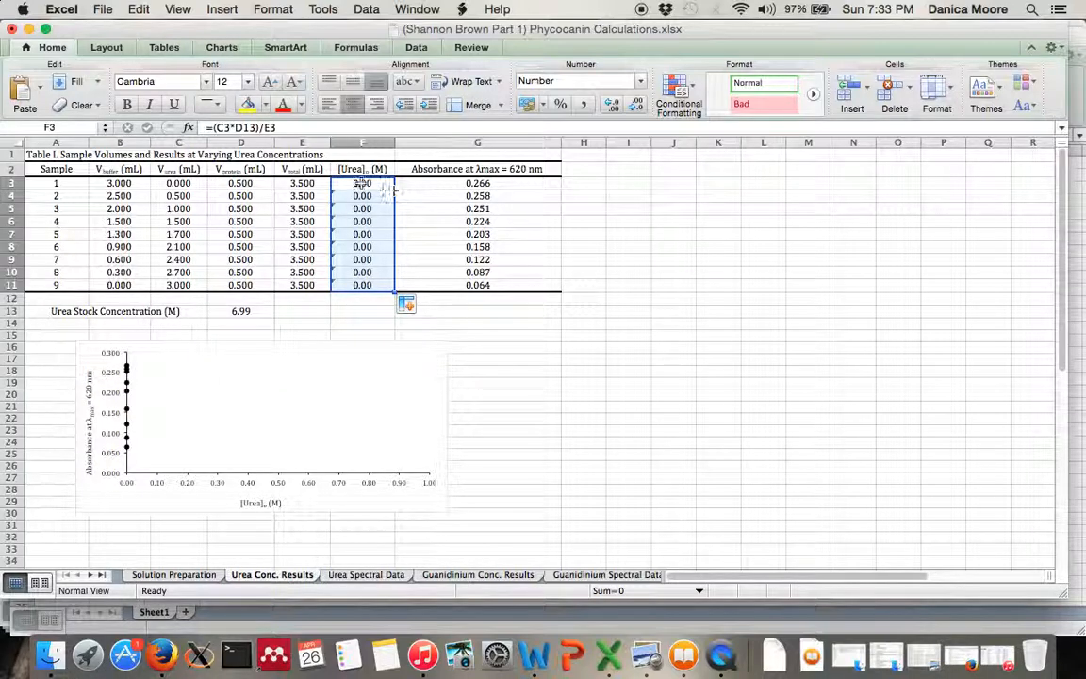
pyautogui.click(356, 185)
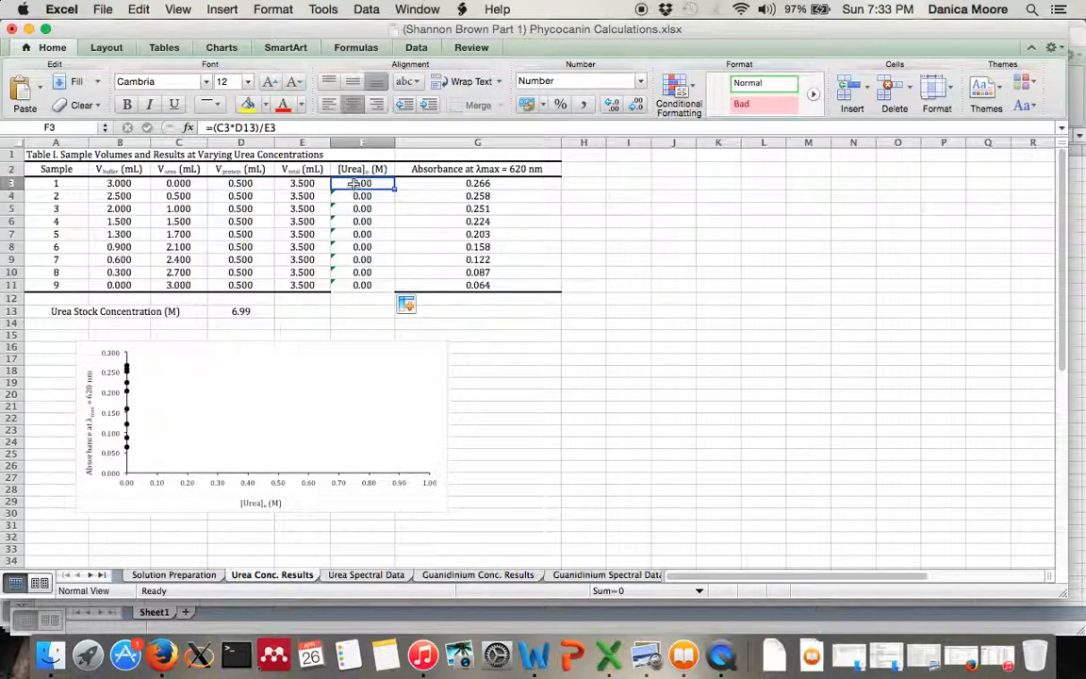
pyautogui.click(361, 196)
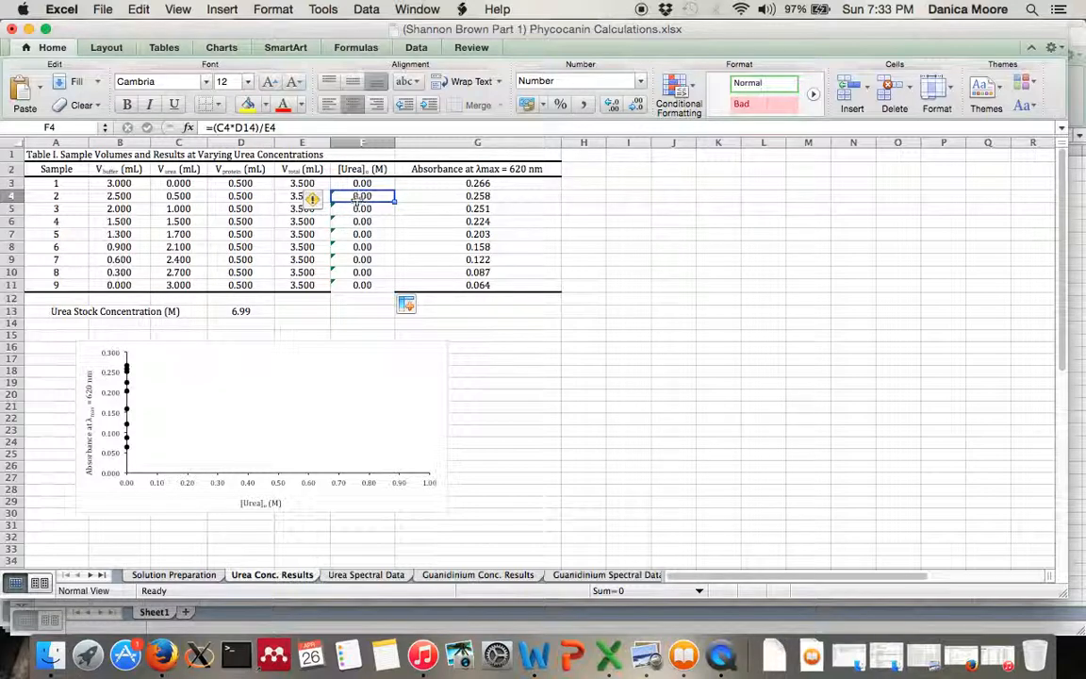
# Step: Inspect which stock concentration cells the filled formulas in F4 and F5 reference
pyautogui.click(242, 127)
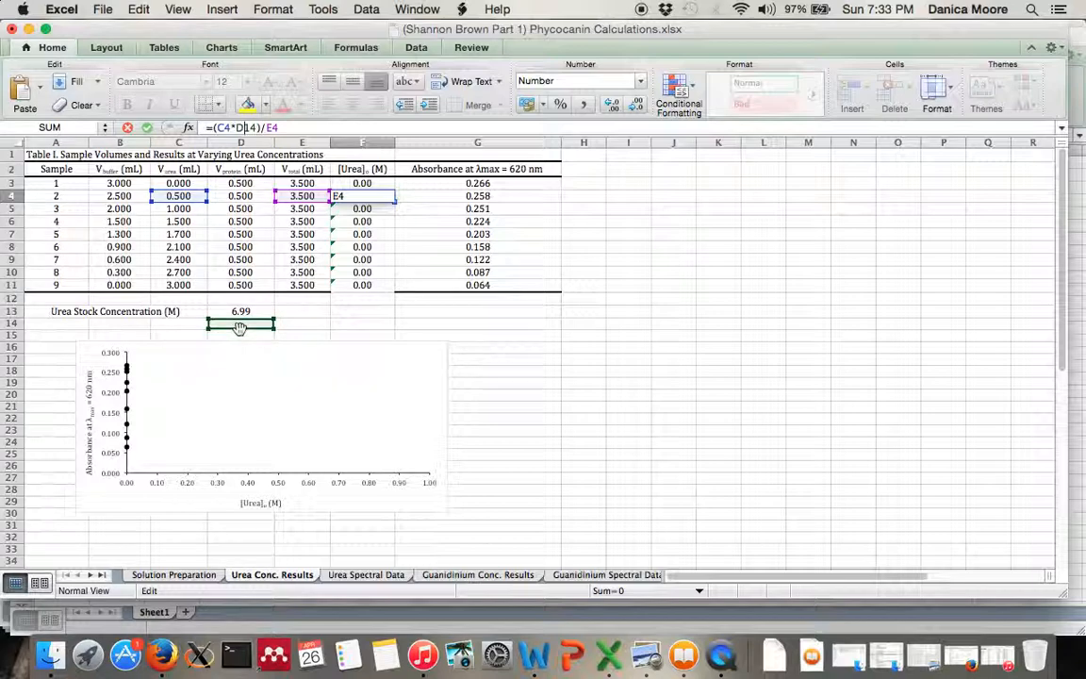
pyautogui.write('+')
pyautogui.click(347, 234)
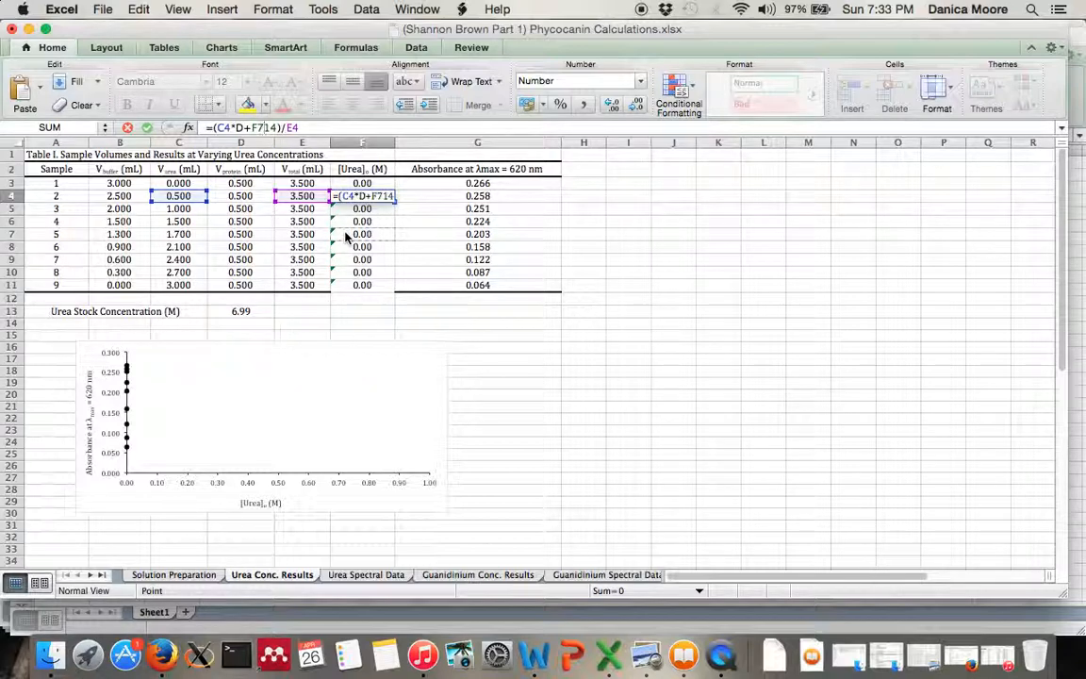
pyautogui.press('BackSpace')
pyautogui.press('BackSpace')
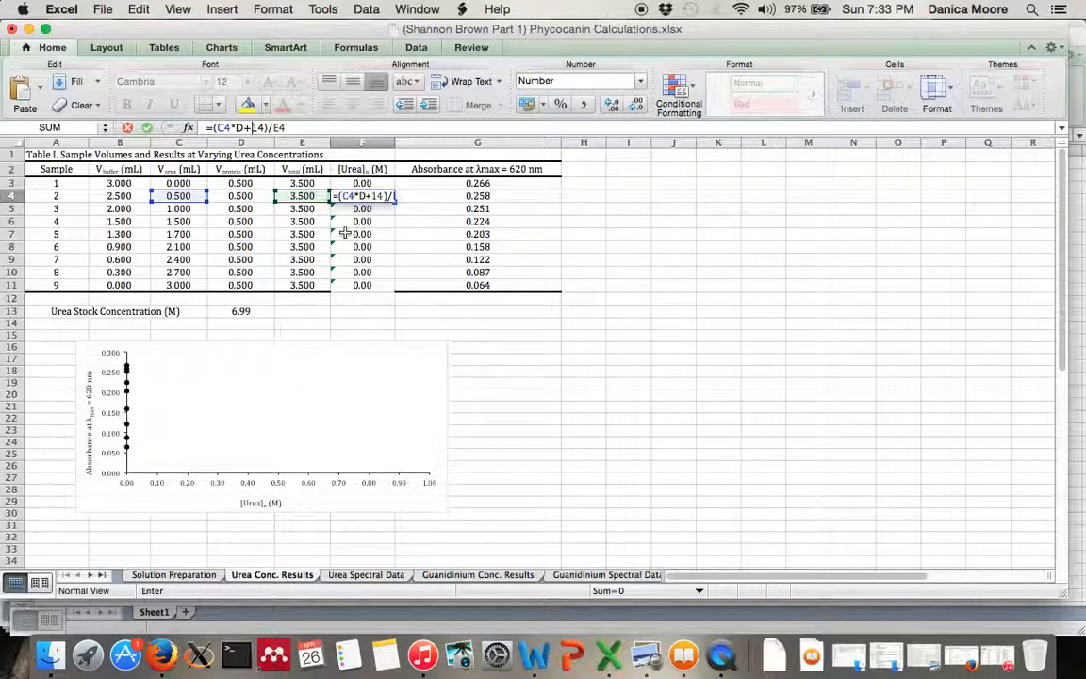
pyautogui.press('BackSpace')
pyautogui.write('$')
pyautogui.press('Return')
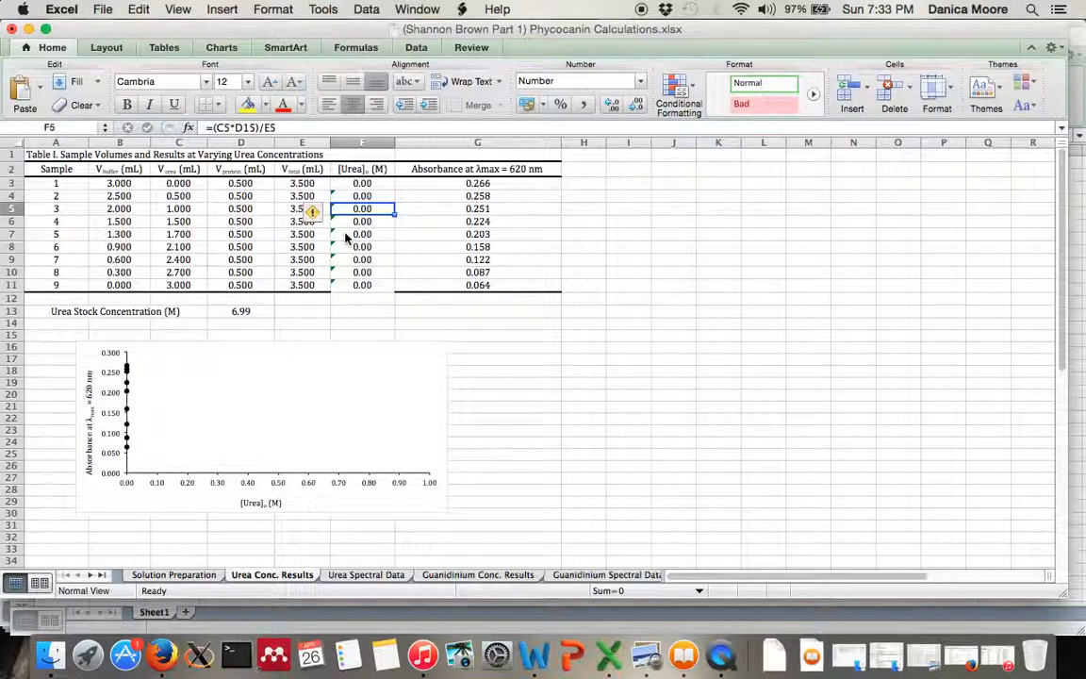
pyautogui.click(242, 127)
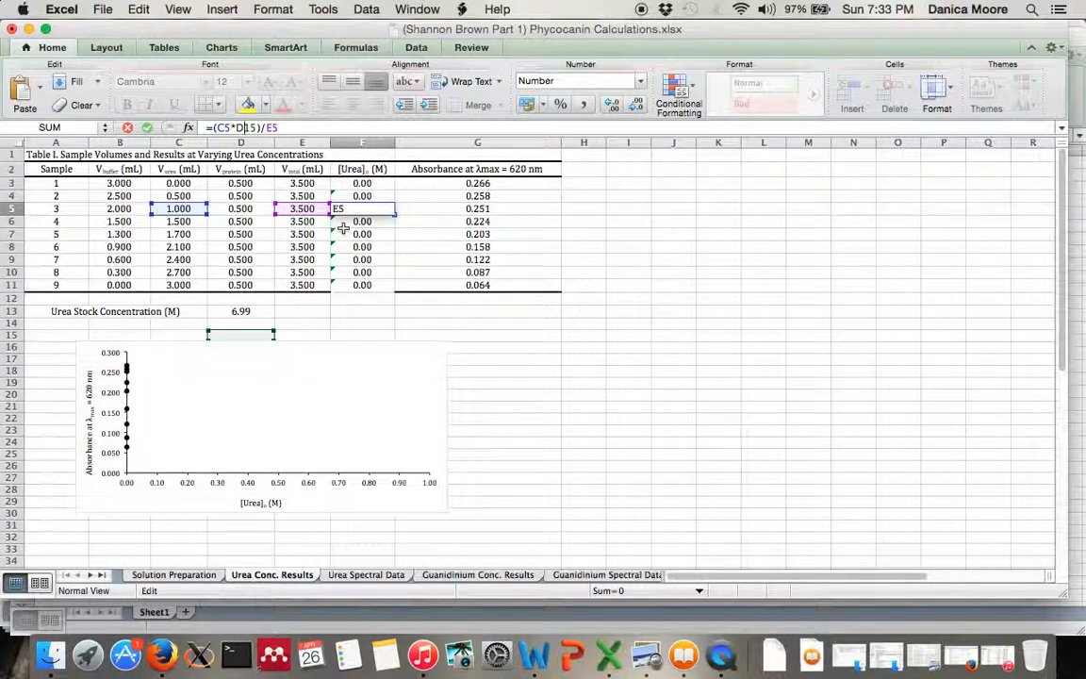
pyautogui.press('Return')
# Step: Lock the stock concentration row by changing F3 to =(C3*D$13)/E3, and fill the formula down through F11
pyautogui.click(362, 182)
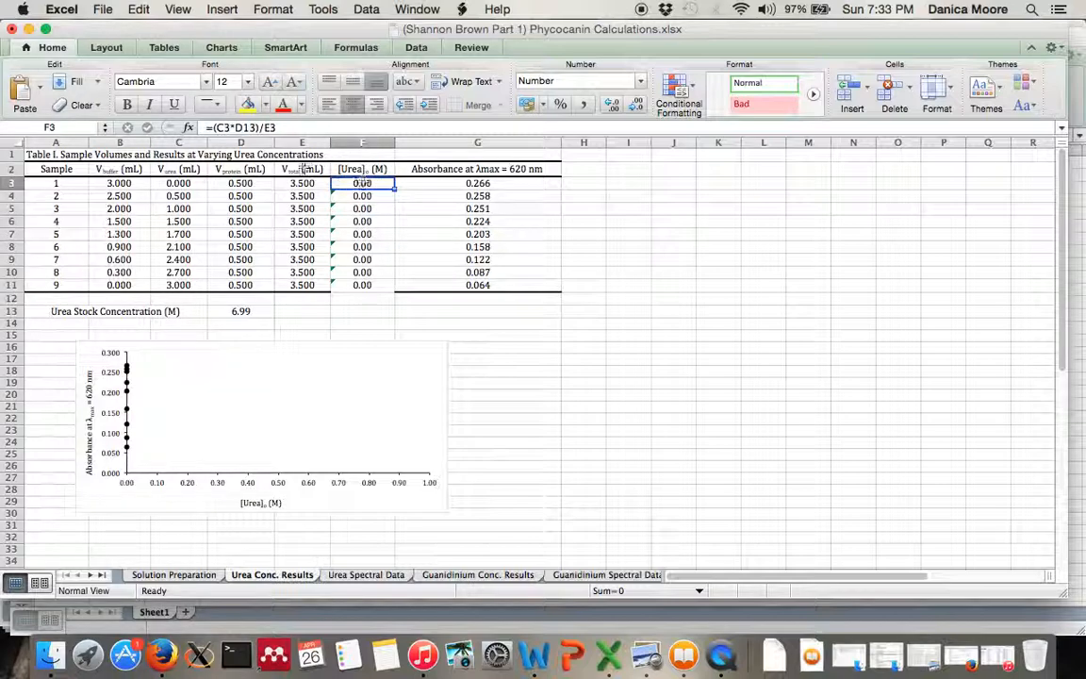
pyautogui.doubleClick(362, 182)
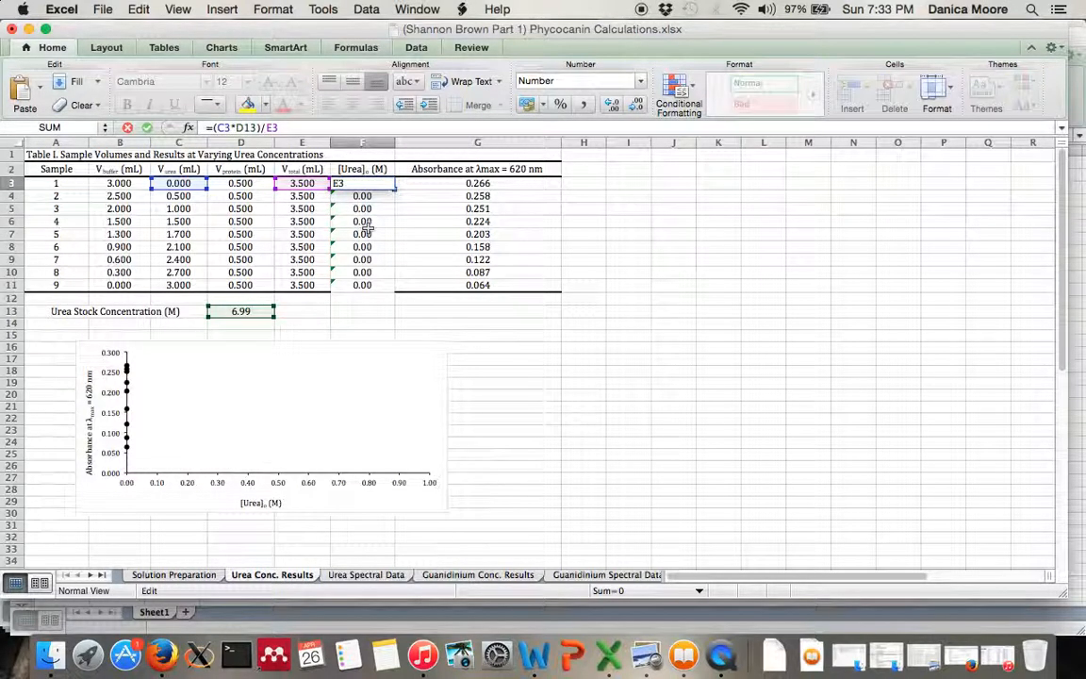
pyautogui.write('$')
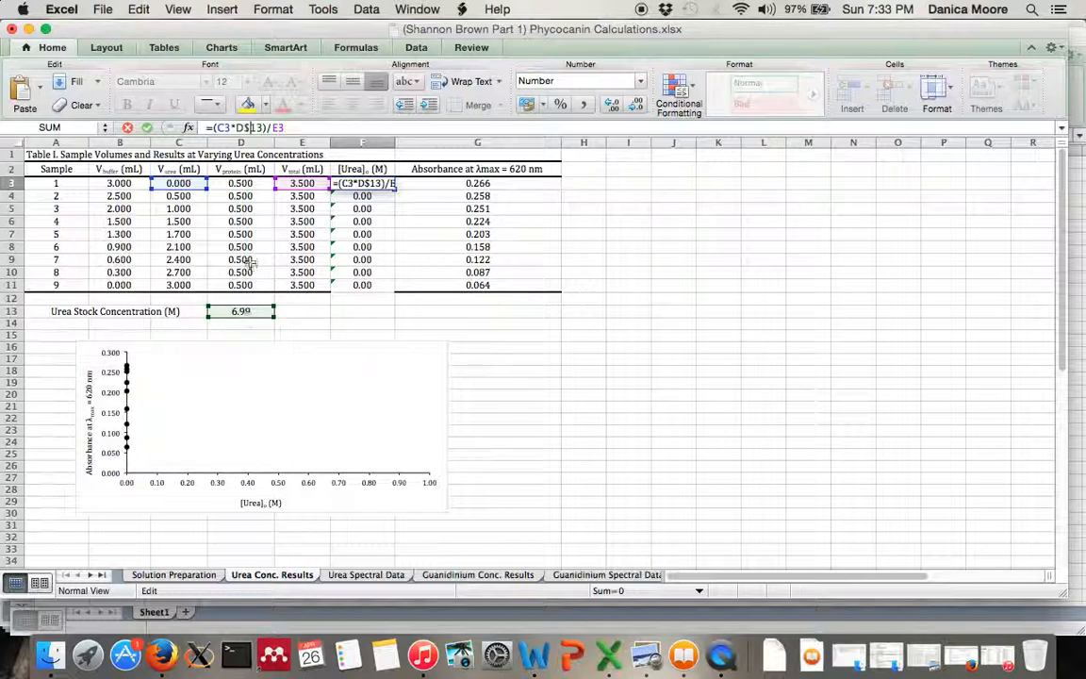
pyautogui.press('Return')
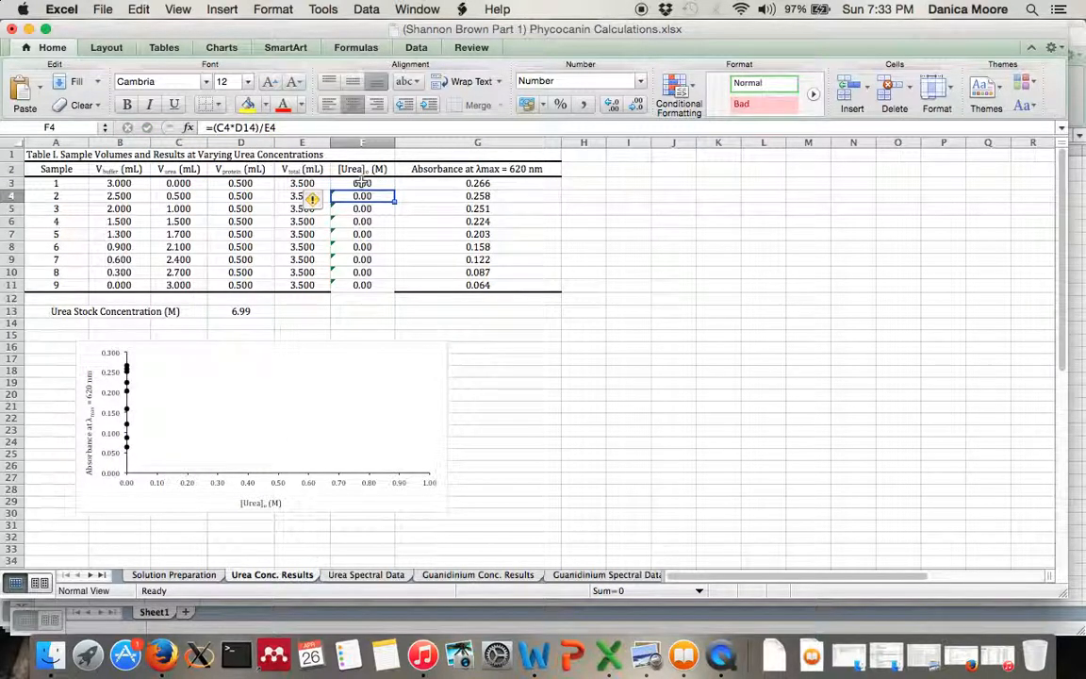
pyautogui.click(364, 185)
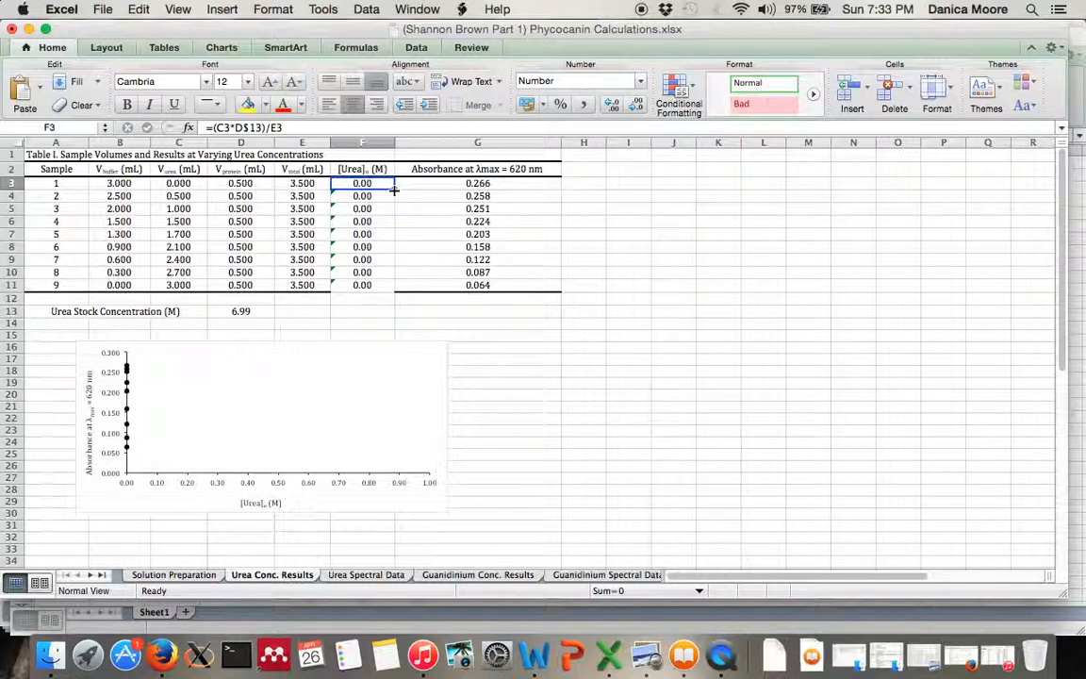
pyautogui.doubleClick(394, 189)
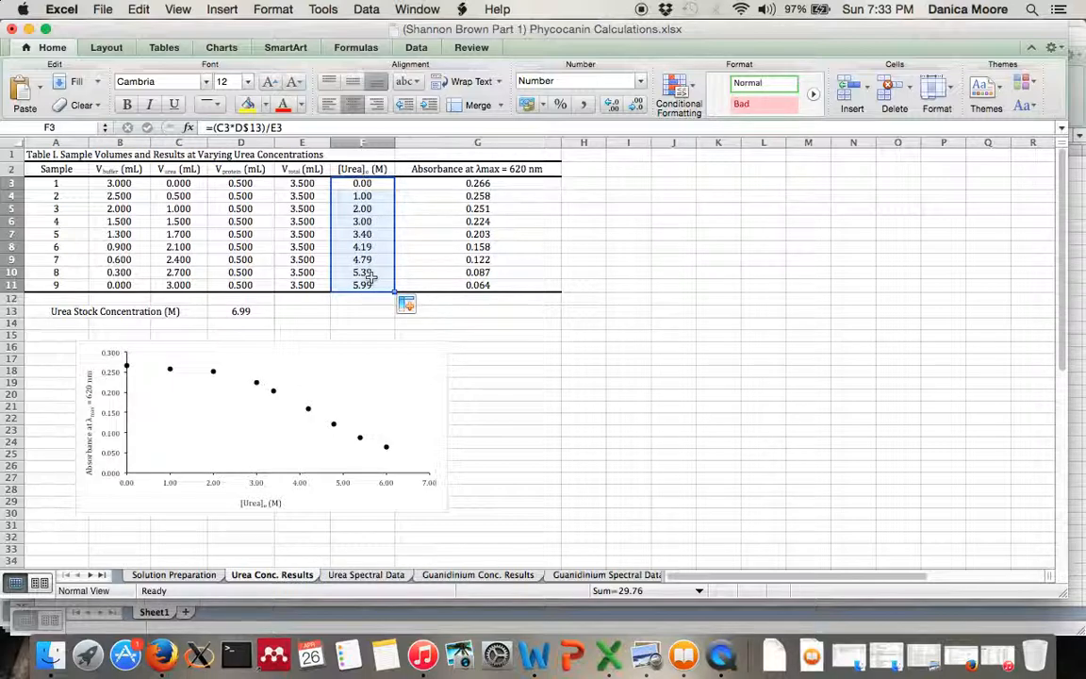
pyautogui.click(363, 219)
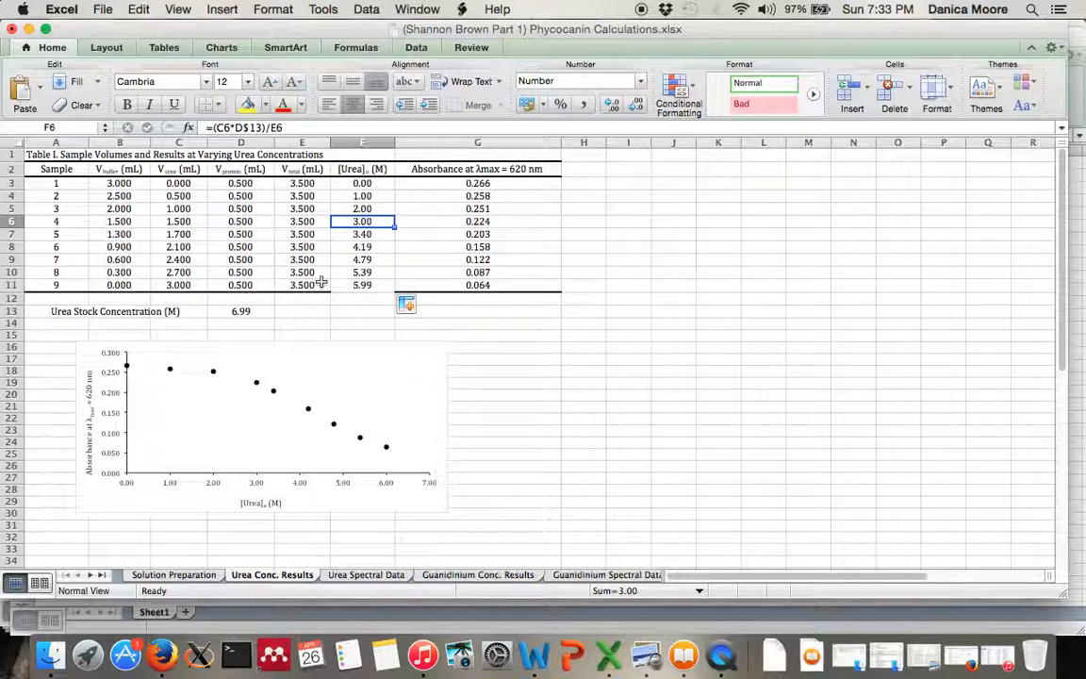
pyautogui.click(354, 260)
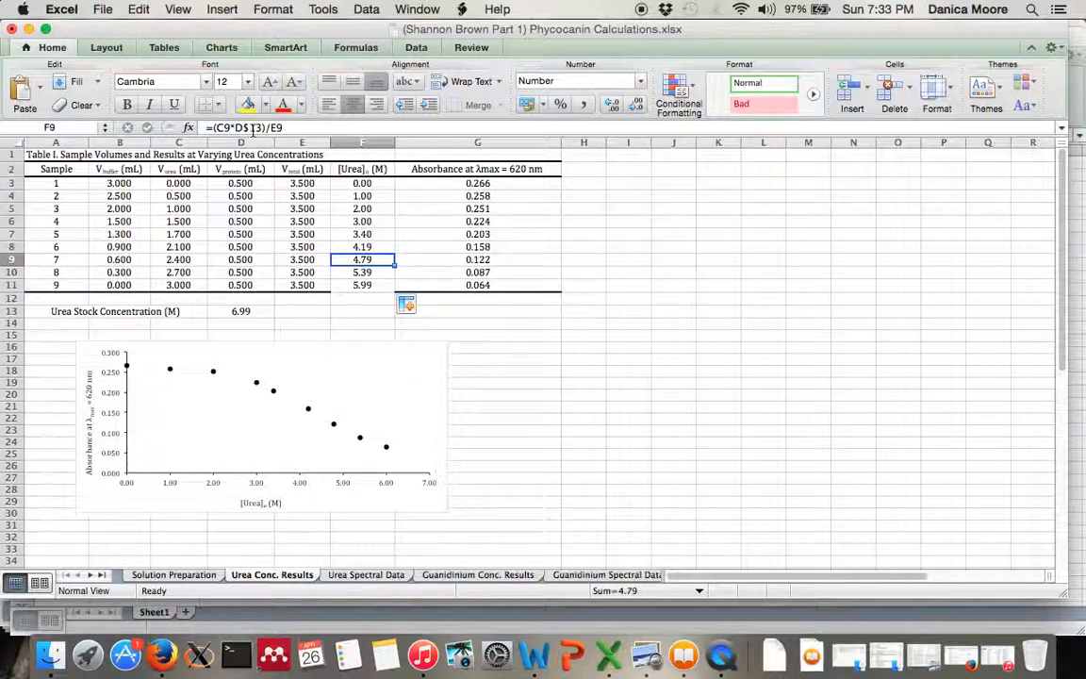
# Step: Make the stock concentration reference fully absolute with =(C3*$D$13)/E3 in F3, and fill the formula down through F11
pyautogui.click(363, 182)
pyautogui.doubleClick(363, 183)
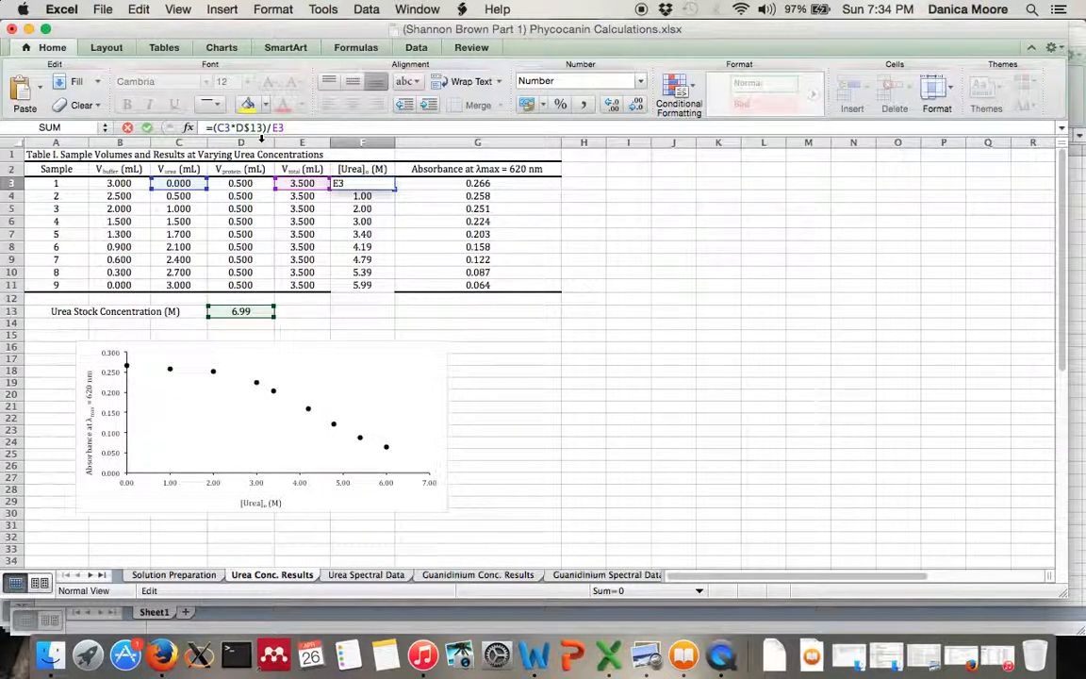
pyautogui.click(234, 127)
pyautogui.write('$')
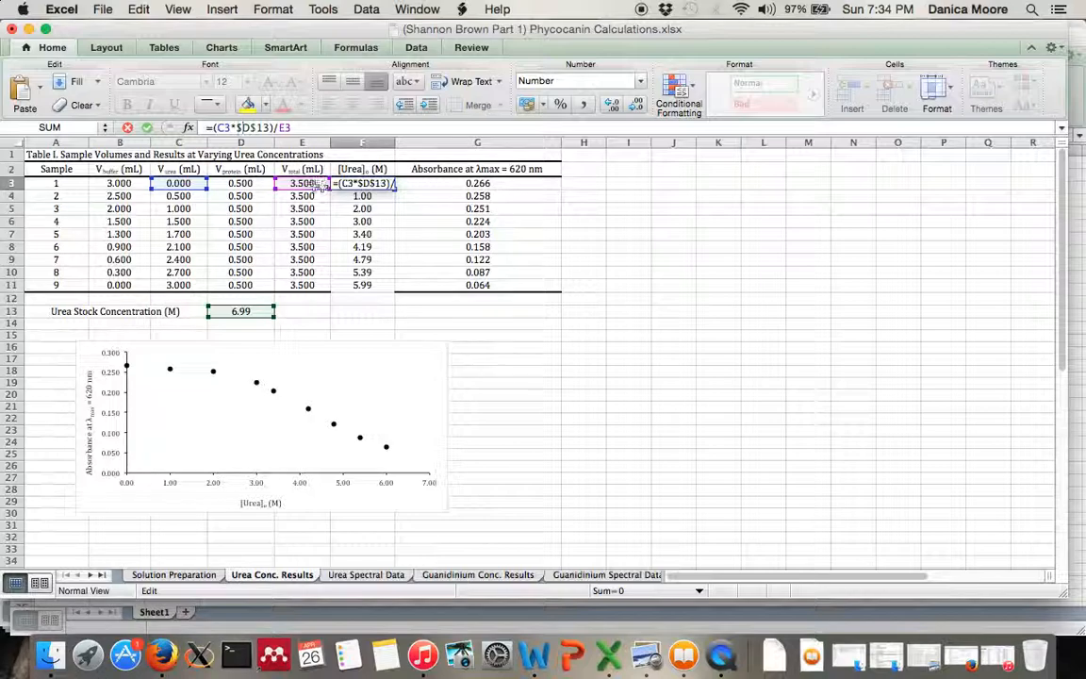
pyautogui.press('Return')
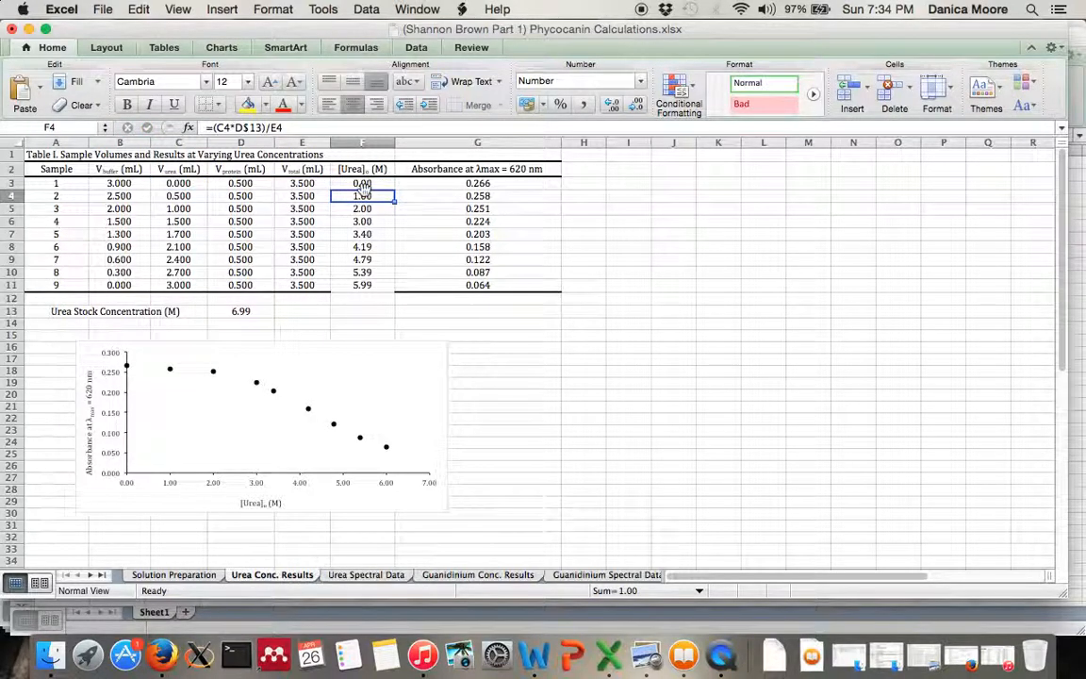
pyautogui.click(363, 184)
pyautogui.doubleClick(394, 187)
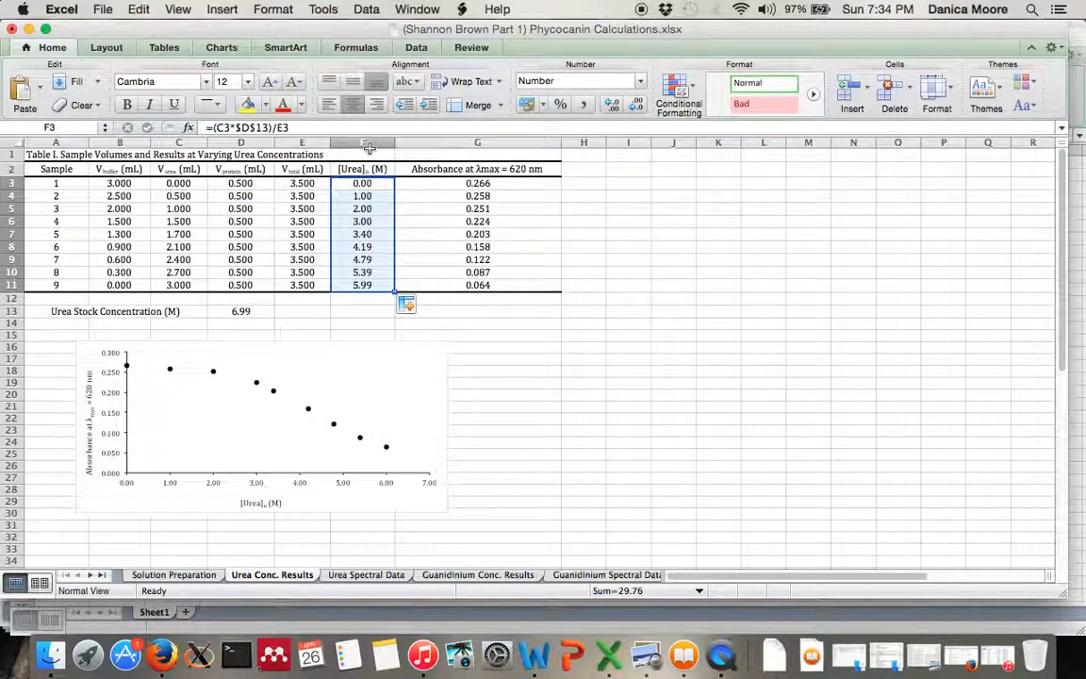
# Step: Remove the column lock from the stock concentration reference in F3, and restore the formula to =(C3*$D$13)/E3
pyautogui.click(243, 127)
pyautogui.press('BackSpace')
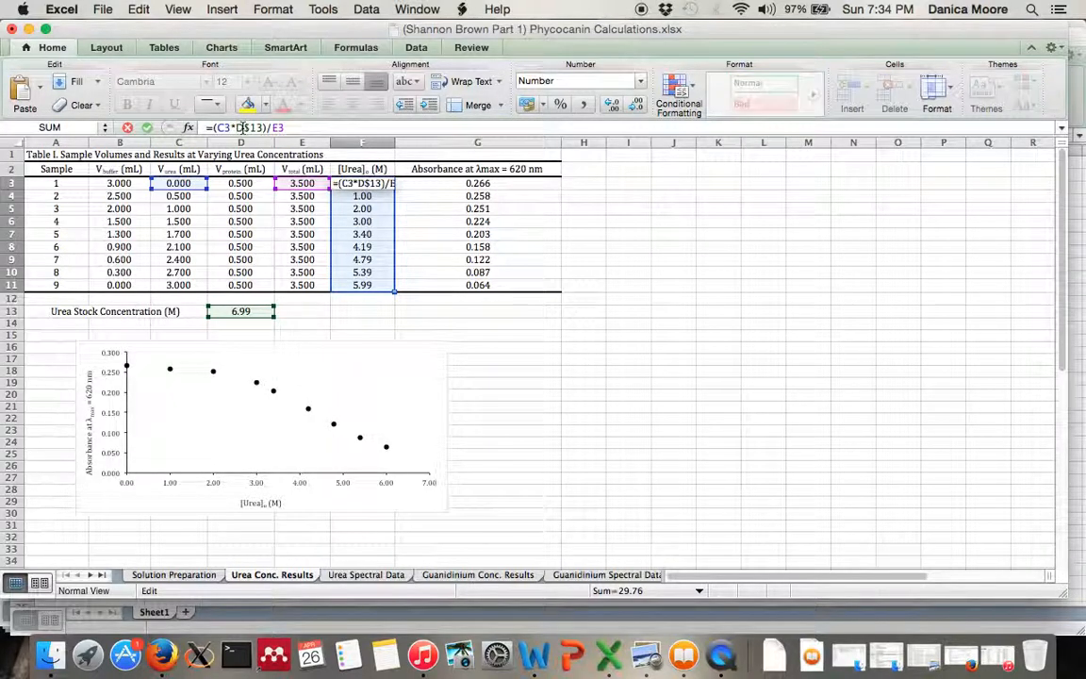
pyautogui.write('$')
pyautogui.press('Return')
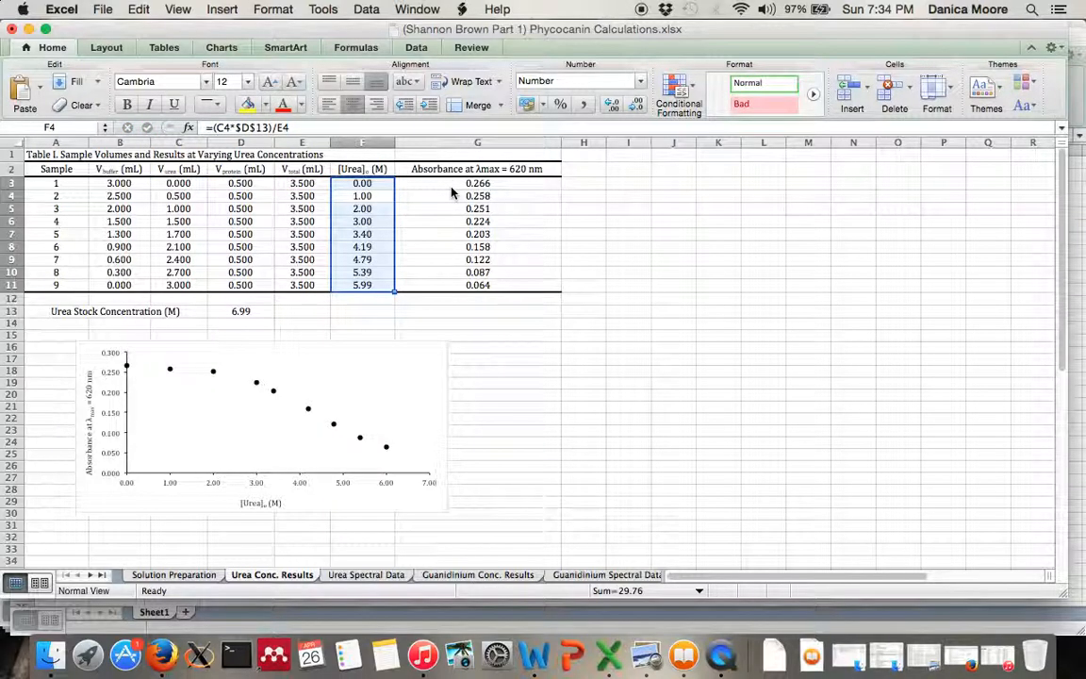
# Step: Calculate the average of the absorbance values in I3 with =average(G3:G11)
pyautogui.click(627, 185)
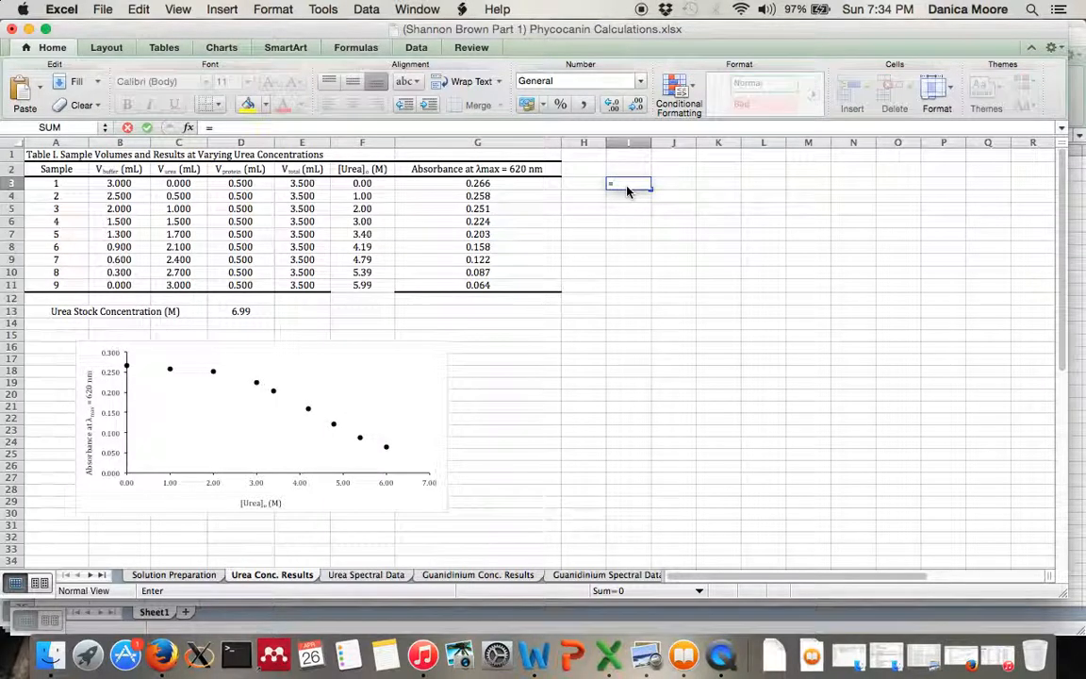
pyautogui.write('=aver')
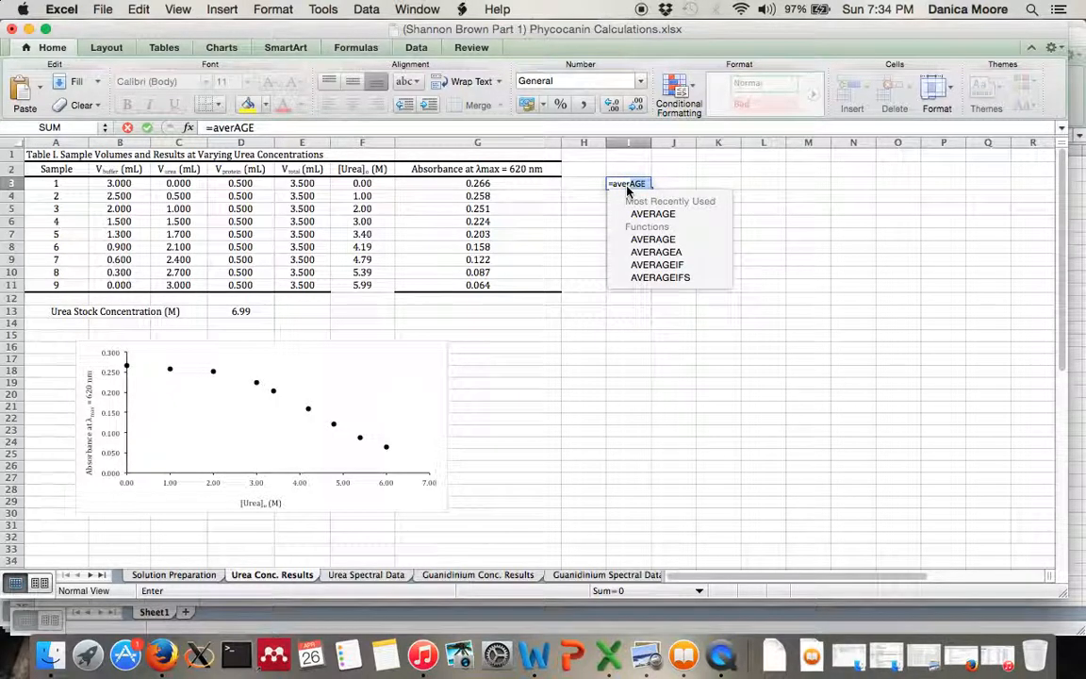
pyautogui.write('age')
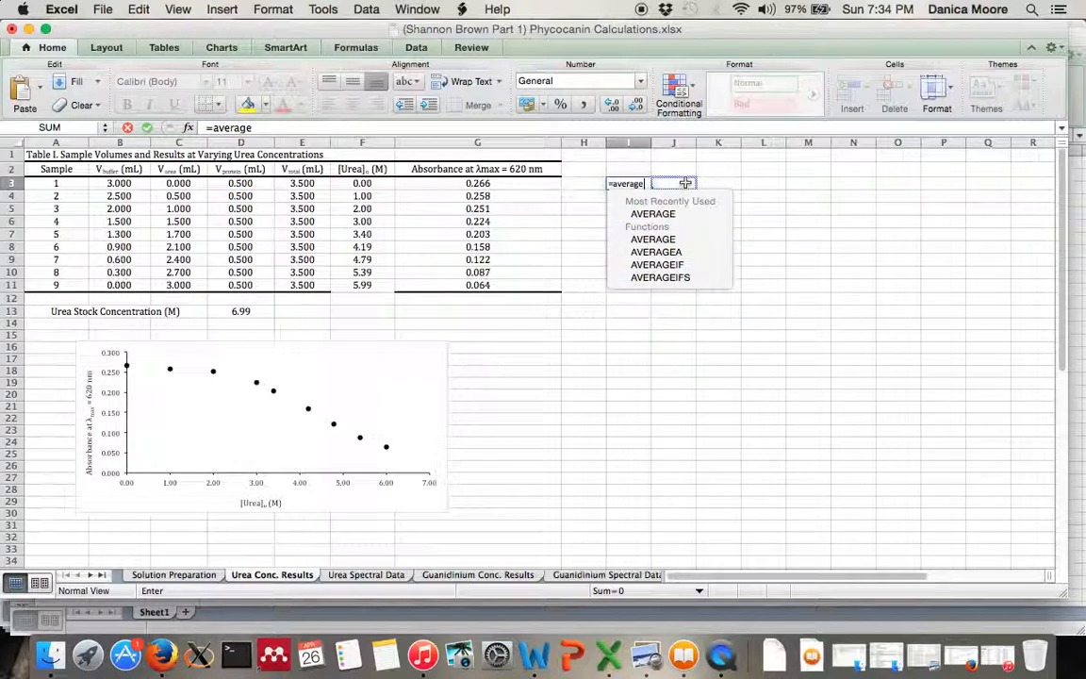
pyautogui.write('(')
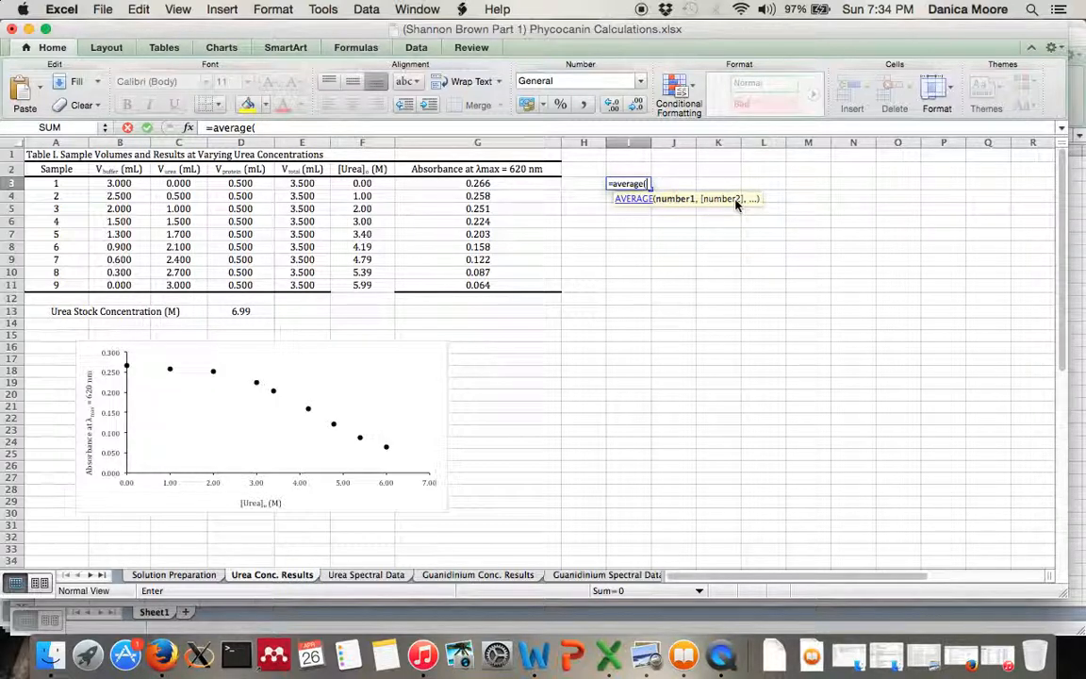
pyautogui.click(481, 194)
pyautogui.click(482, 182)
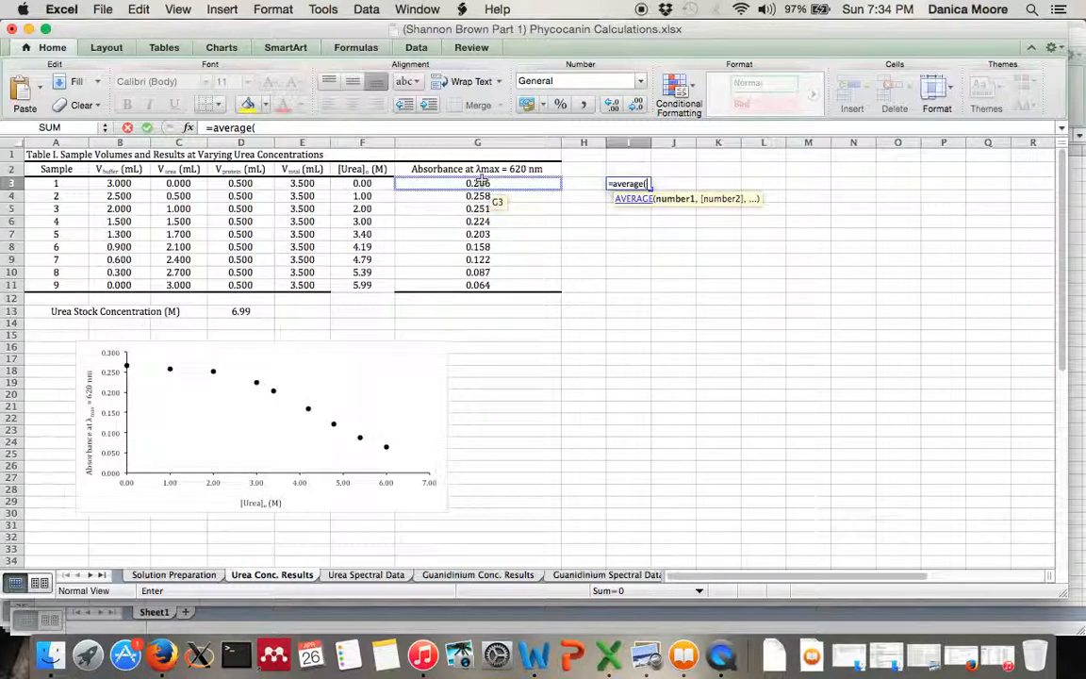
pyautogui.moveTo(482, 182); pyautogui.dragTo(485, 289)
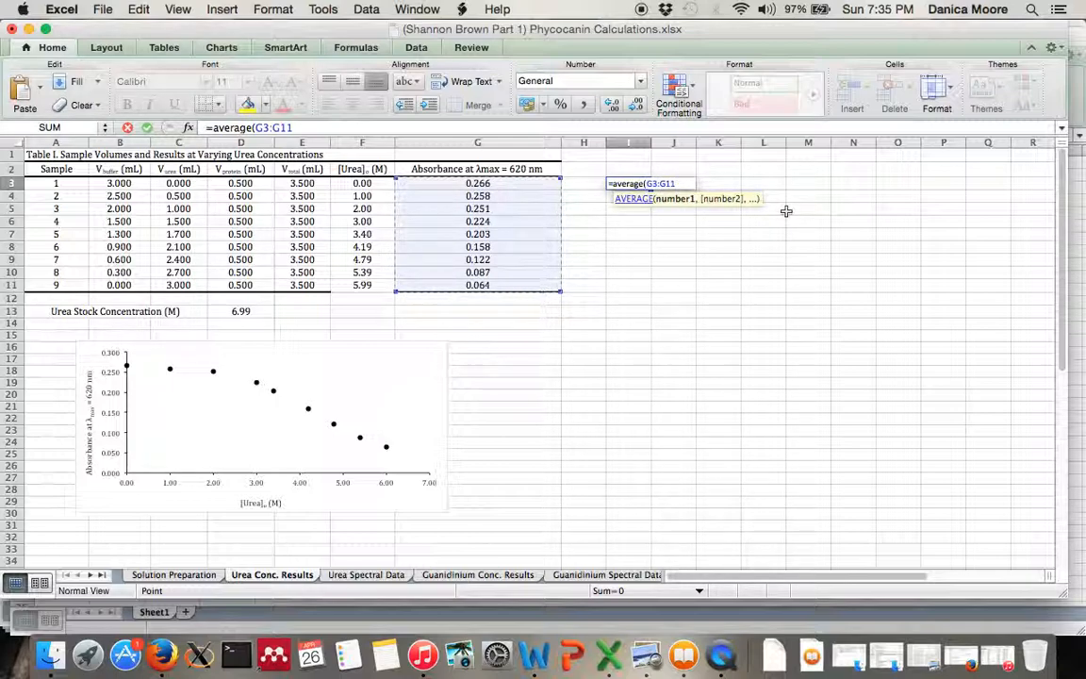
pyautogui.write(')')
pyautogui.press('Return')
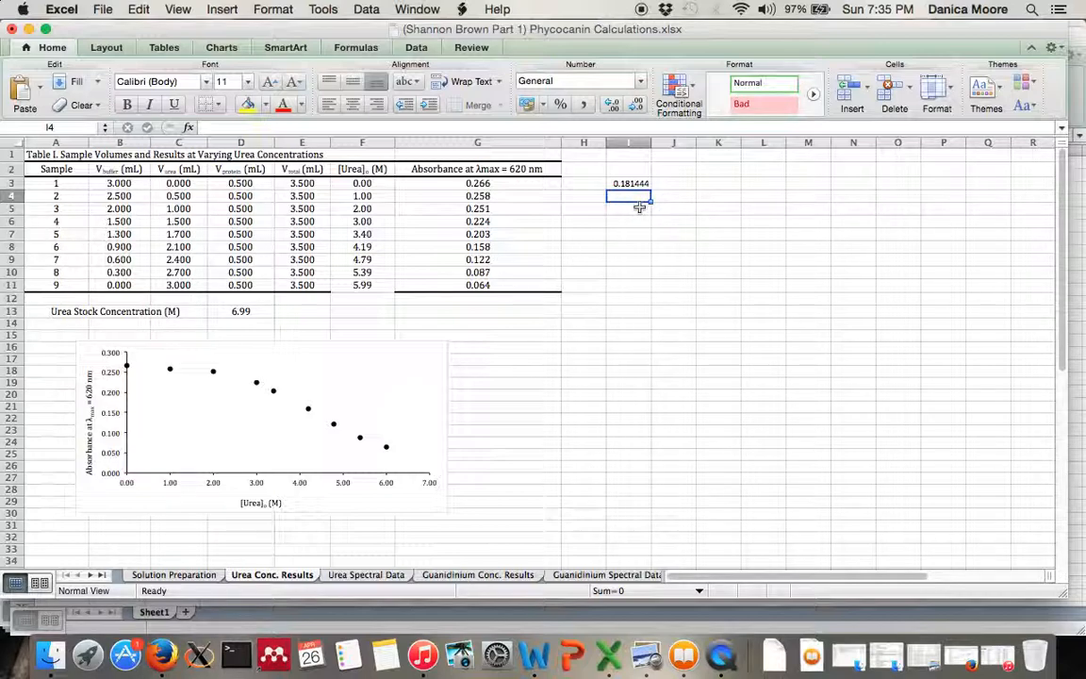
# Step: Label H3 "average" and H4 "std deviation", and fit the width of column H to its text
pyautogui.click(594, 196)
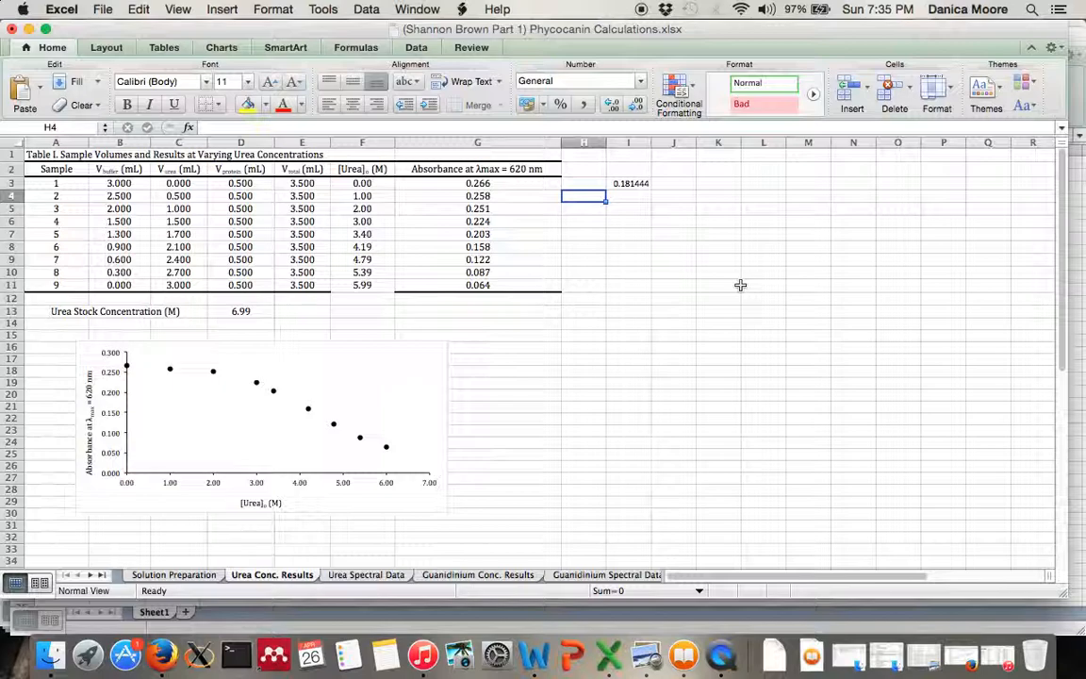
pyautogui.press('Up')
pyautogui.write('av')
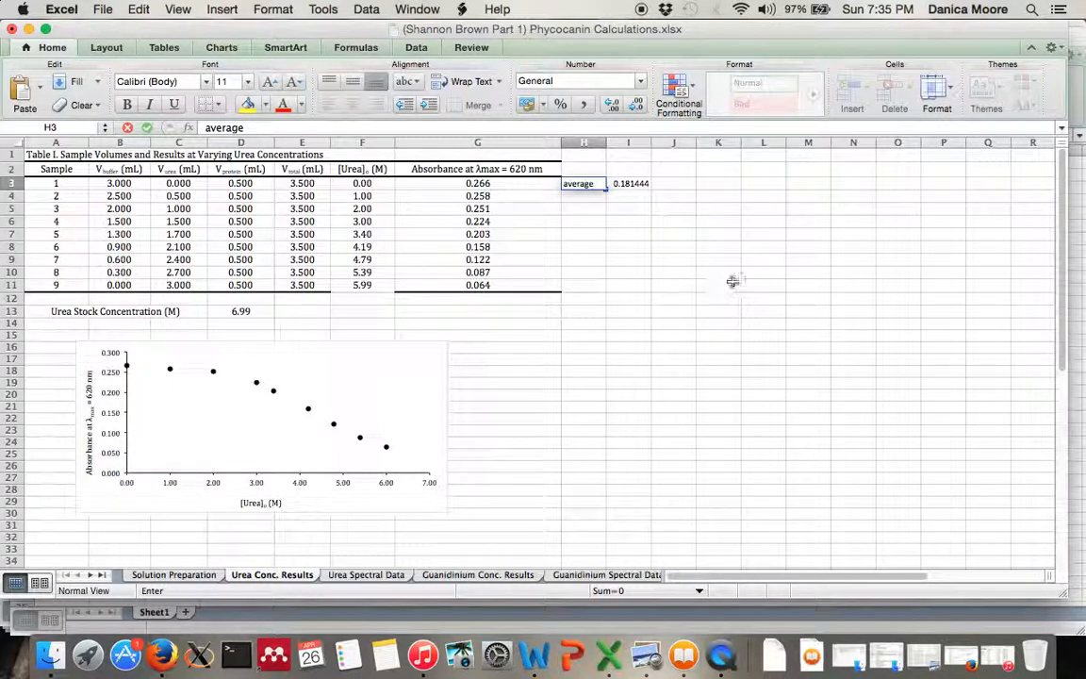
pyautogui.press('Return')
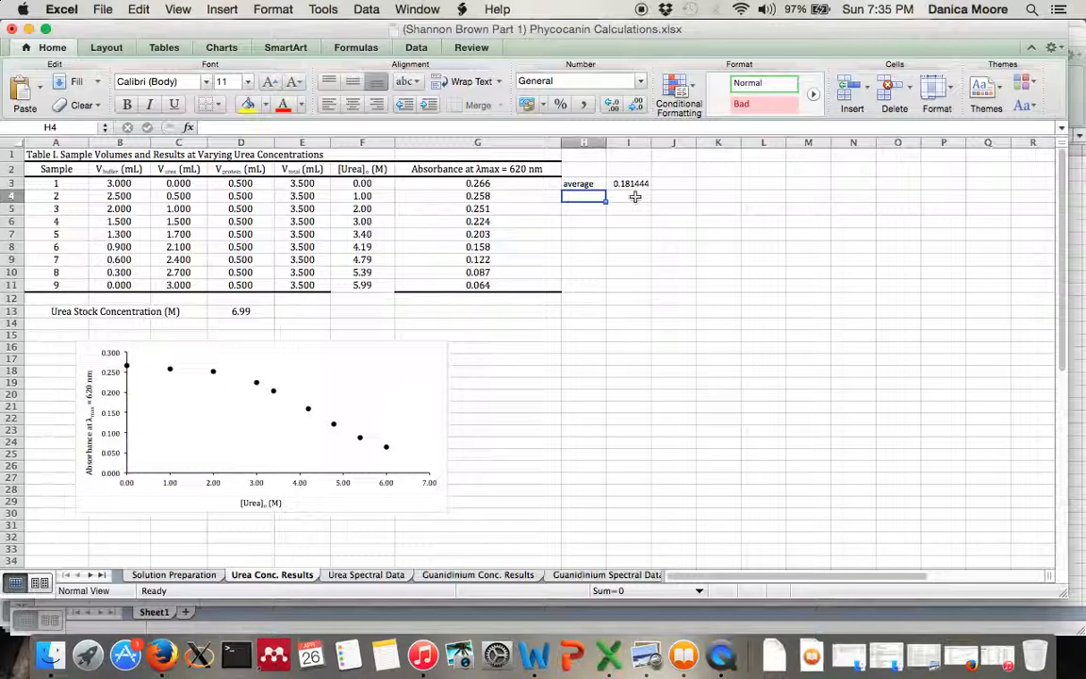
pyautogui.write('st')
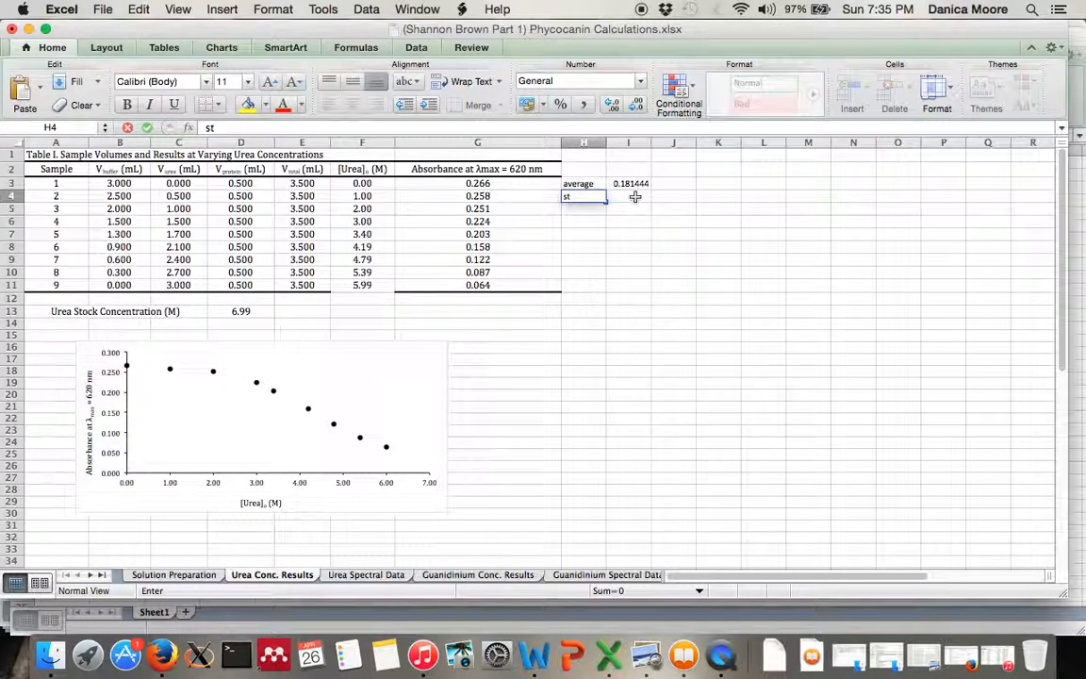
pyautogui.write('d deviation')
pyautogui.click(610, 154)
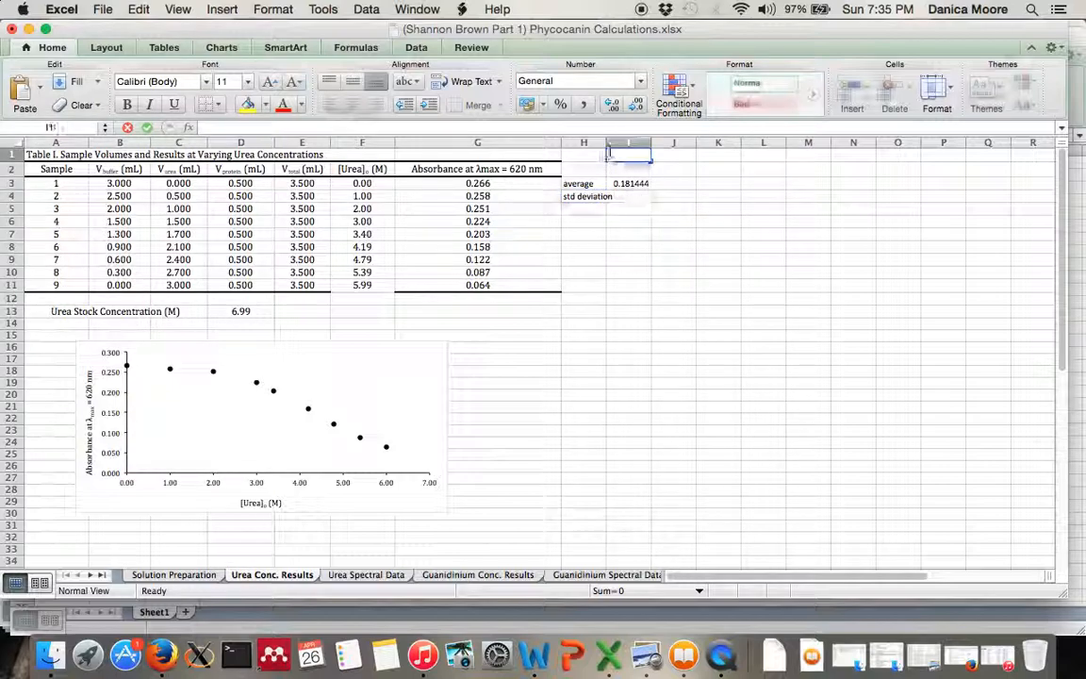
pyautogui.click(607, 142)
pyautogui.doubleClick(607, 143)
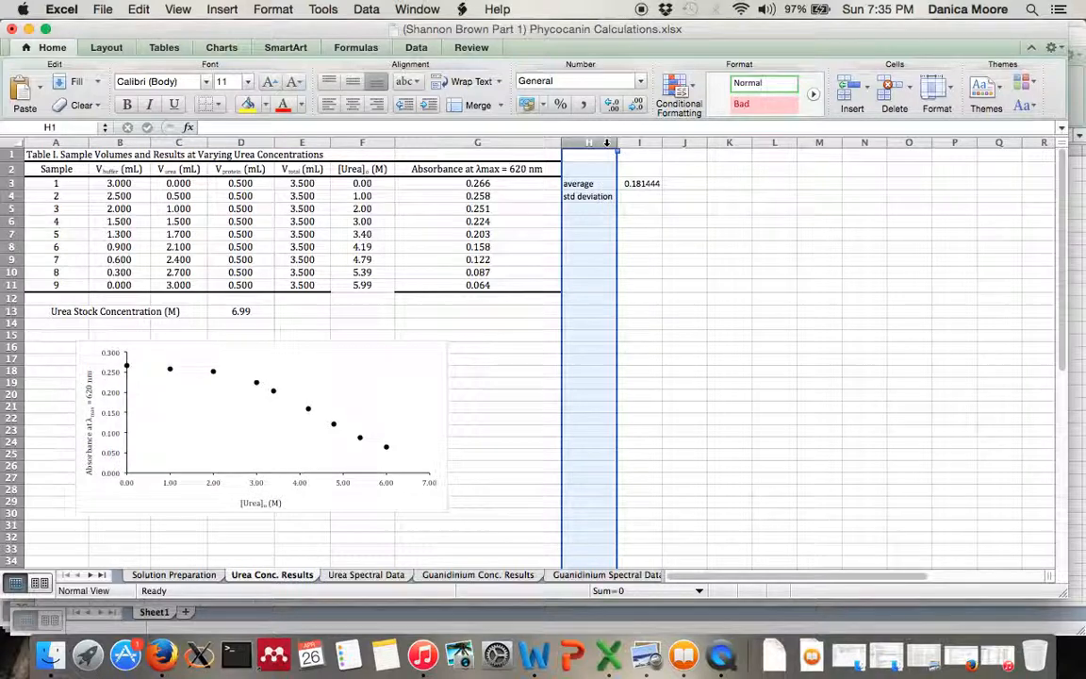
# Step: Calculate the standard deviation of the absorbance values in I4 with =STDEVA(G3:G11)
pyautogui.click(639, 196)
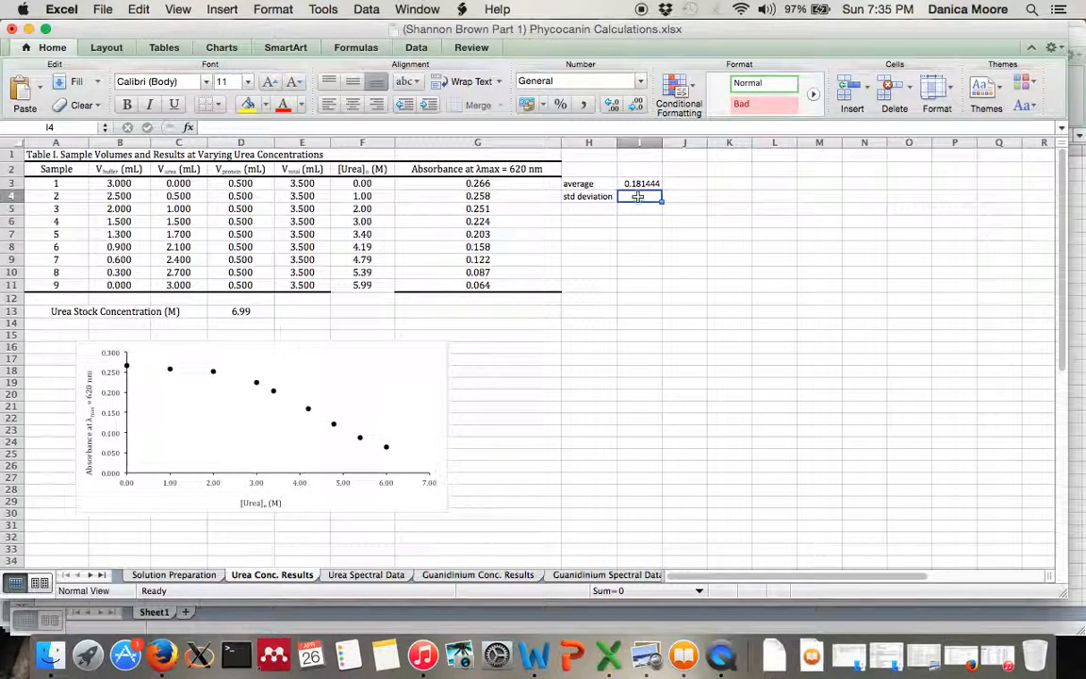
pyautogui.write('=')
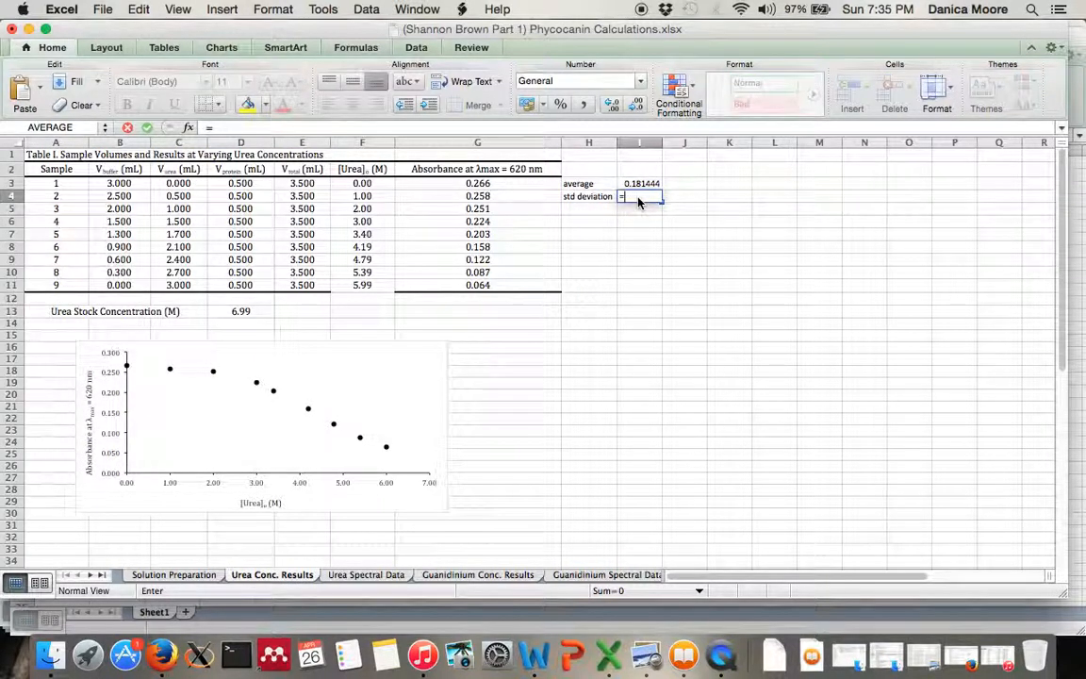
pyautogui.write('stDEVA')
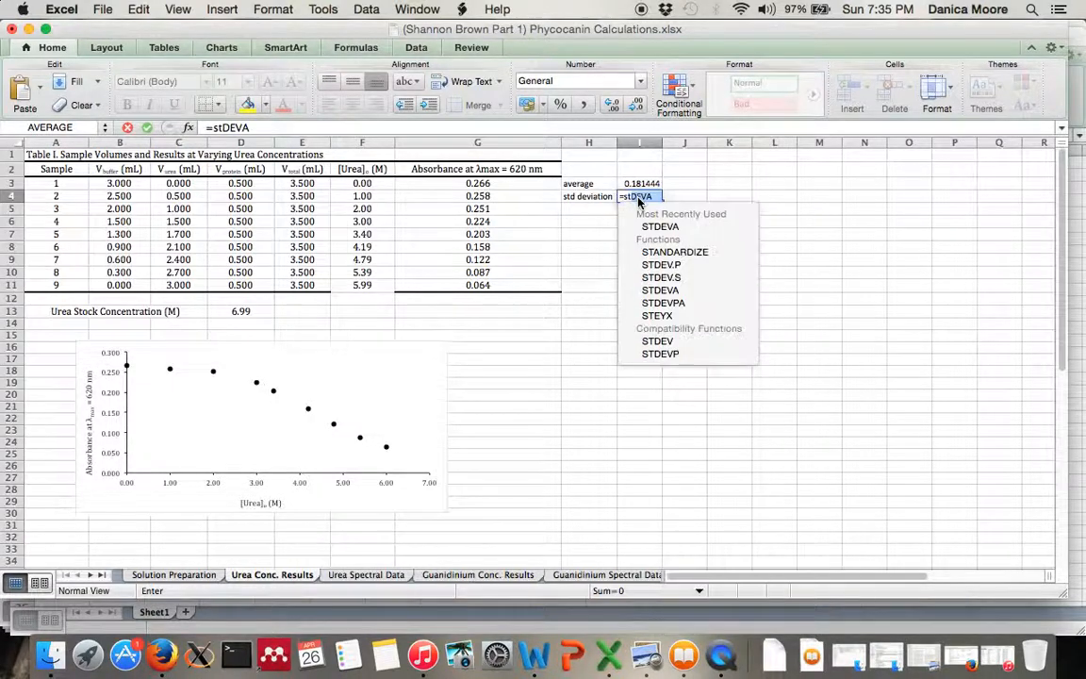
pyautogui.doubleClick(661, 227)
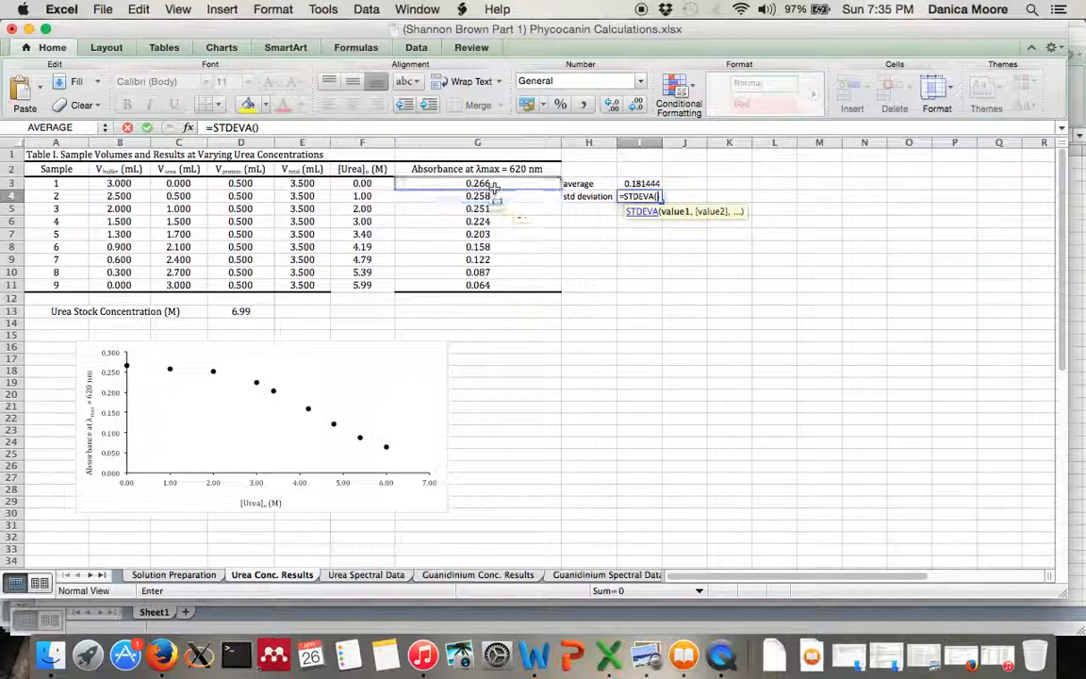
pyautogui.moveTo(494, 186); pyautogui.dragTo(497, 279)
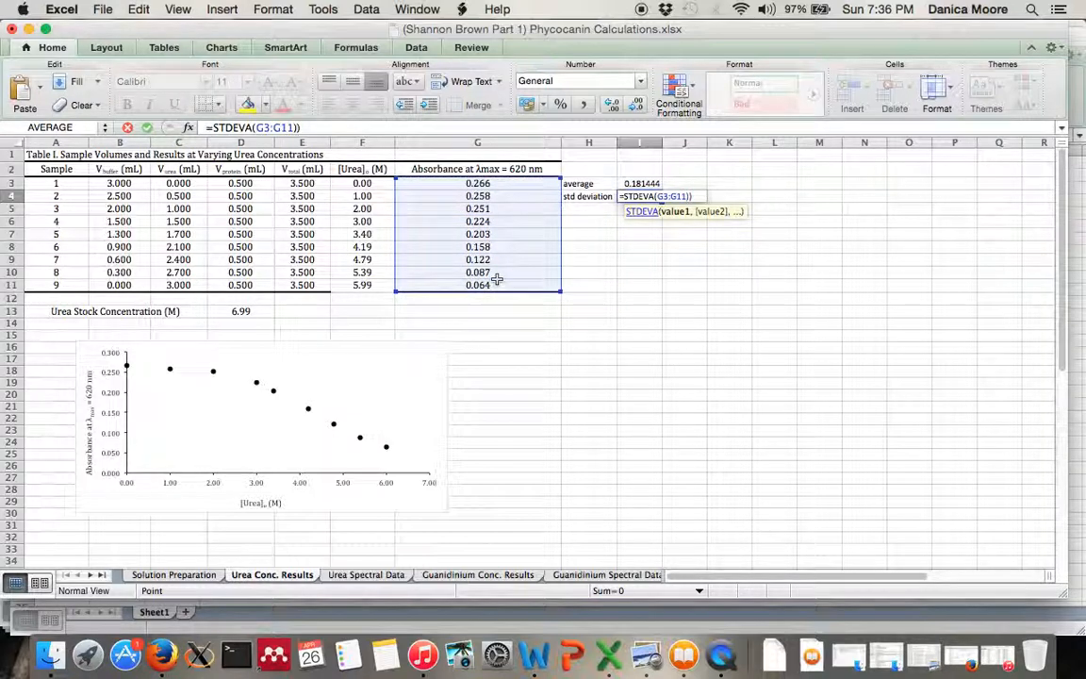
pyautogui.write('))')
pyautogui.press('BackSpace')
pyautogui.press('Return')
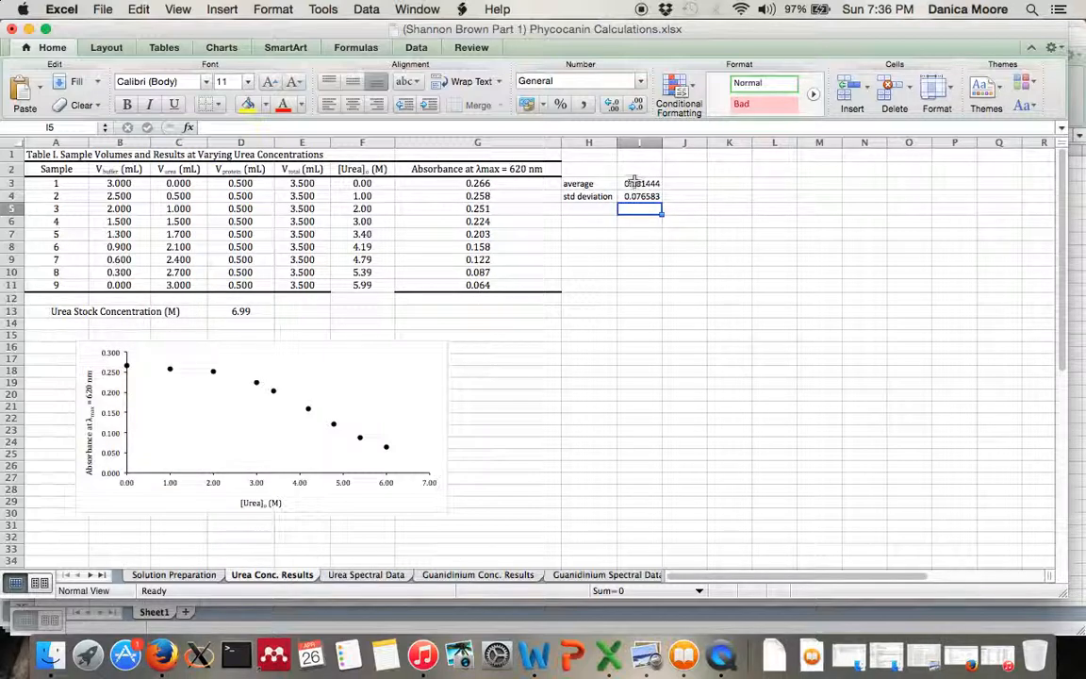
# Step: Divide the standard deviation by the average in H5 with the formula =I4/I3
pyautogui.click(590, 209)
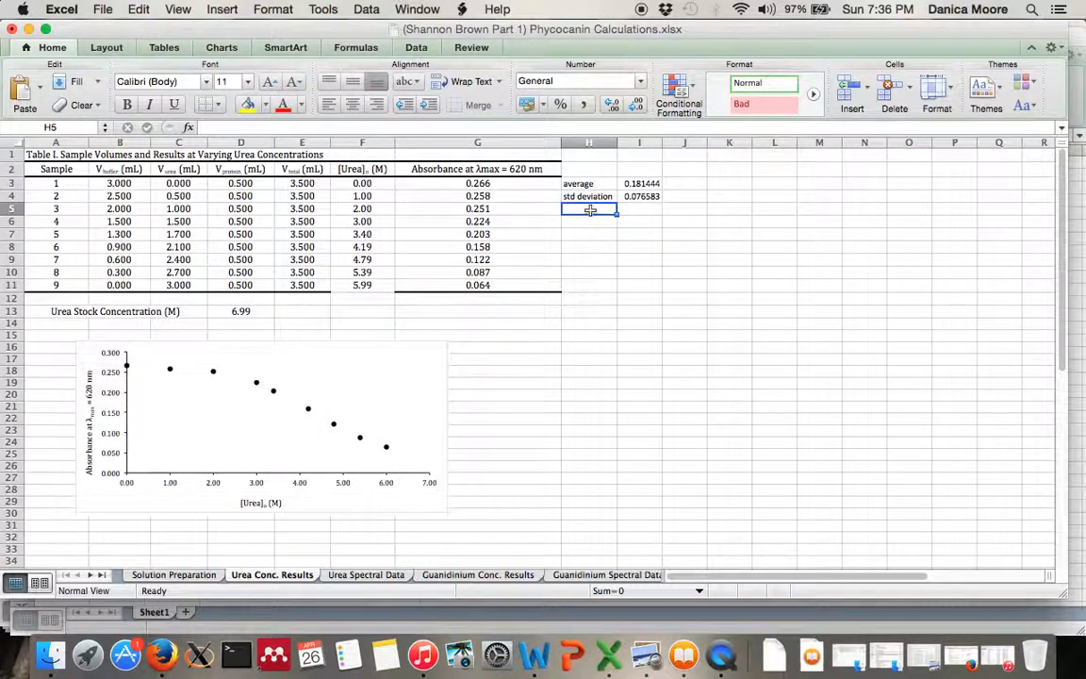
pyautogui.write('=')
pyautogui.click(642, 197)
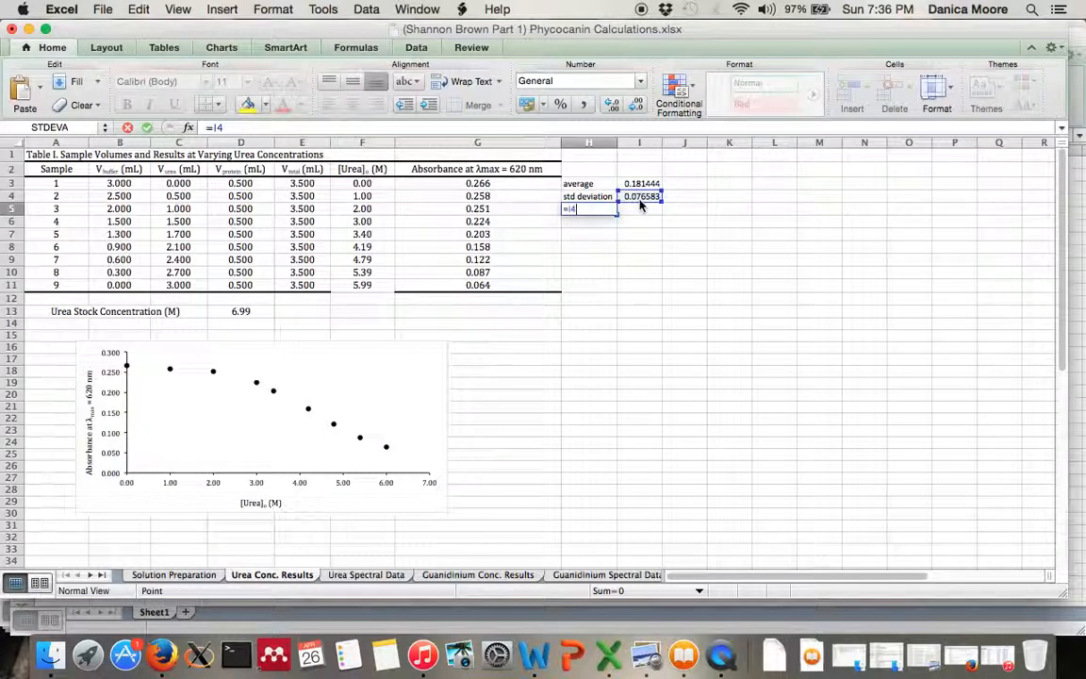
pyautogui.write('/')
pyautogui.click(634, 183)
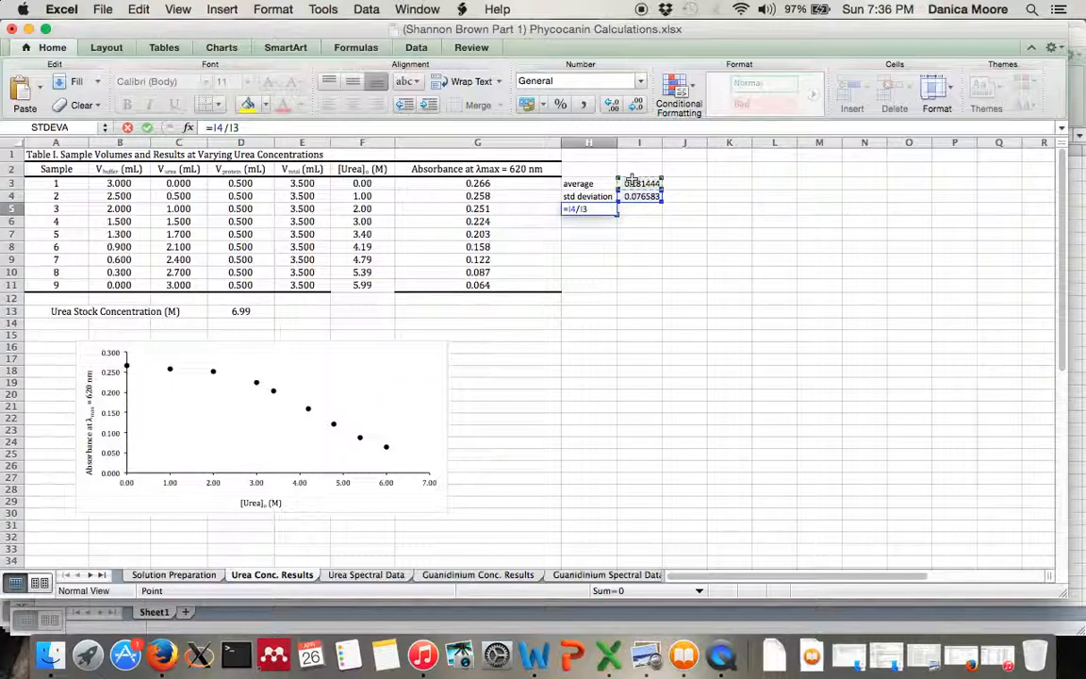
pyautogui.press('Return')
pyautogui.click(596, 210)
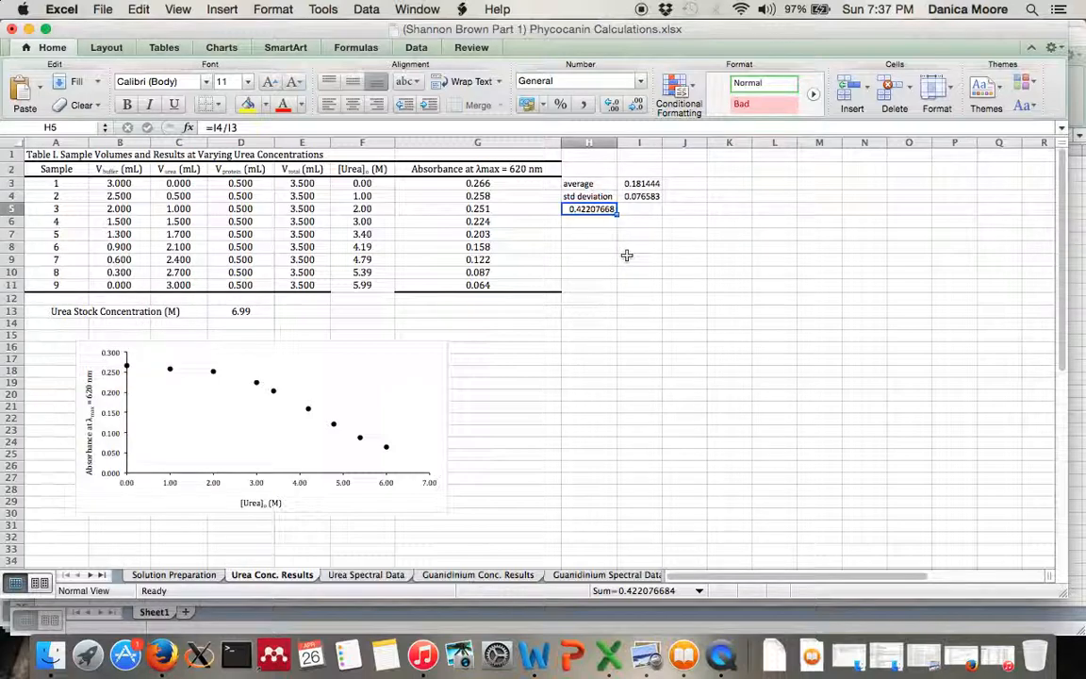
# Step: Label the ratio beside H5 by entering "% diff" in I5 and "% deviation" in J5
pyautogui.click(628, 209)
pyautogui.write('%')
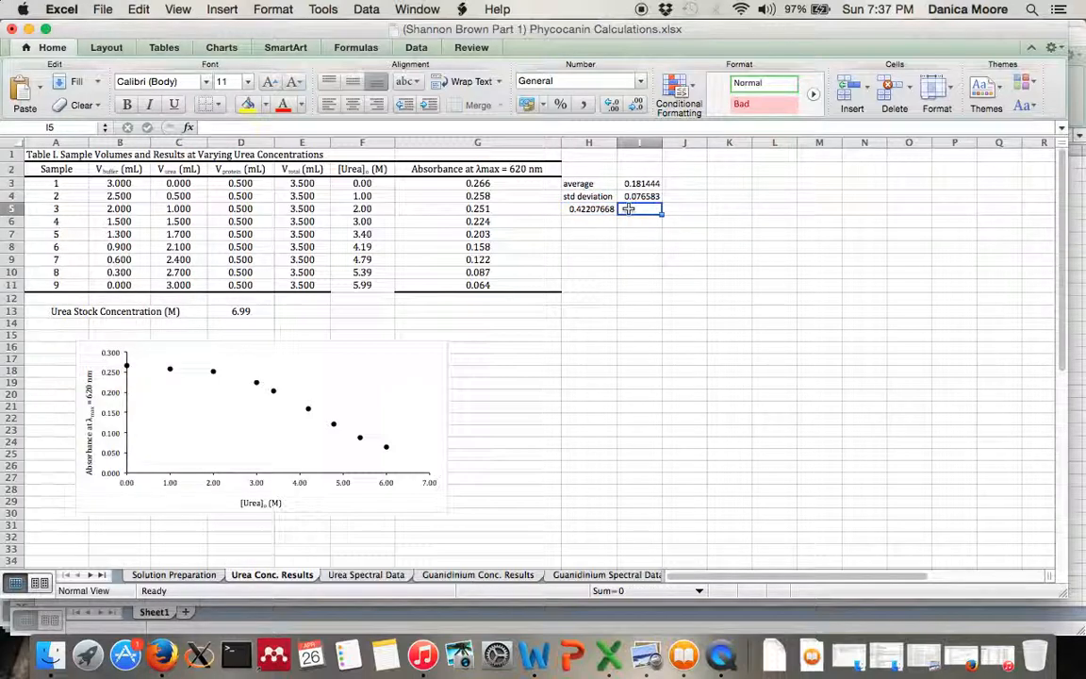
pyautogui.write(' diff')
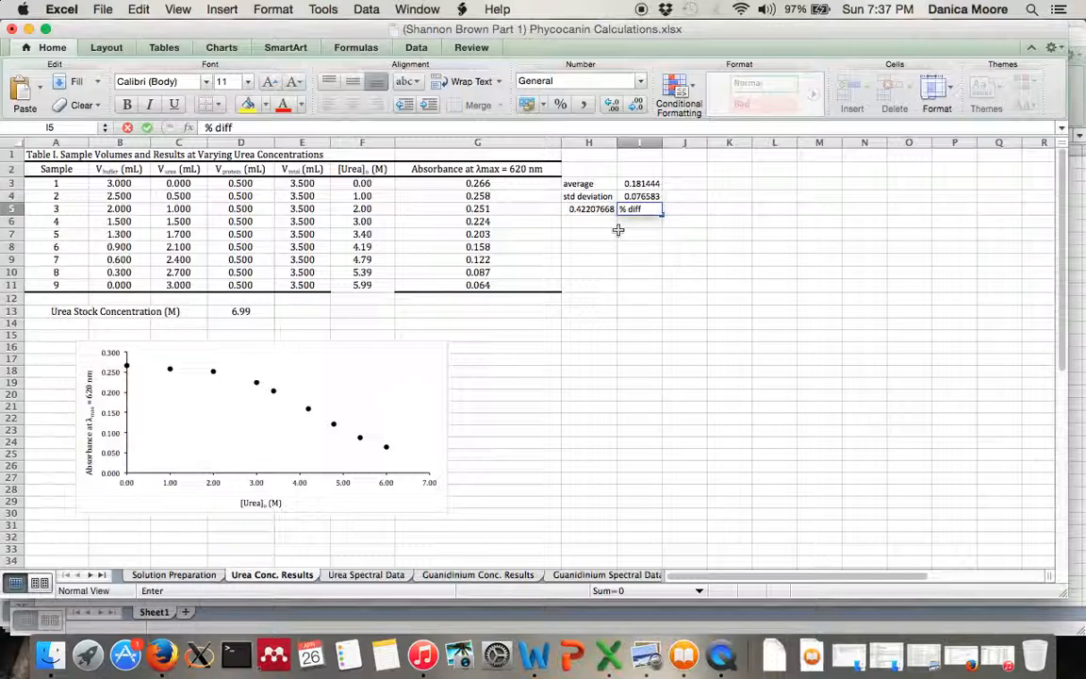
pyautogui.click(688, 209)
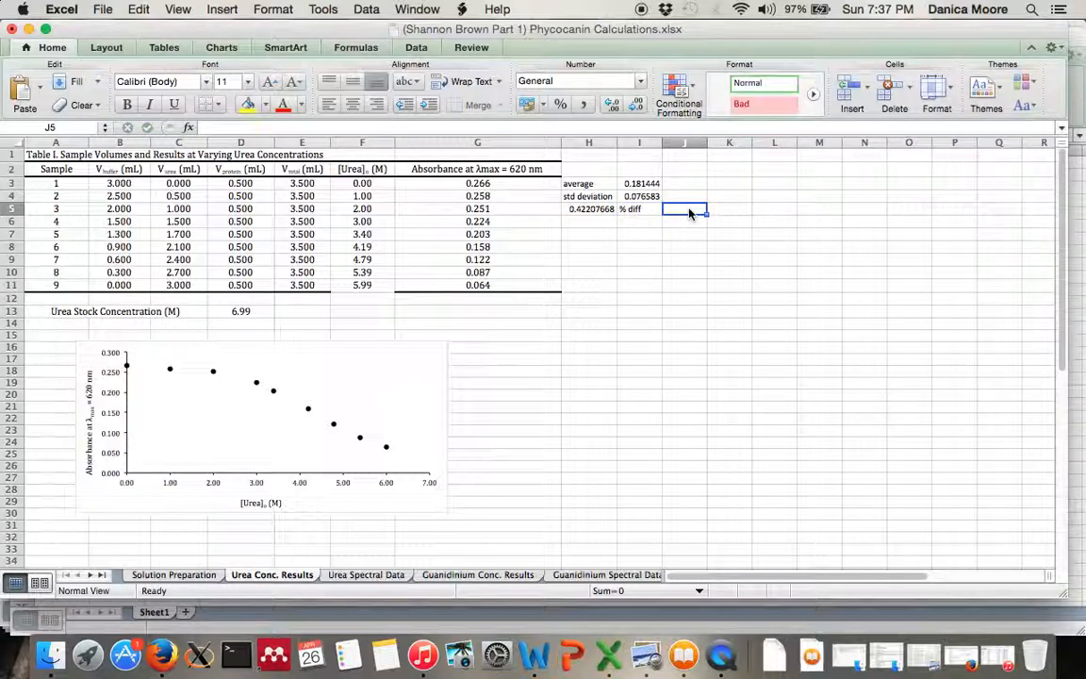
pyautogui.write('% d')
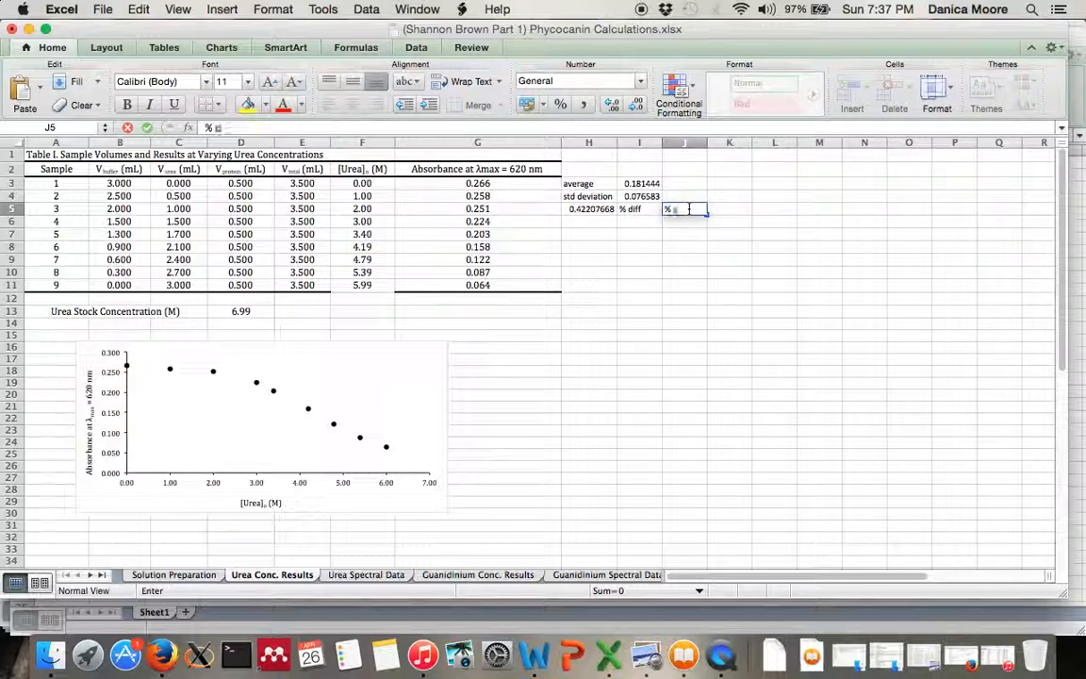
pyautogui.write('eviation')
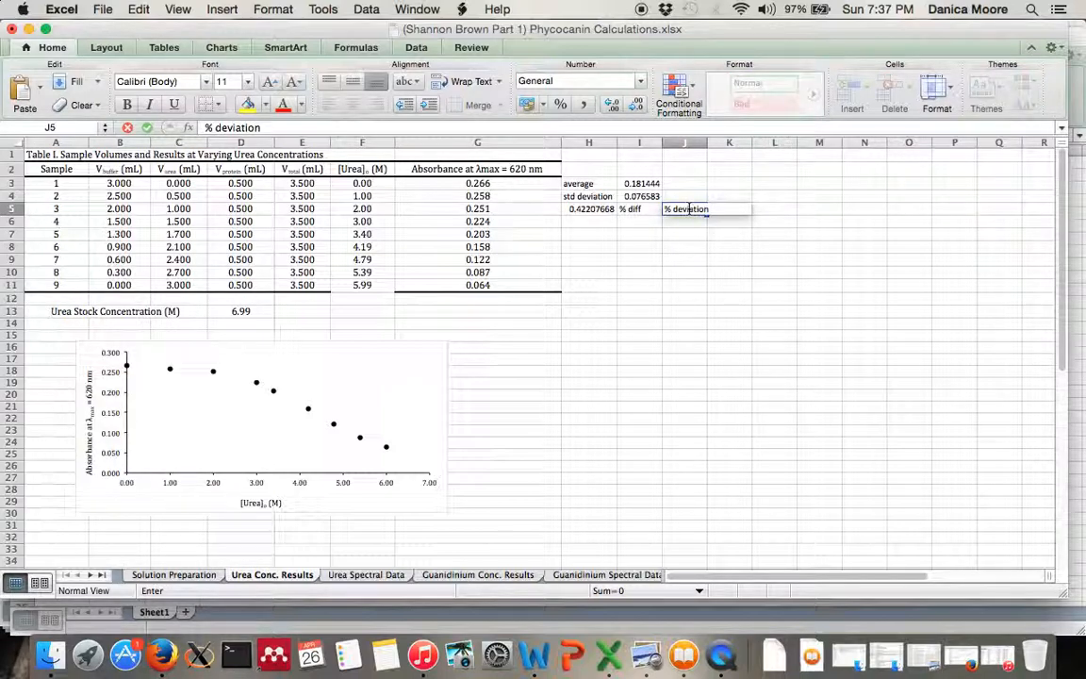
pyautogui.click(675, 236)
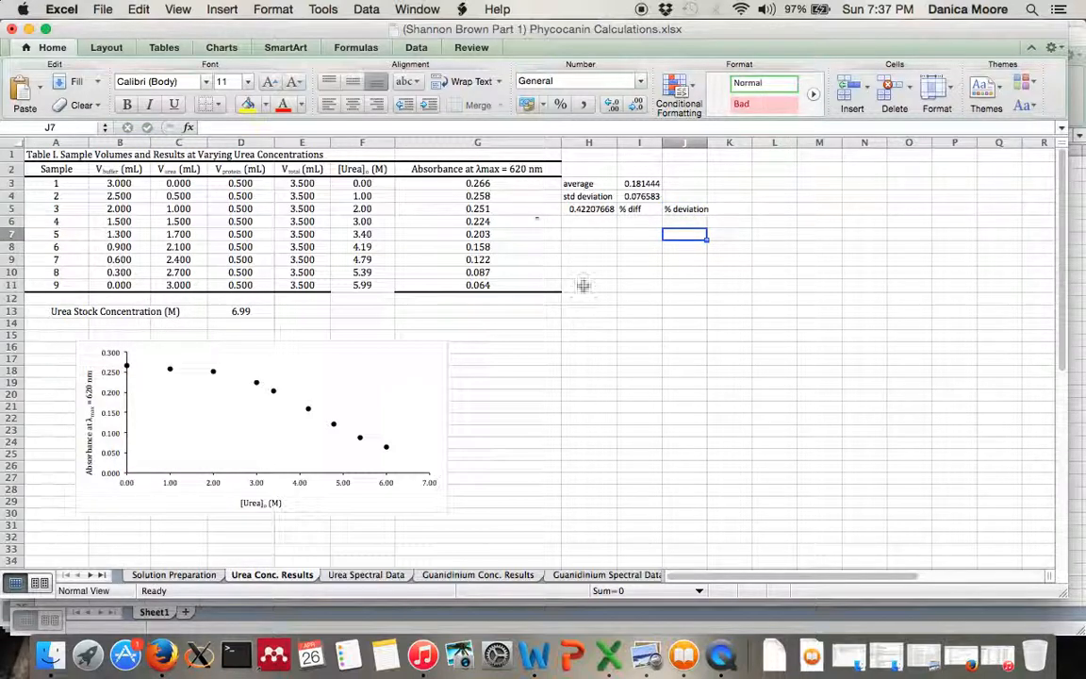
# Step: Format the ratio in H5 as a percentage with 2 decimal places
pyautogui.click(588, 209)
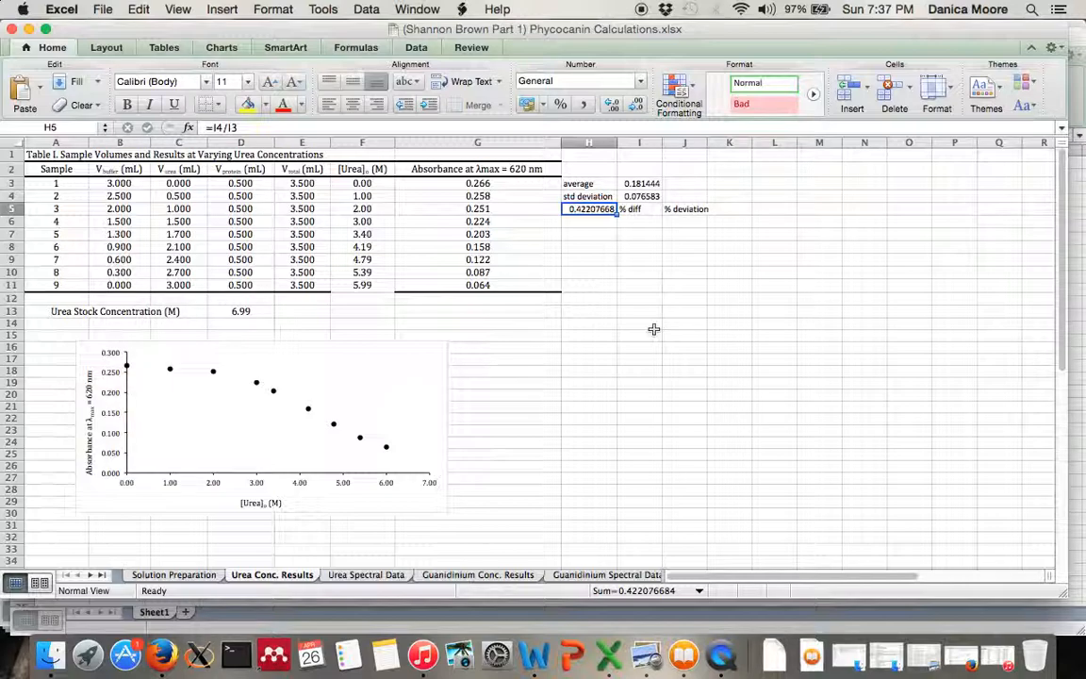
pyautogui.press('super+1')
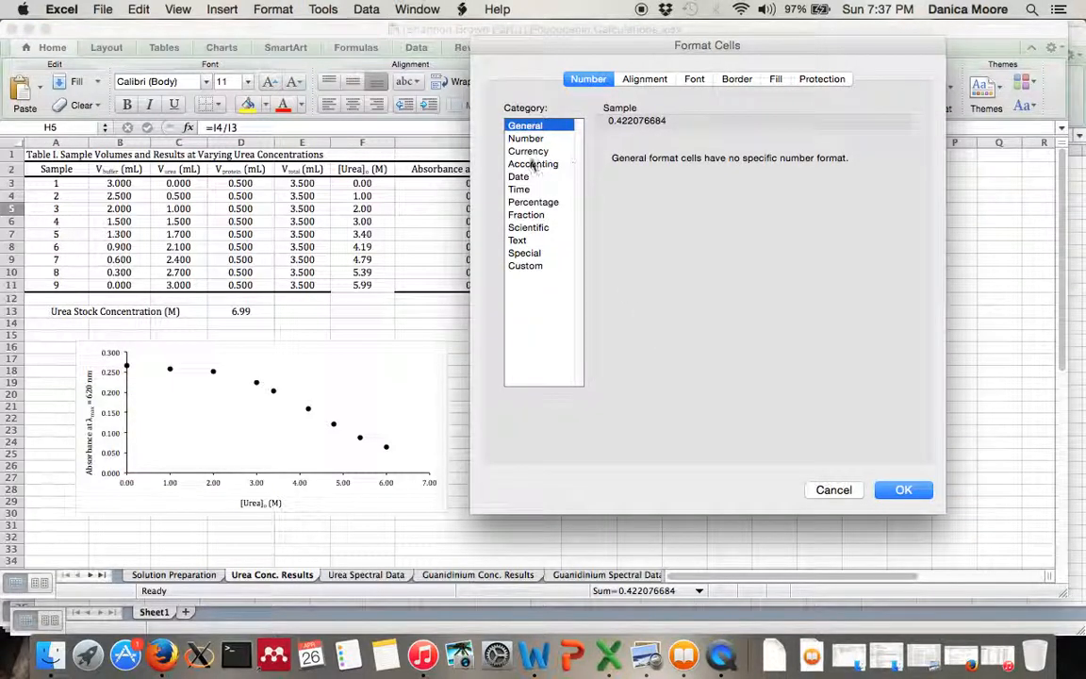
pyautogui.click(533, 202)
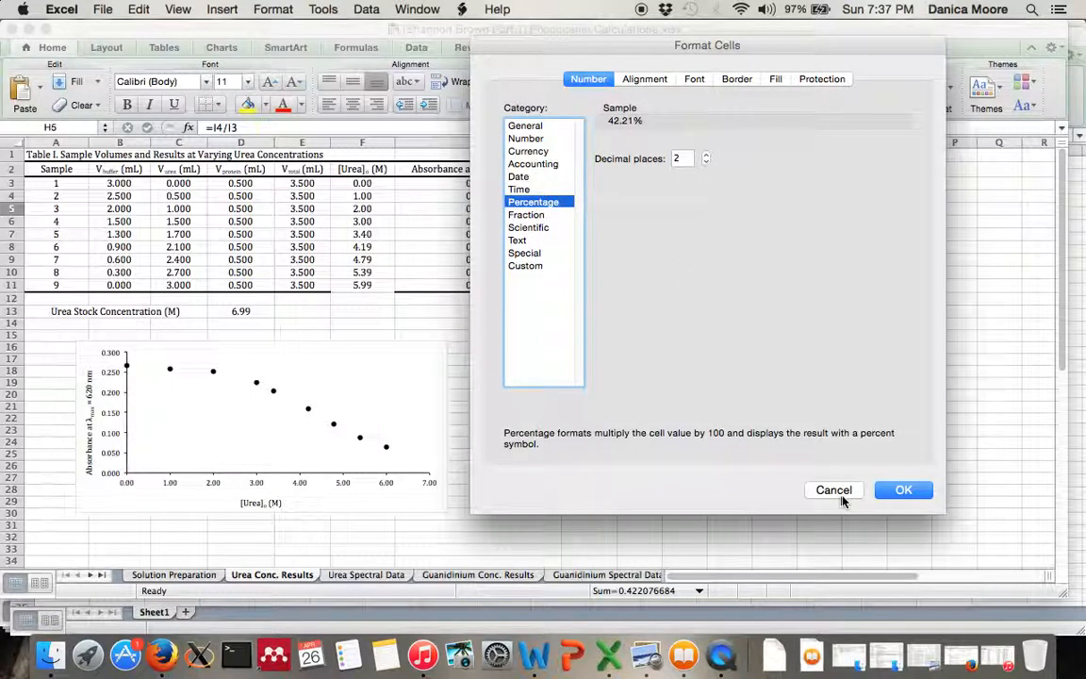
pyautogui.click(900, 490)
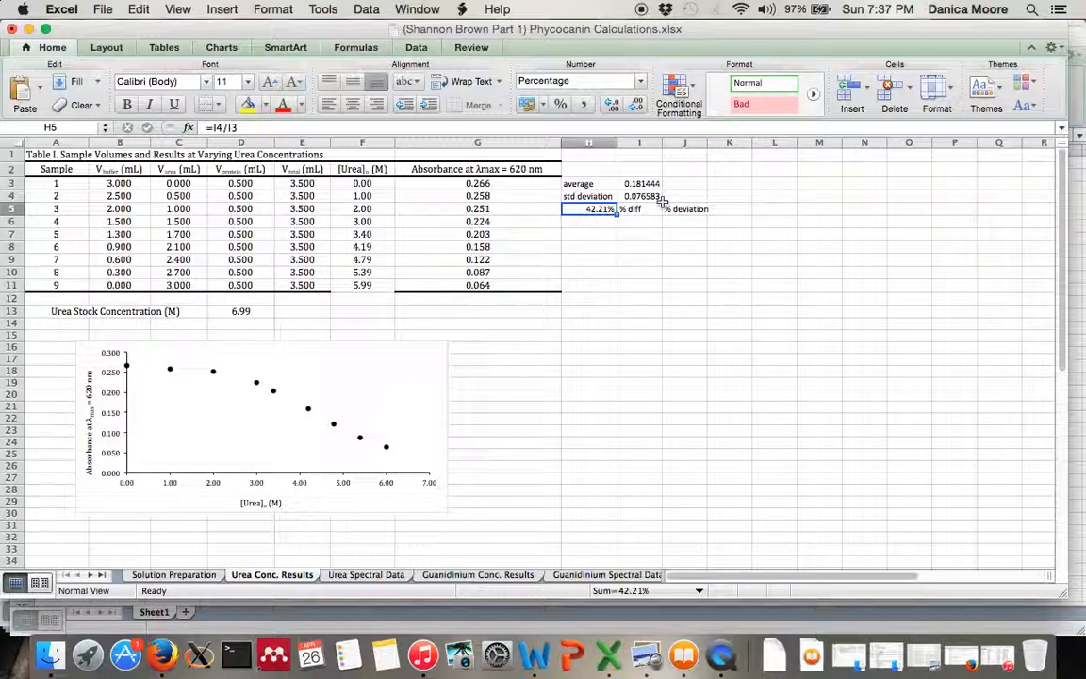
# Step: Enter 1/2 in cell H9 without an equals sign
pyautogui.click(593, 258)
pyautogui.write('1/2')
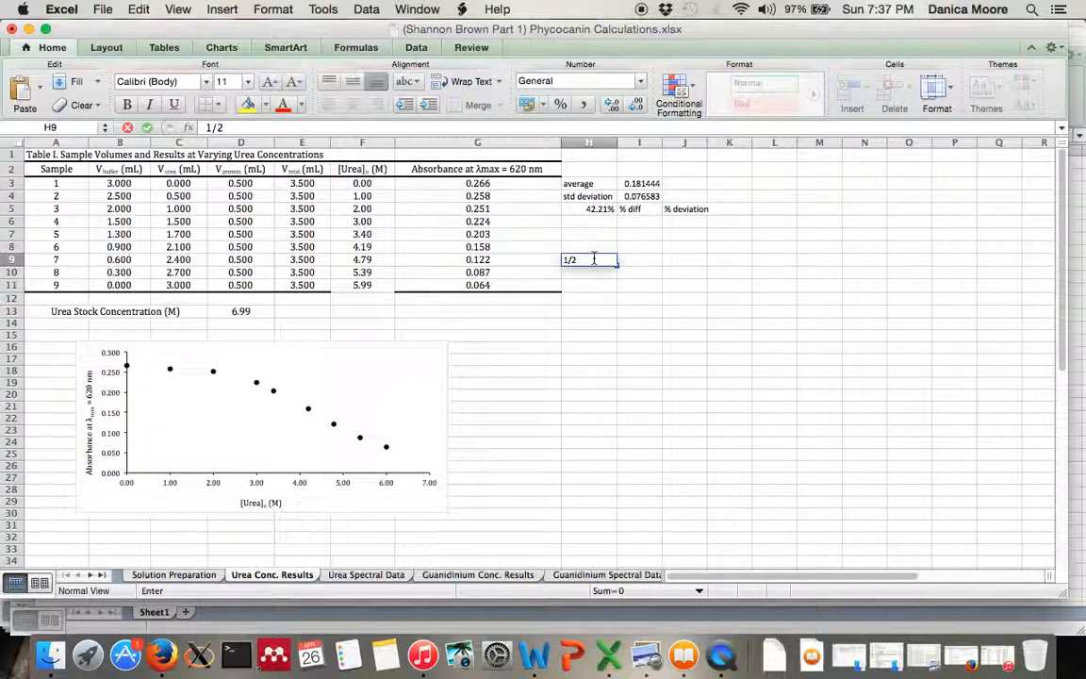
pyautogui.press('Return')
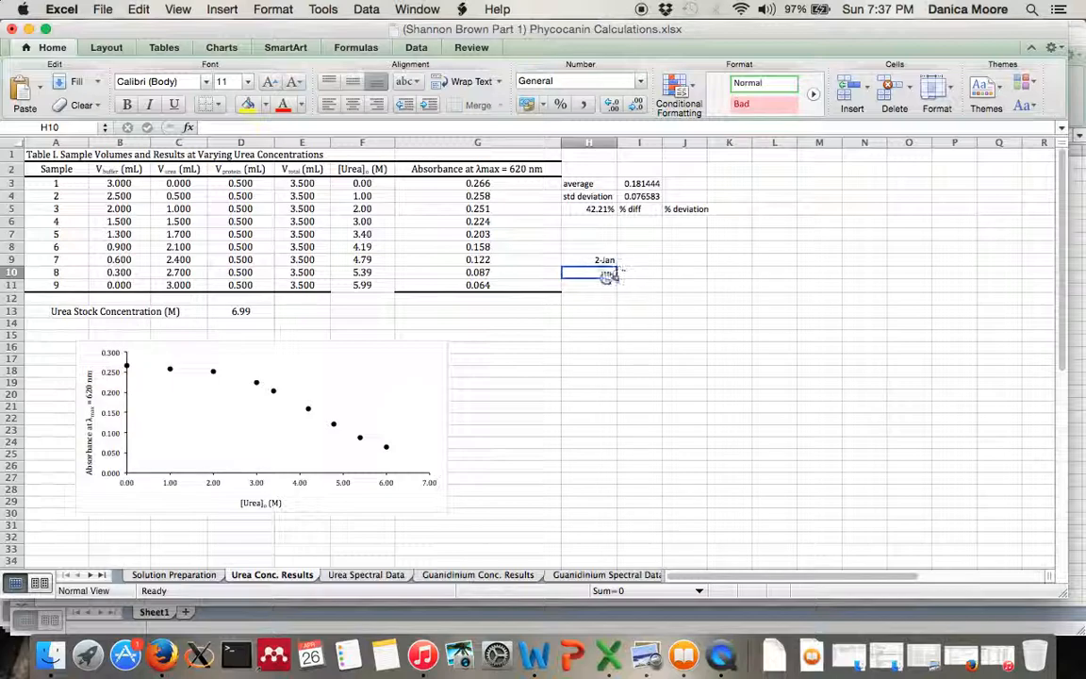
# Step: Replace the entry in H9 with the formula =1/2
pyautogui.click(609, 261)
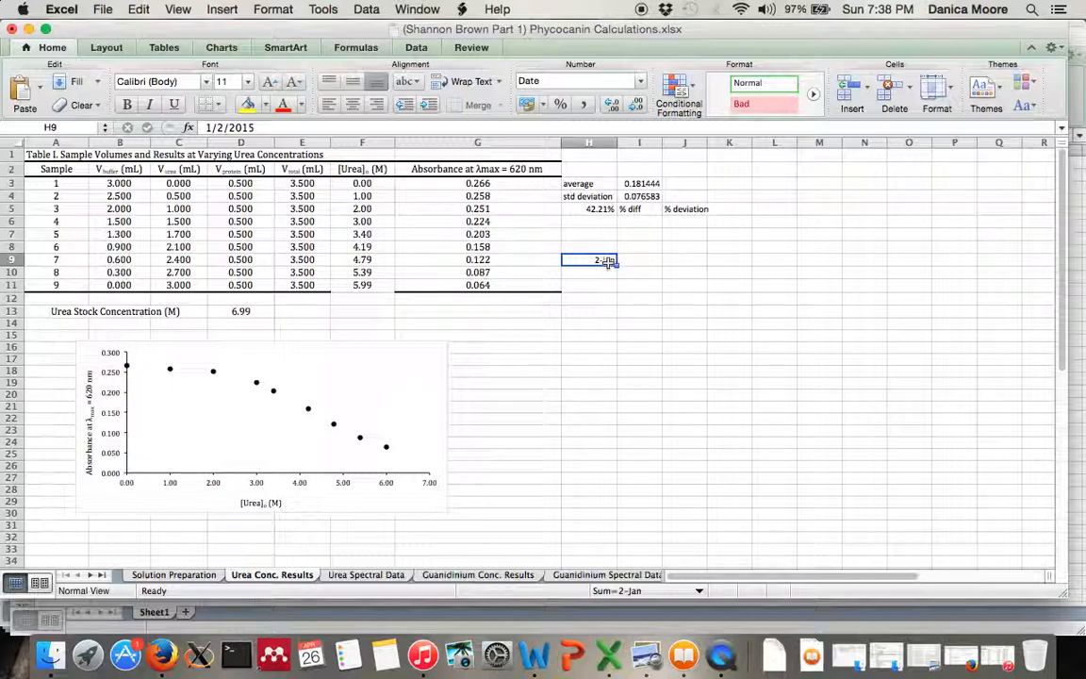
pyautogui.press('BackSpace')
pyautogui.write('=1/2')
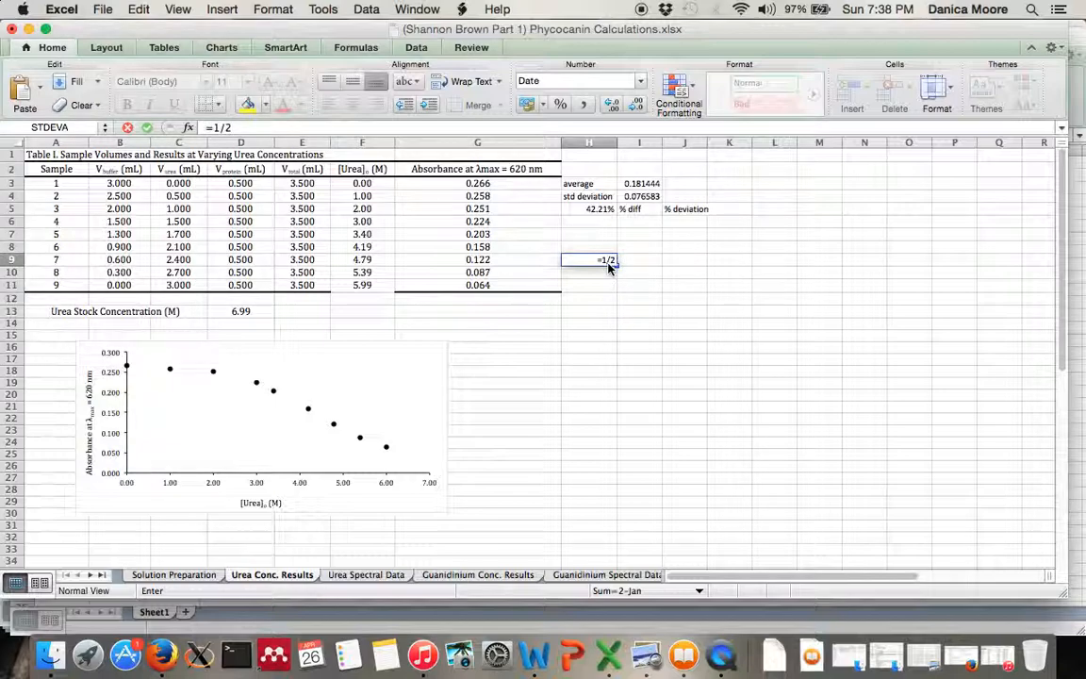
pyautogui.press('Return')
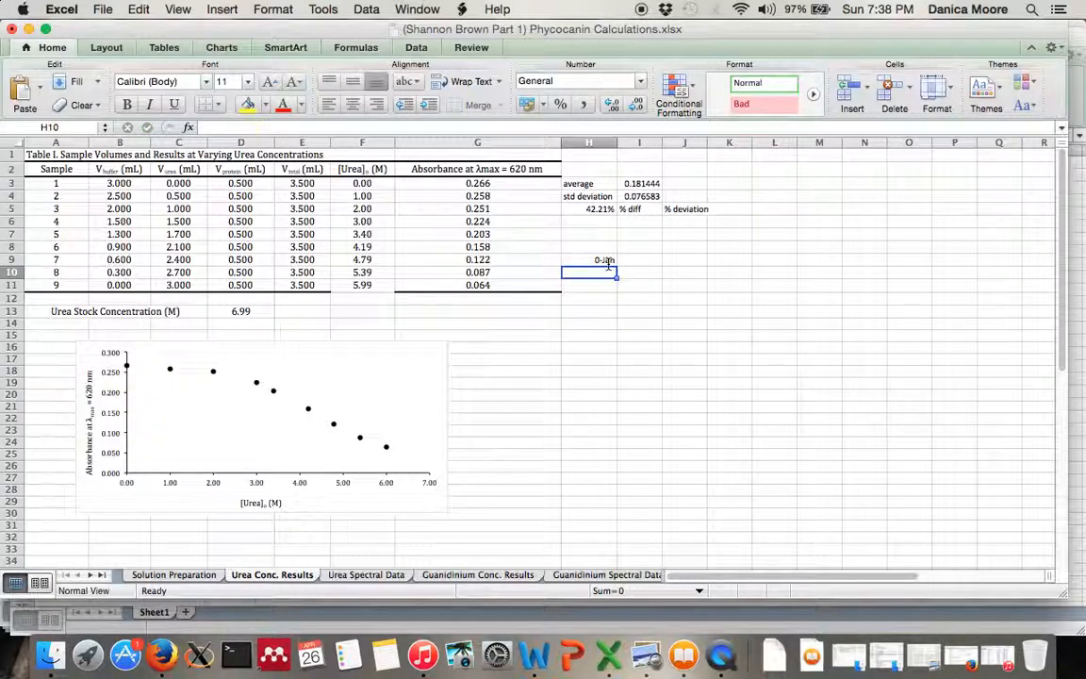
# Step: Try to extend the formula in H9 by adding a reference to cell H11
pyautogui.click(595, 258)
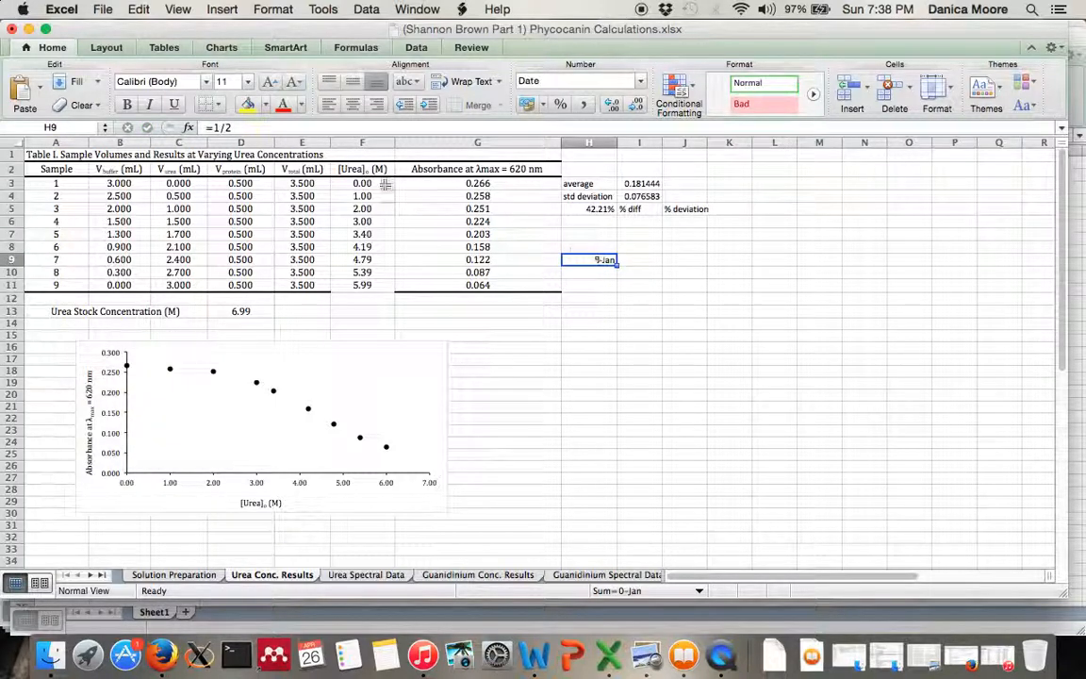
pyautogui.click(230, 128)
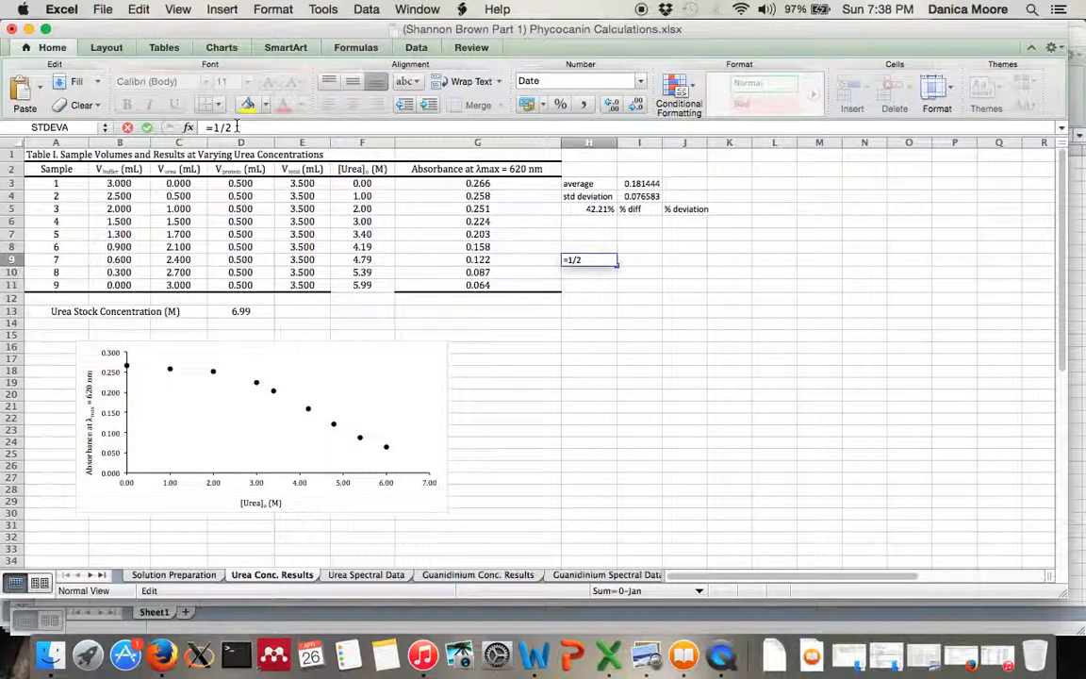
pyautogui.write('+')
pyautogui.click(593, 284)
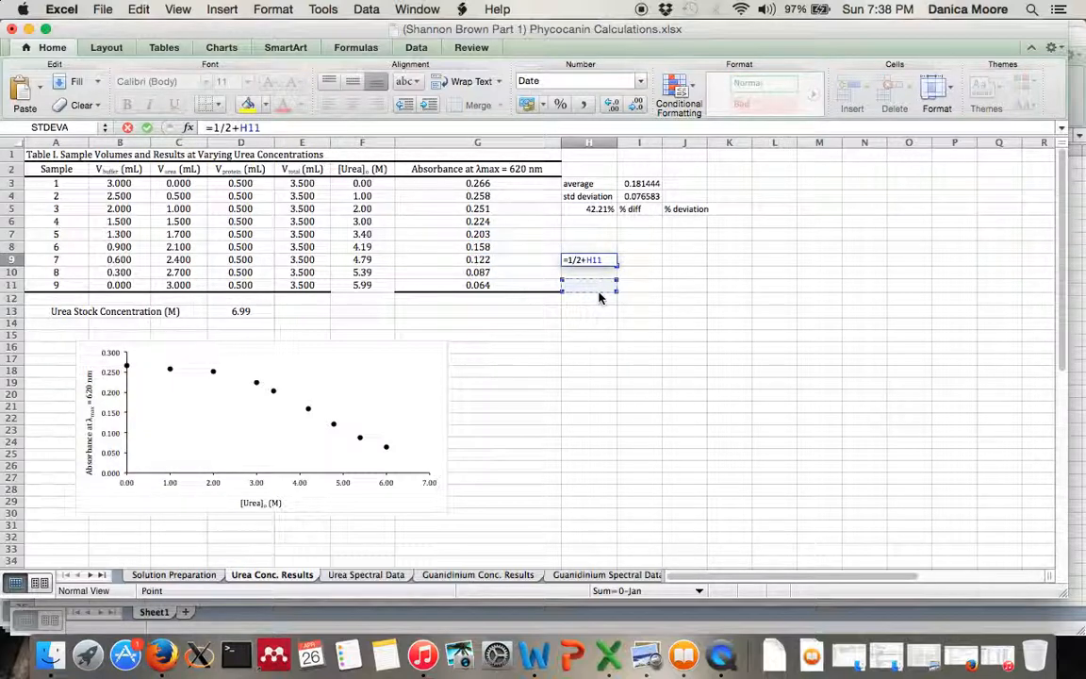
pyautogui.press('BackSpace')
pyautogui.press('Return')
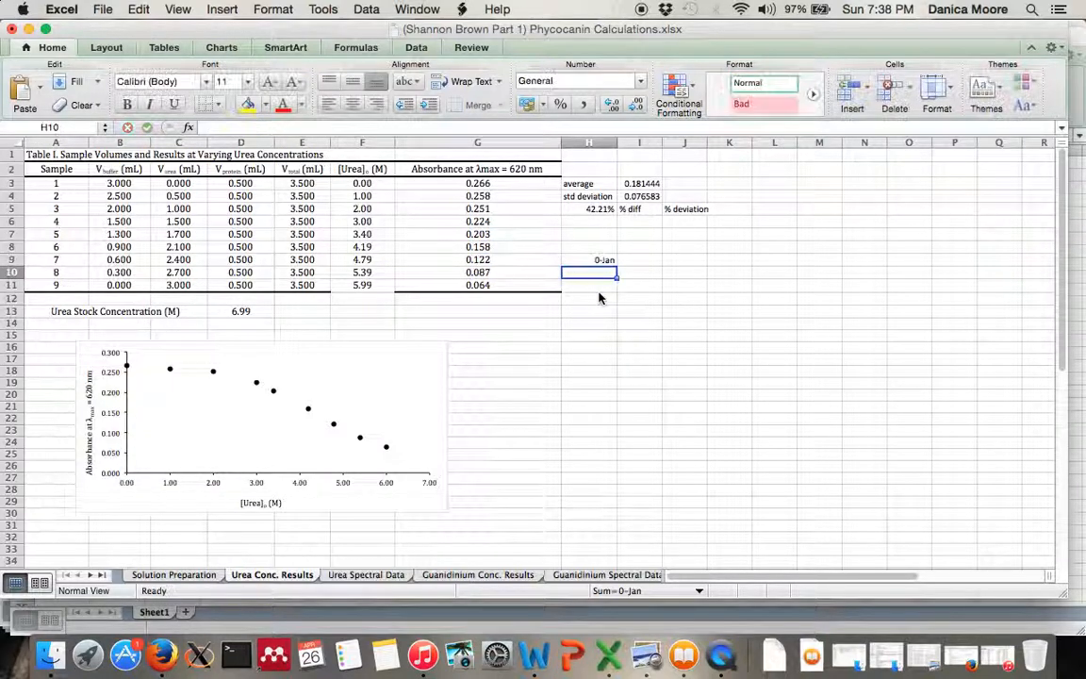
# Step: Clear the formula from cell H9
pyautogui.click(601, 259)
pyautogui.moveTo(254, 127); pyautogui.dragTo(178, 117)
pyautogui.press('BackSpace')
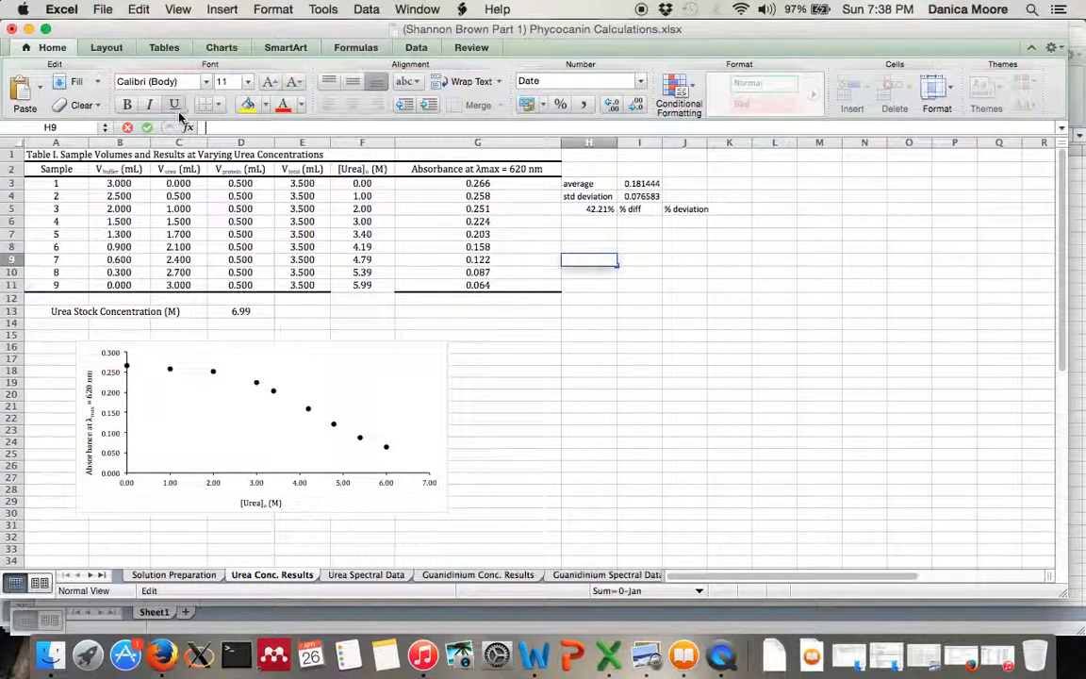
# Step: Enter the formula =1/2 in cell H11
pyautogui.click(589, 284)
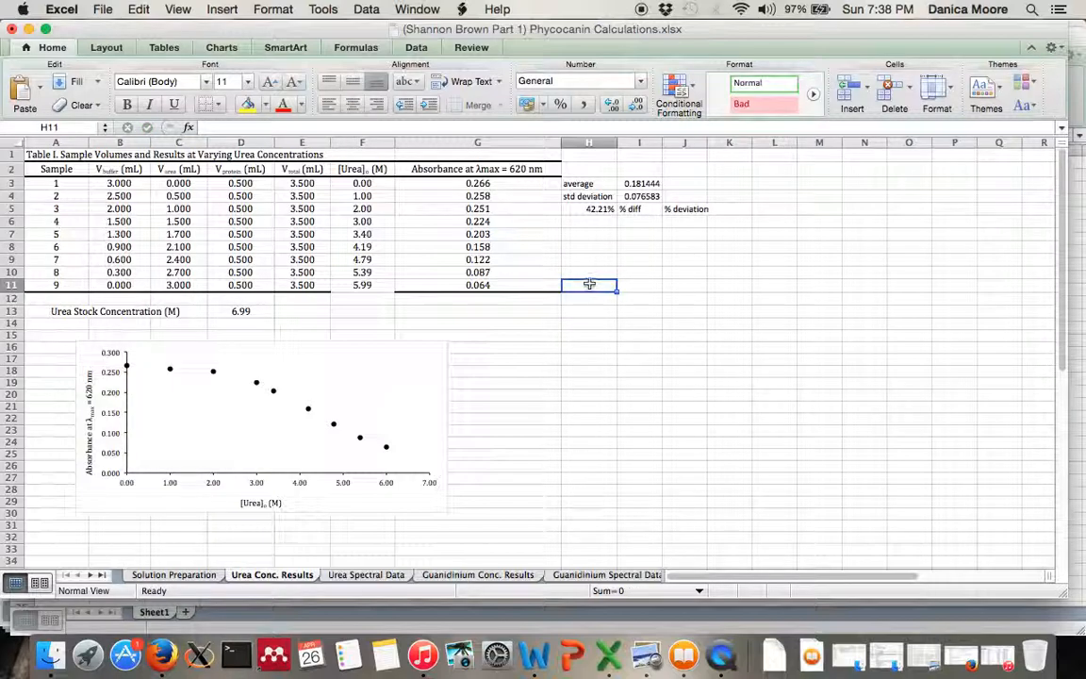
pyautogui.write('=')
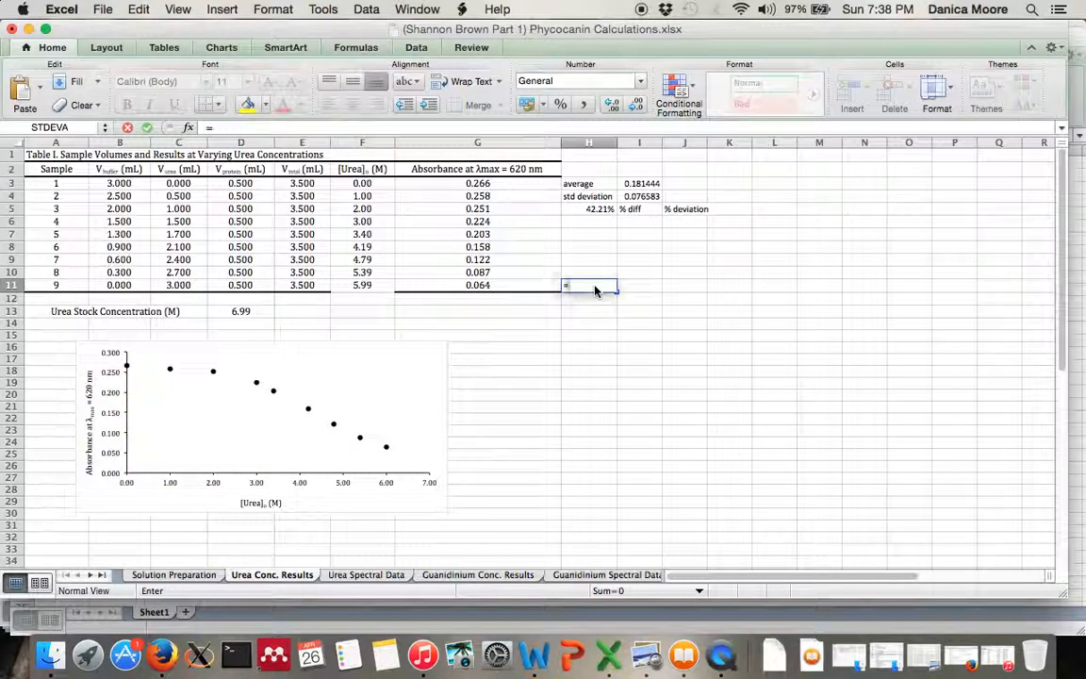
pyautogui.click(642, 240)
pyautogui.write('1/(')
pyautogui.press('Return')
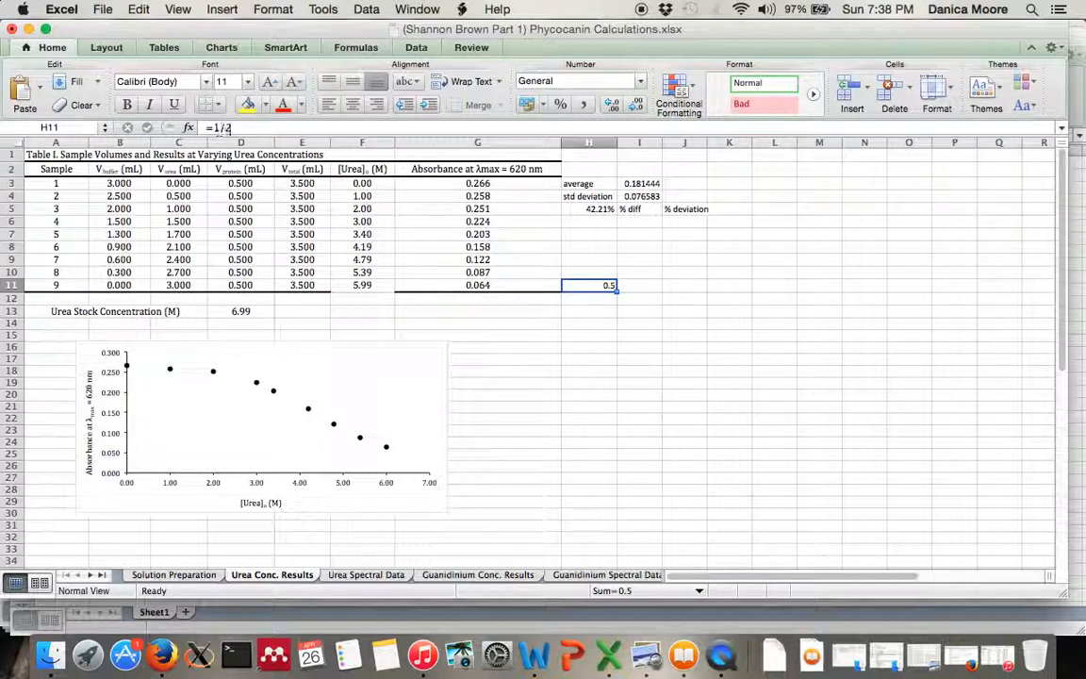
# Step: Enter 1/2 without an equals sign in H10, above the =1/2 formula
pyautogui.click(594, 270)
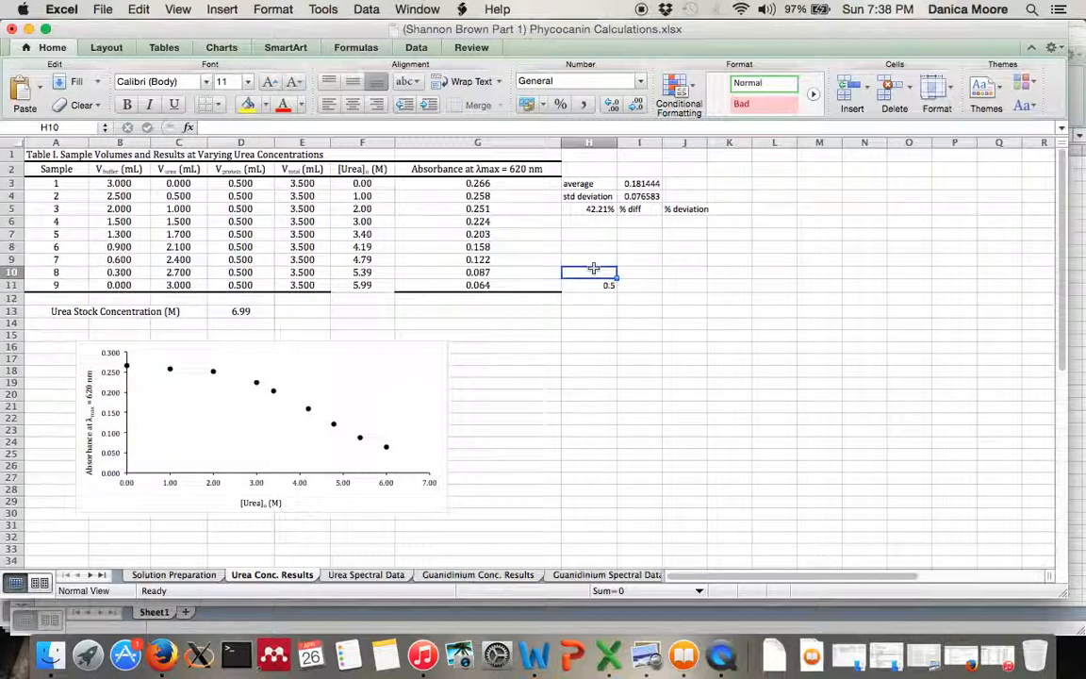
pyautogui.write('1/2')
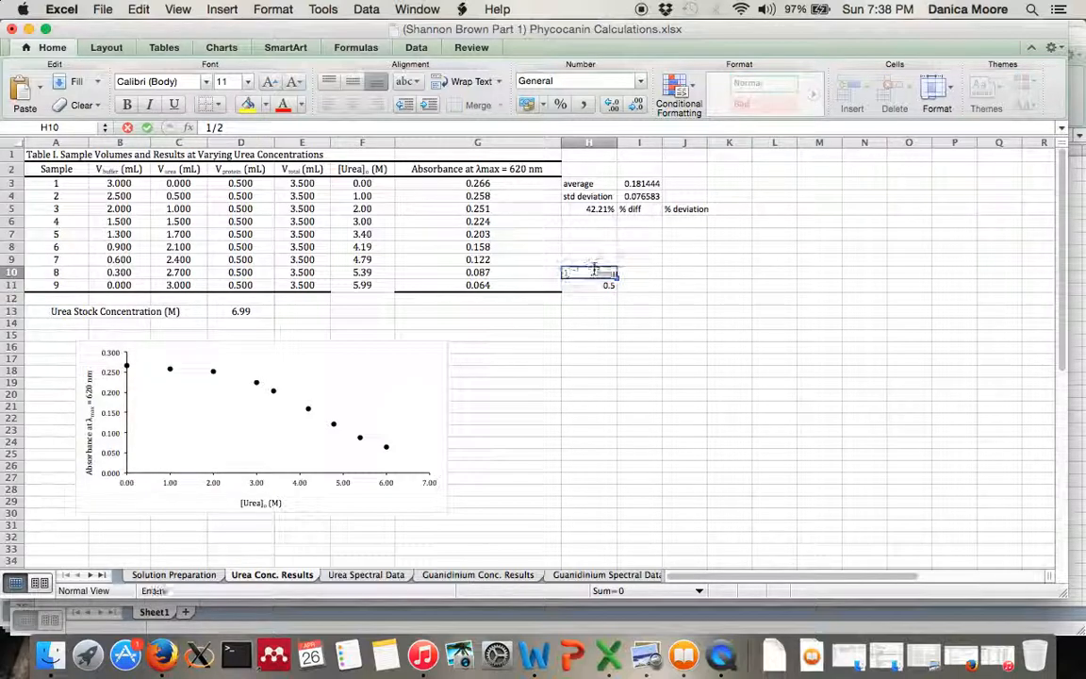
pyautogui.press('Return')
# Step: Format cell H10 as Number with 2 decimal places
pyautogui.click(596, 272)
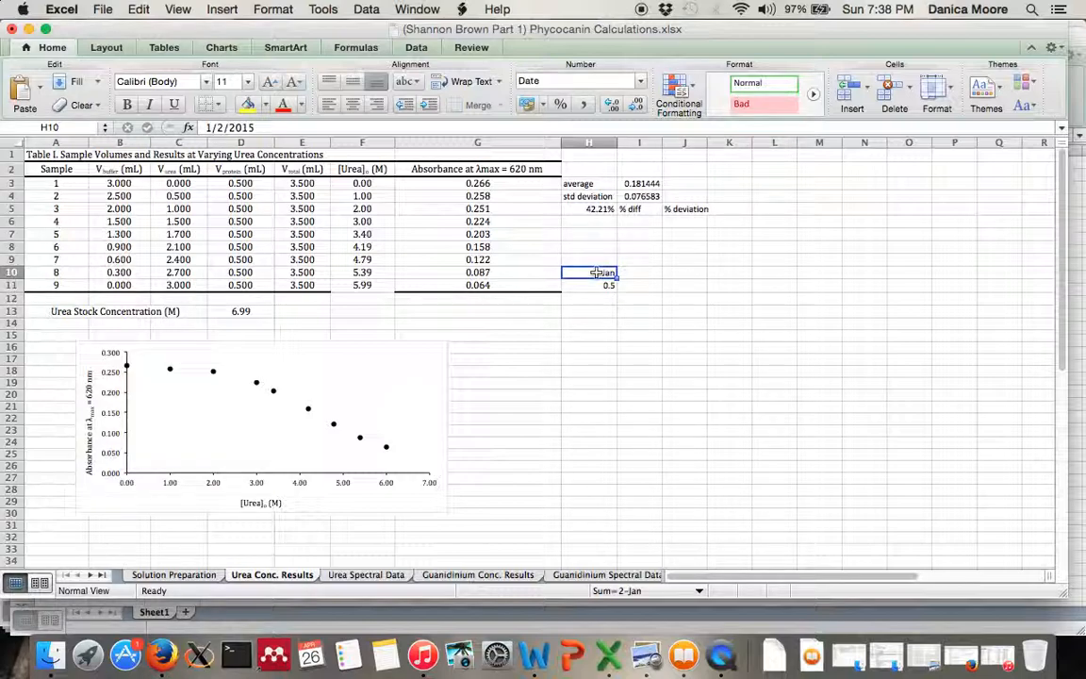
pyautogui.press('super+1')
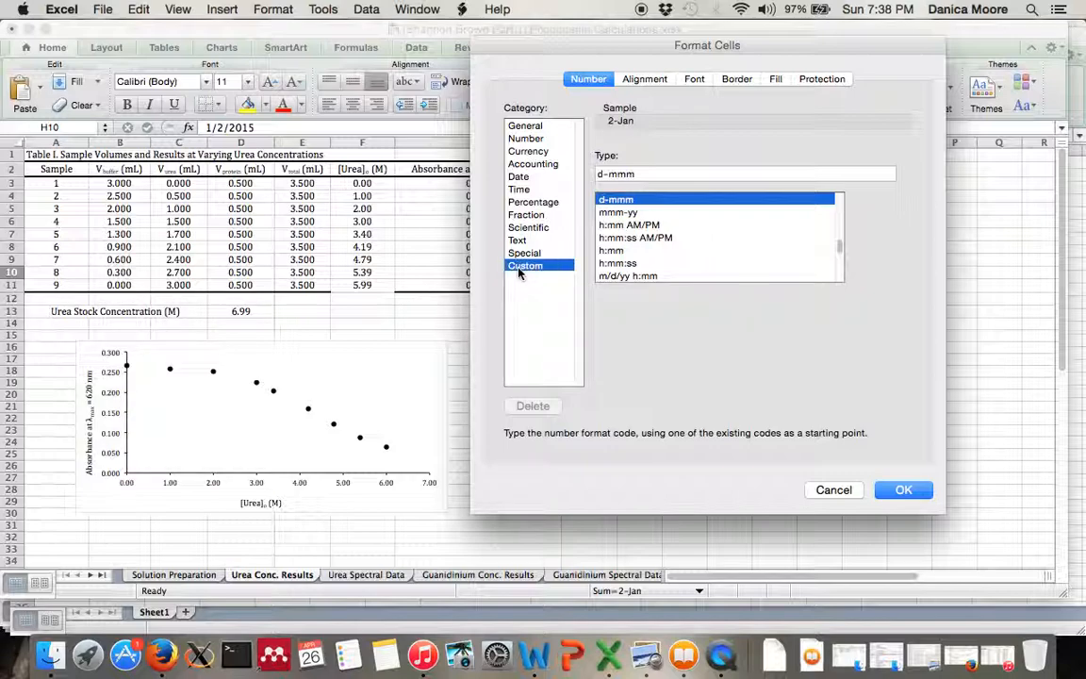
pyautogui.click(527, 139)
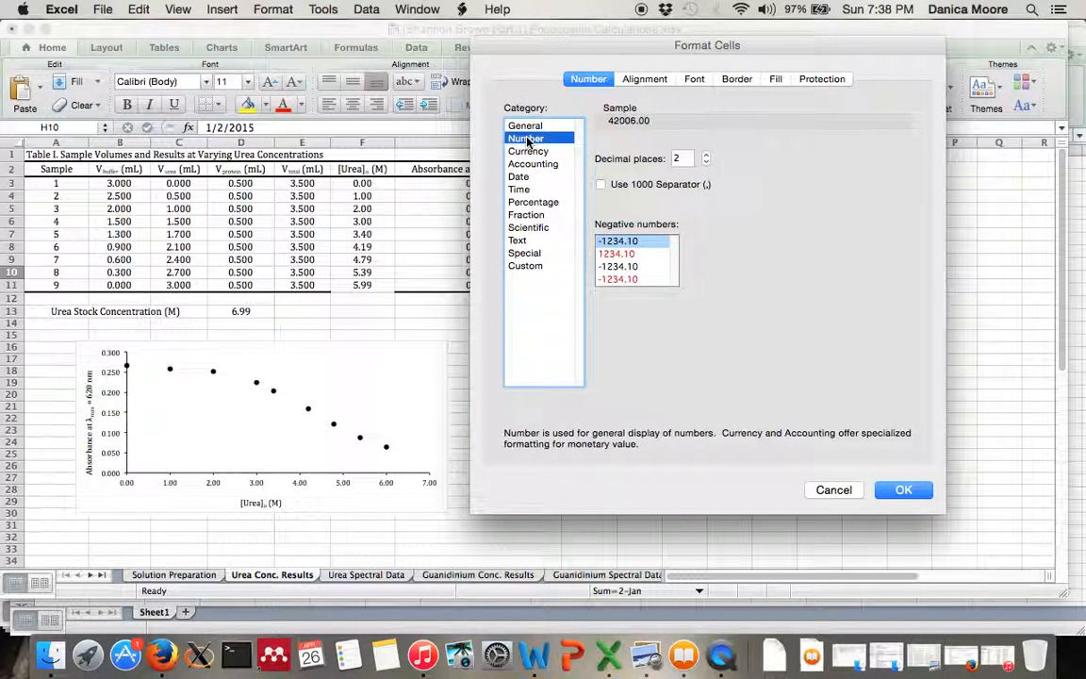
pyautogui.click(901, 490)
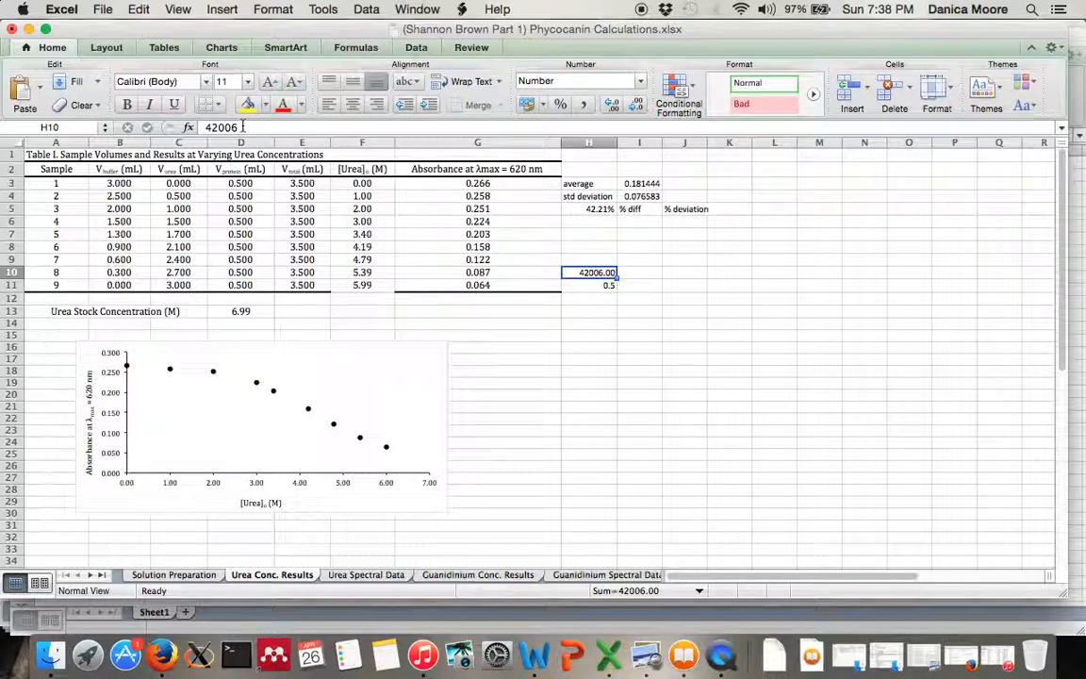
# Step: Delete the contents of H10 and select the =1/2 formula cell H11
pyautogui.click(209, 126)
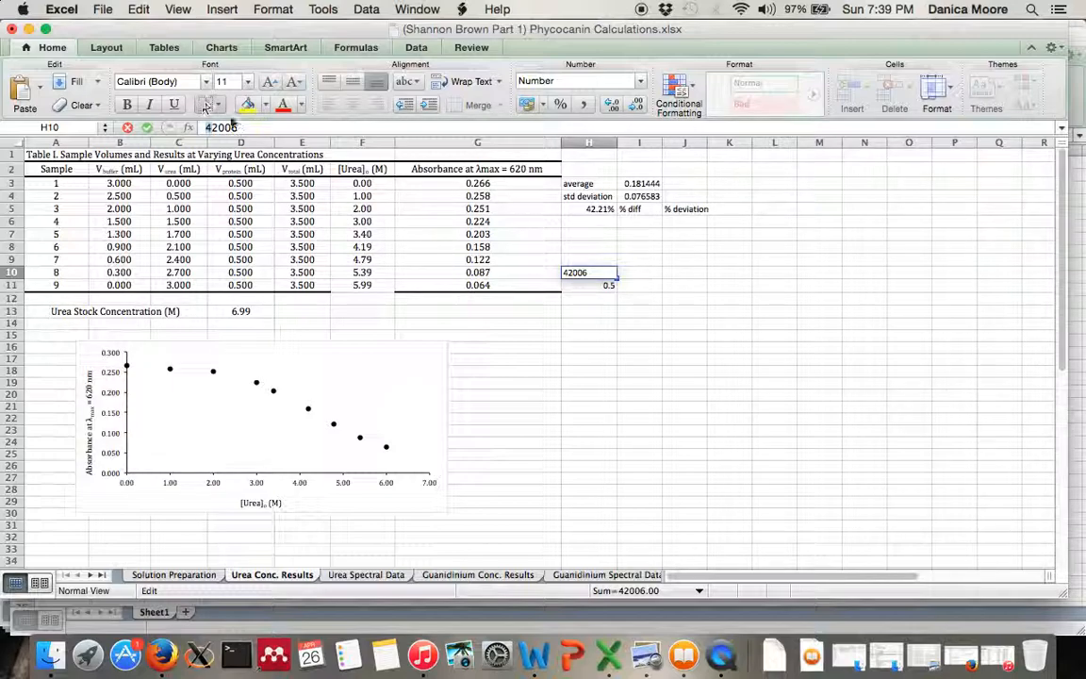
pyautogui.press('BackSpace')
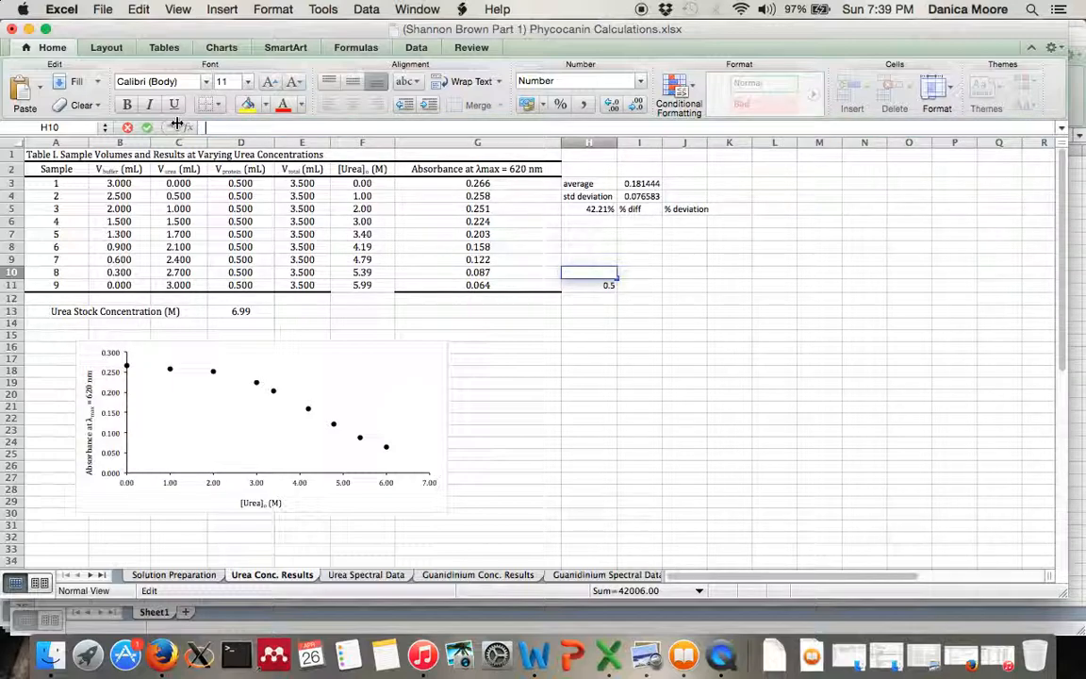
pyautogui.click(609, 286)
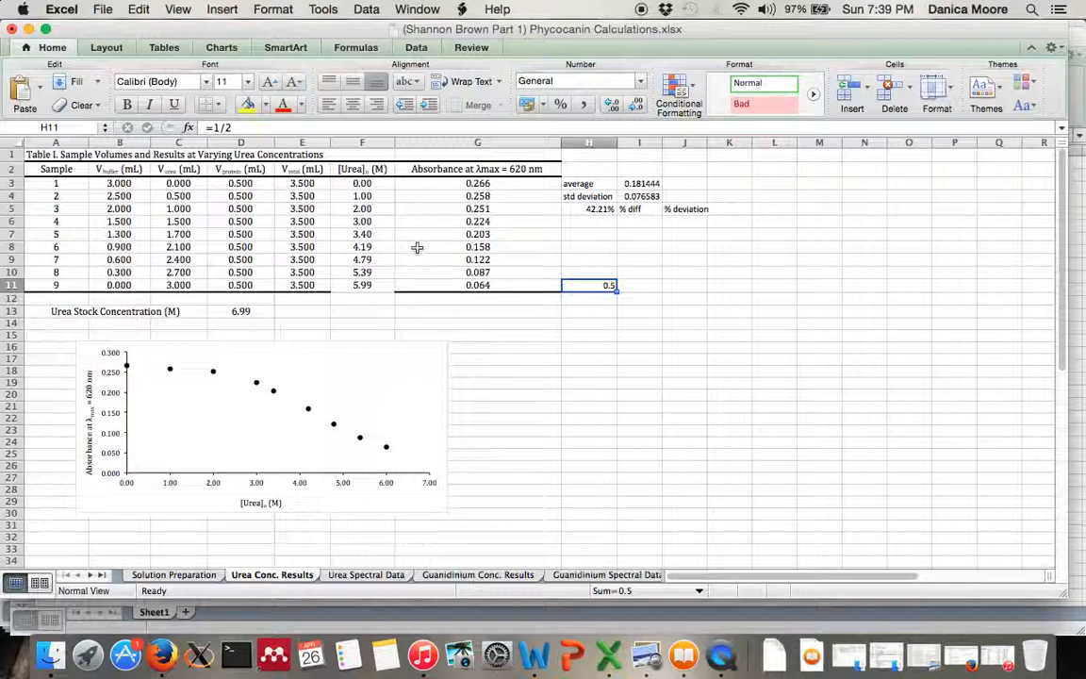
# Step: Examine the fill, line and shadow formatting options of the absorbance chart's plot area
pyautogui.click(272, 442)
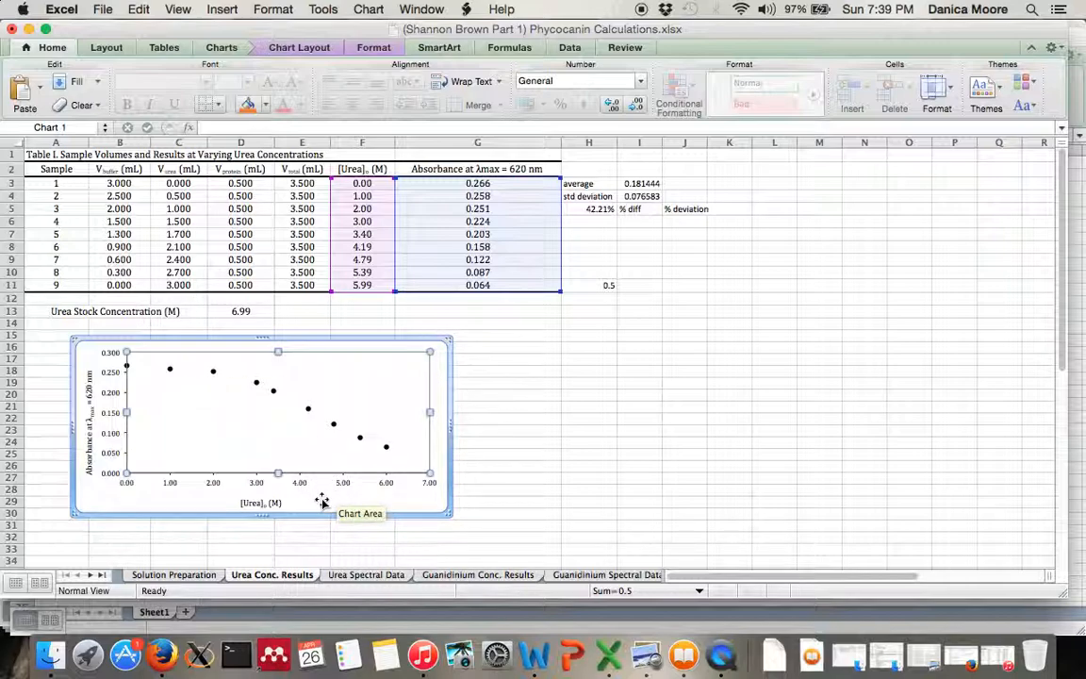
pyautogui.press('super+1')
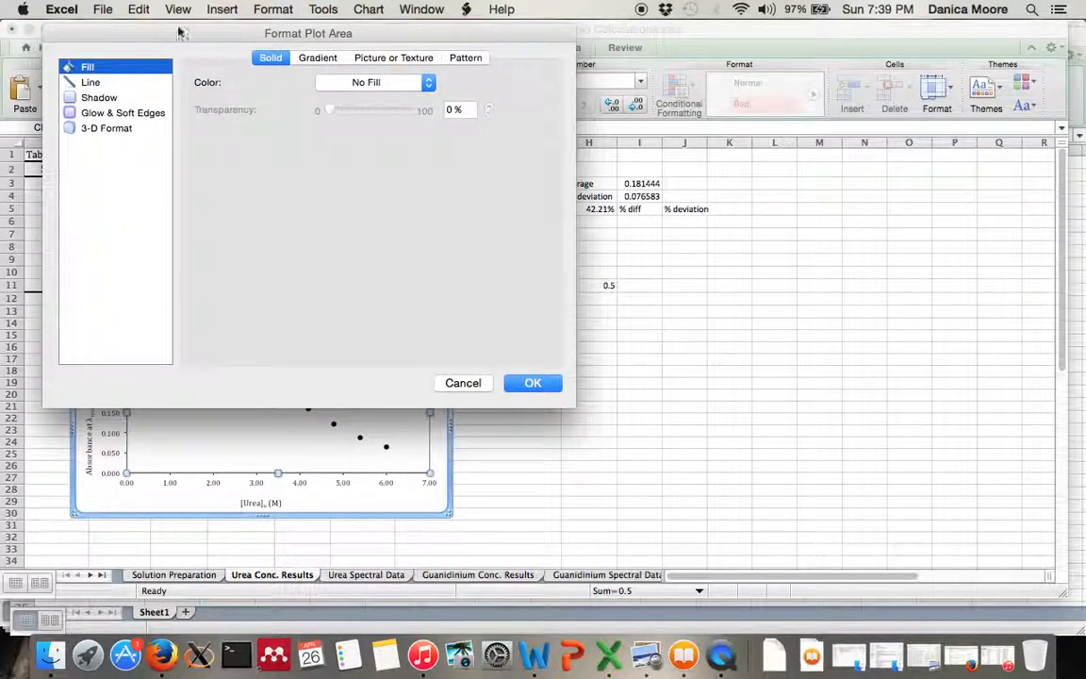
pyautogui.click(89, 84)
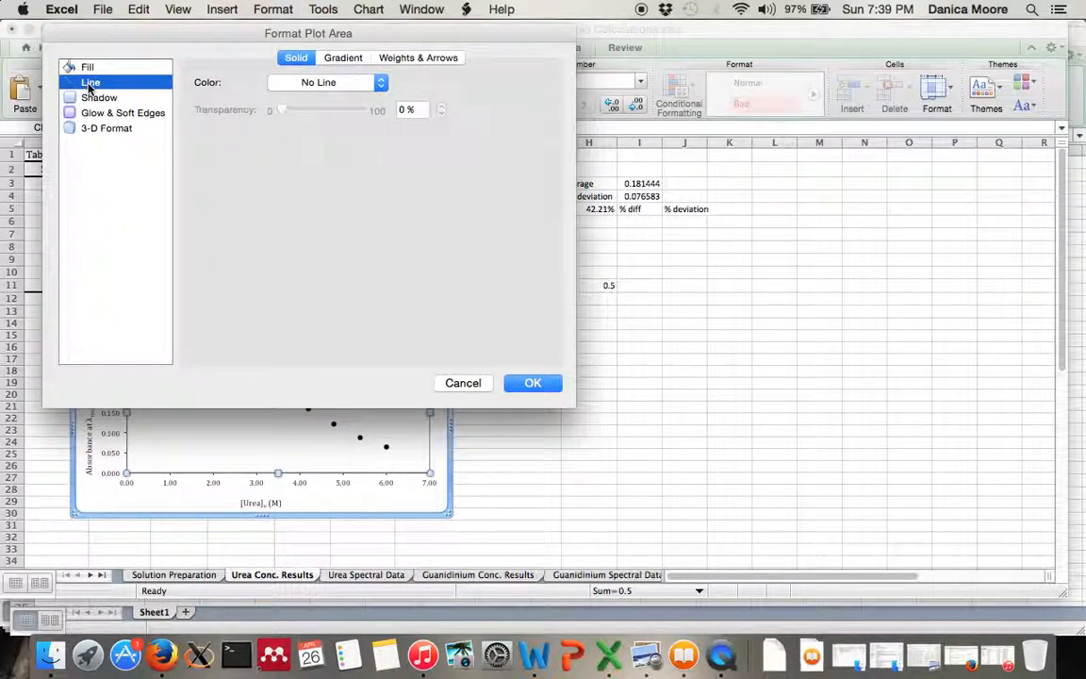
pyautogui.click(95, 99)
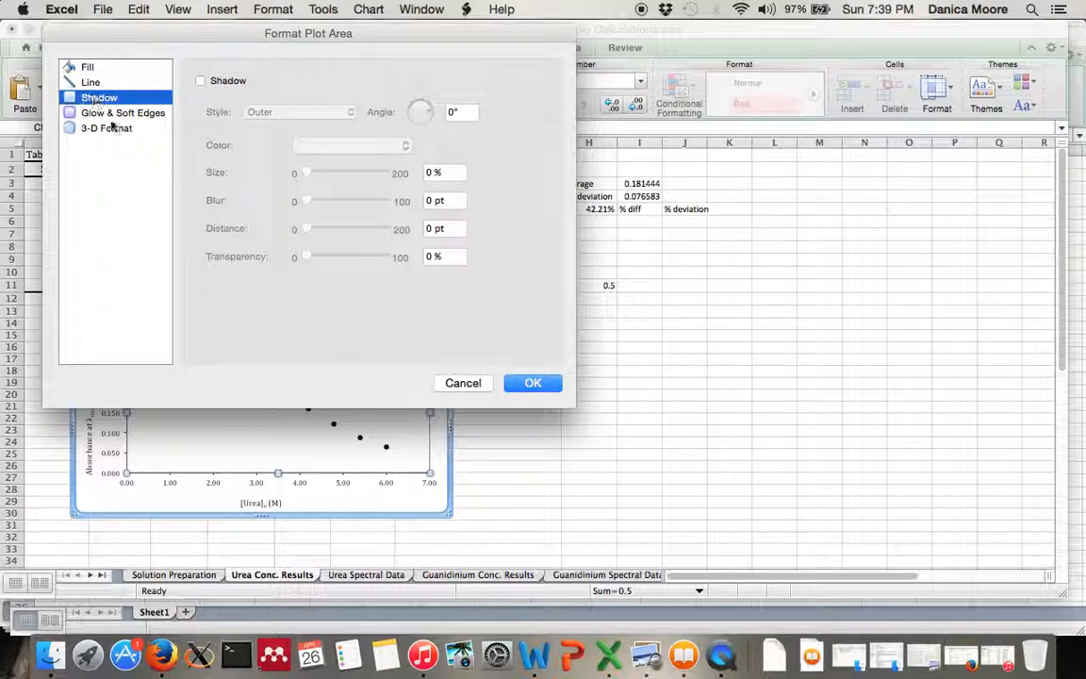
pyautogui.click(532, 383)
# Step: Select the absorbance chart's chart area and review the available chart layout and formatting options
pyautogui.click(361, 506)
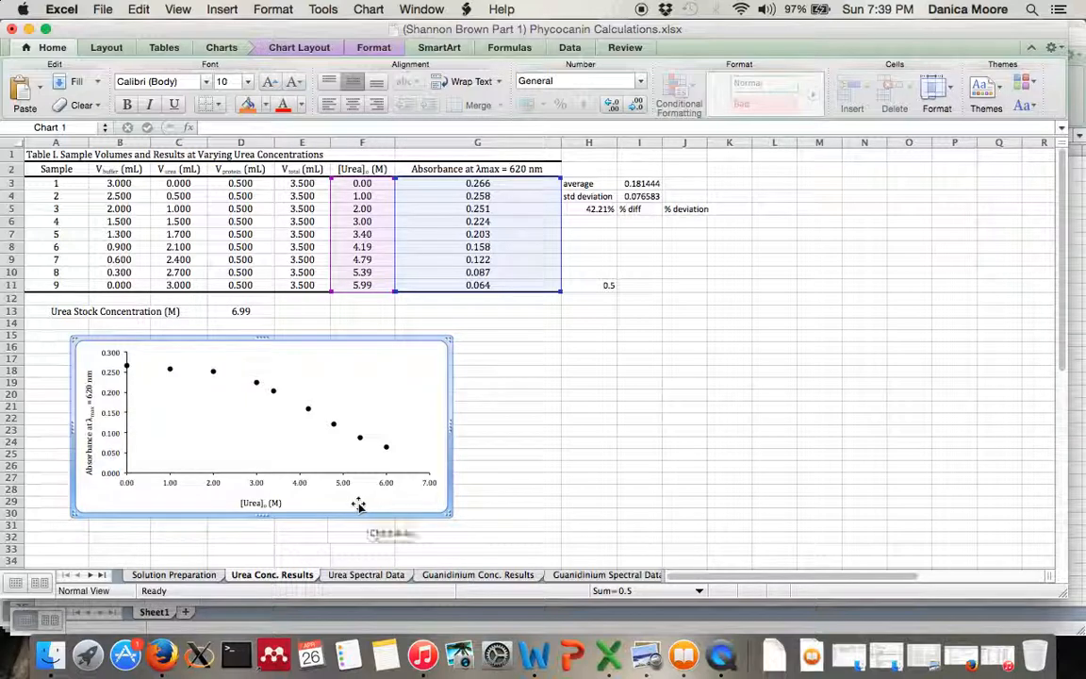
pyautogui.click(404, 431)
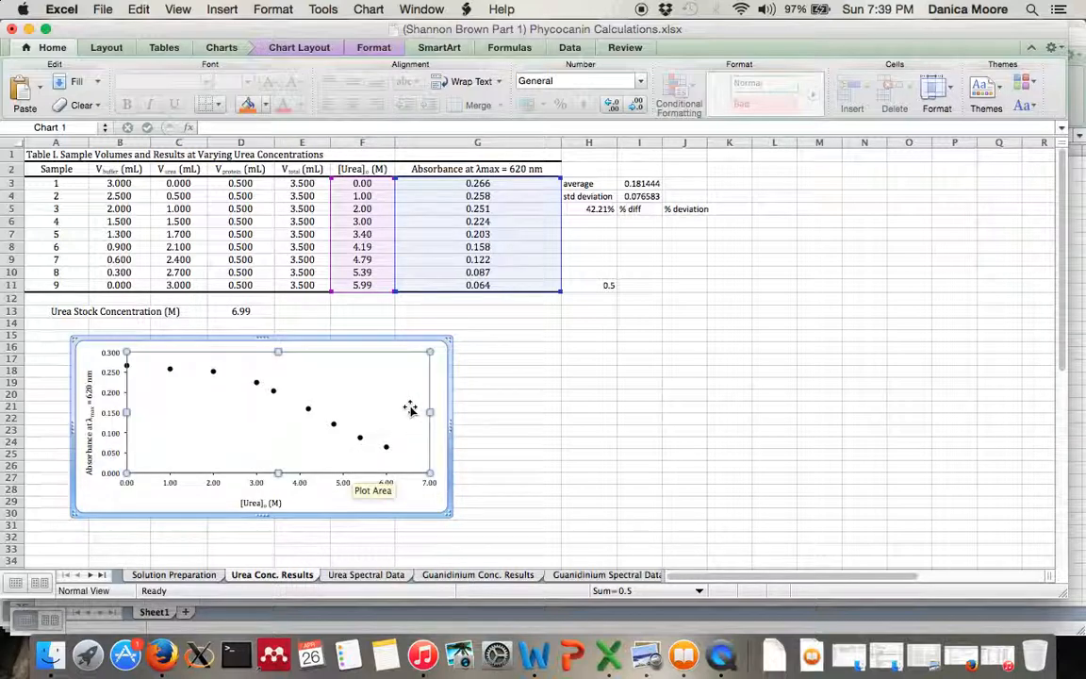
pyautogui.click(441, 395)
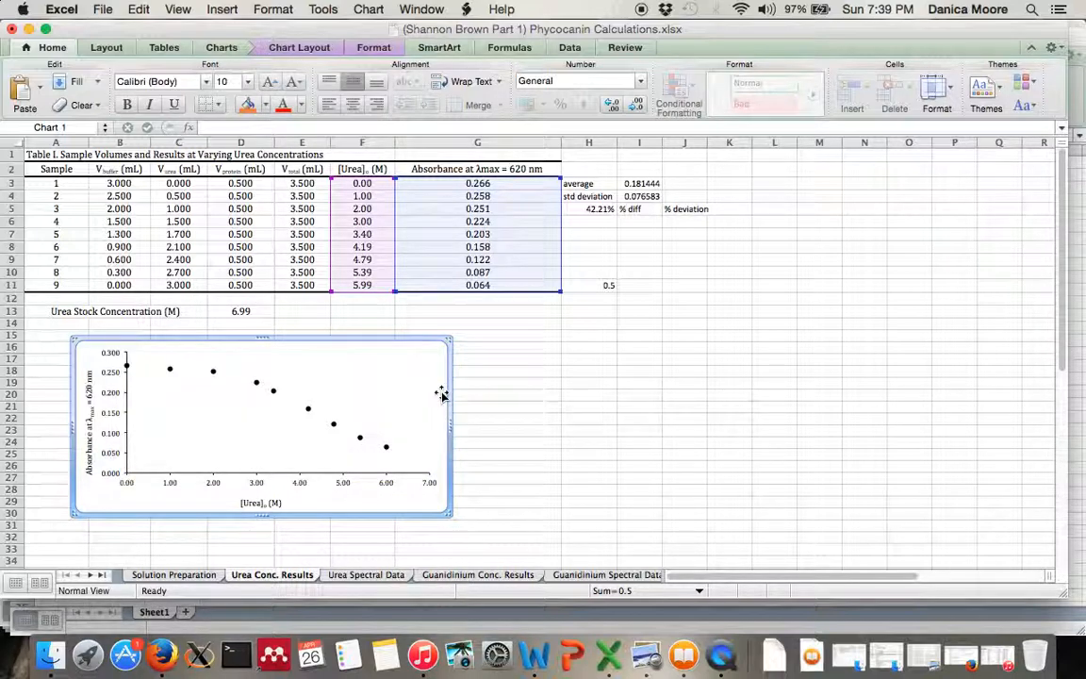
pyautogui.click(294, 50)
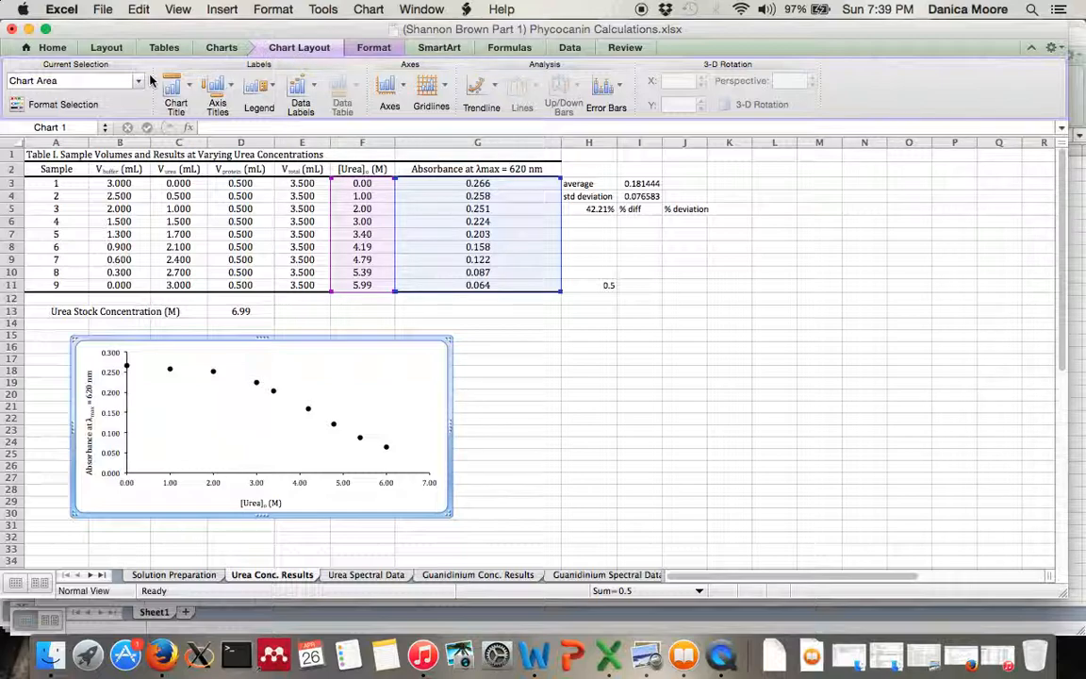
pyautogui.click(364, 48)
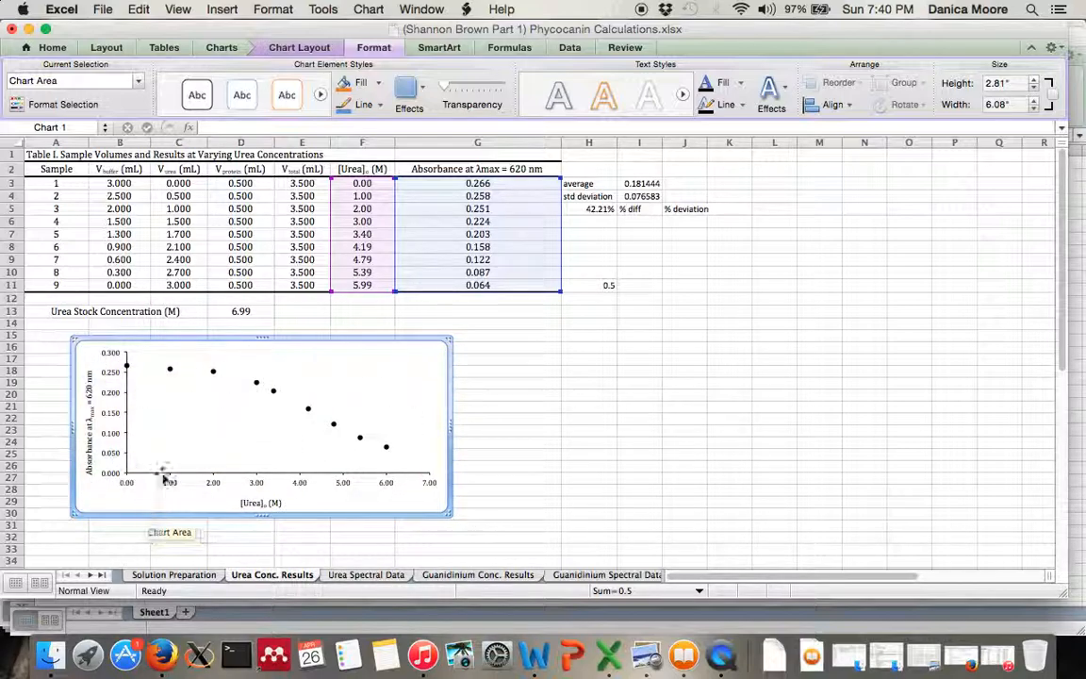
pyautogui.click(269, 45)
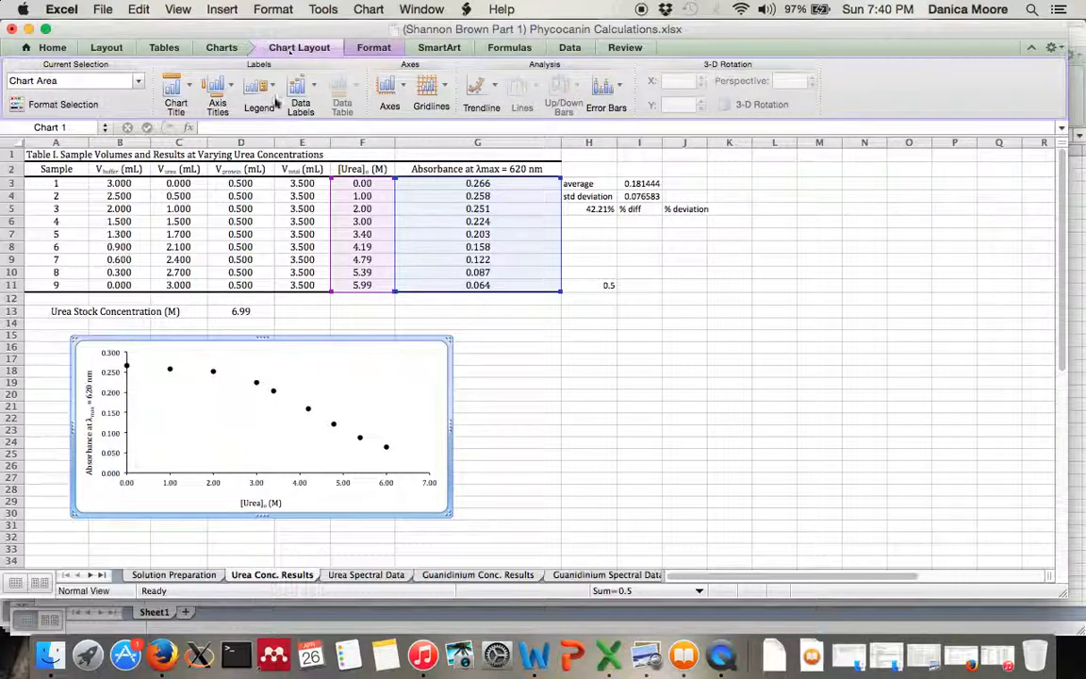
# Step: Open the Solution Preparation sheet
pyautogui.click(173, 576)
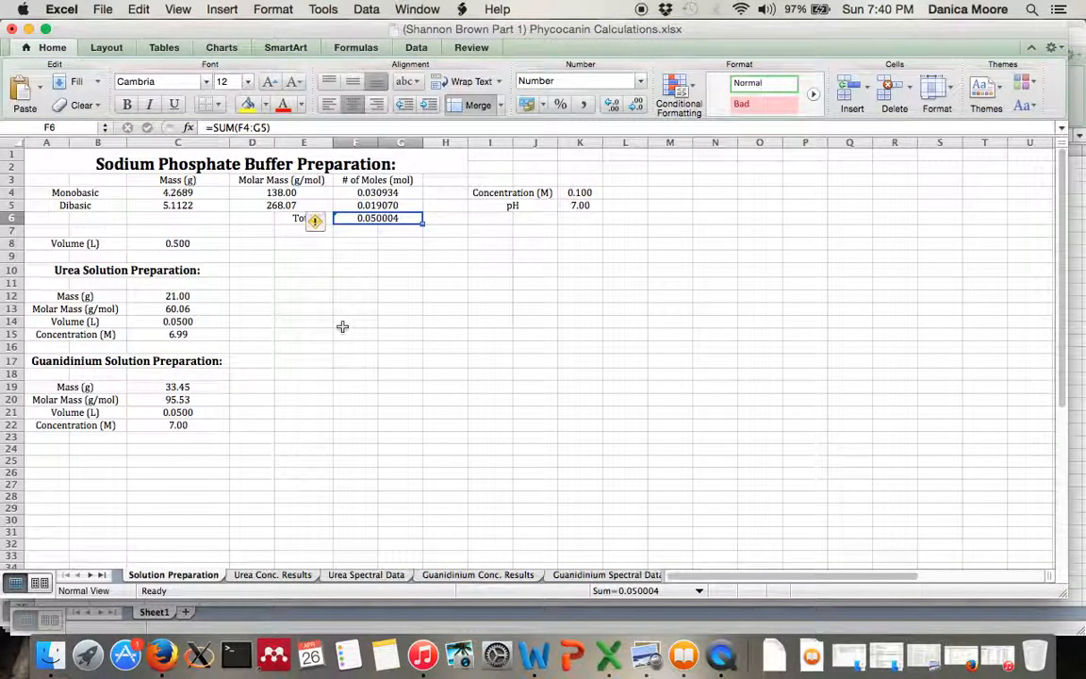